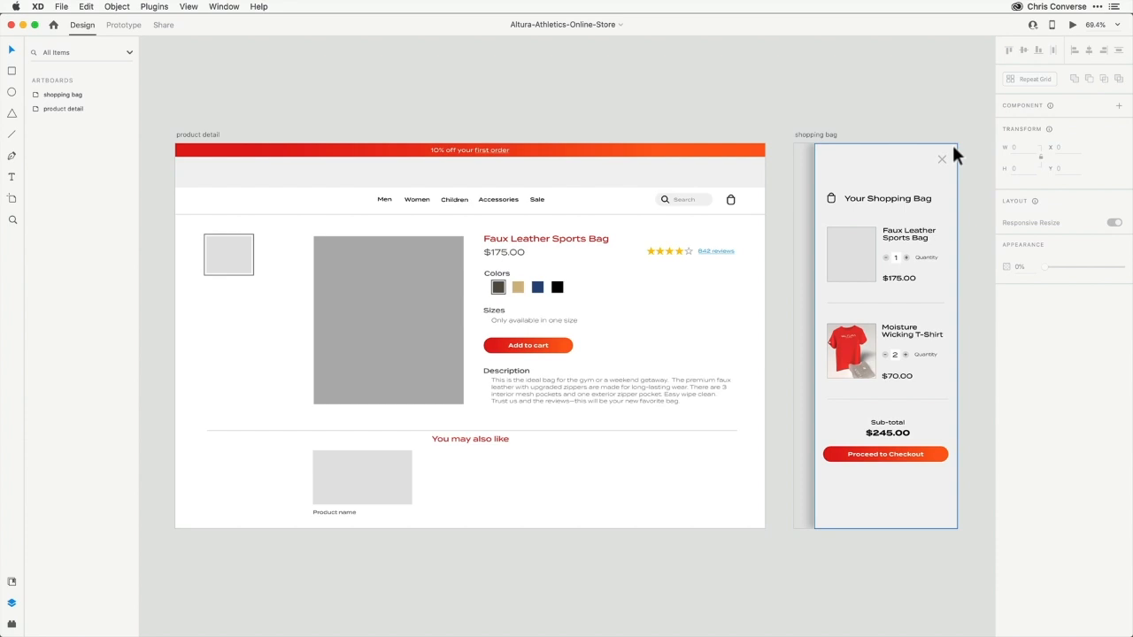
Import the altura-athletics-logo-3-color.ai file from the online store assets folder into the document
{"action": "left_click", "coordinate": [199, 136]}
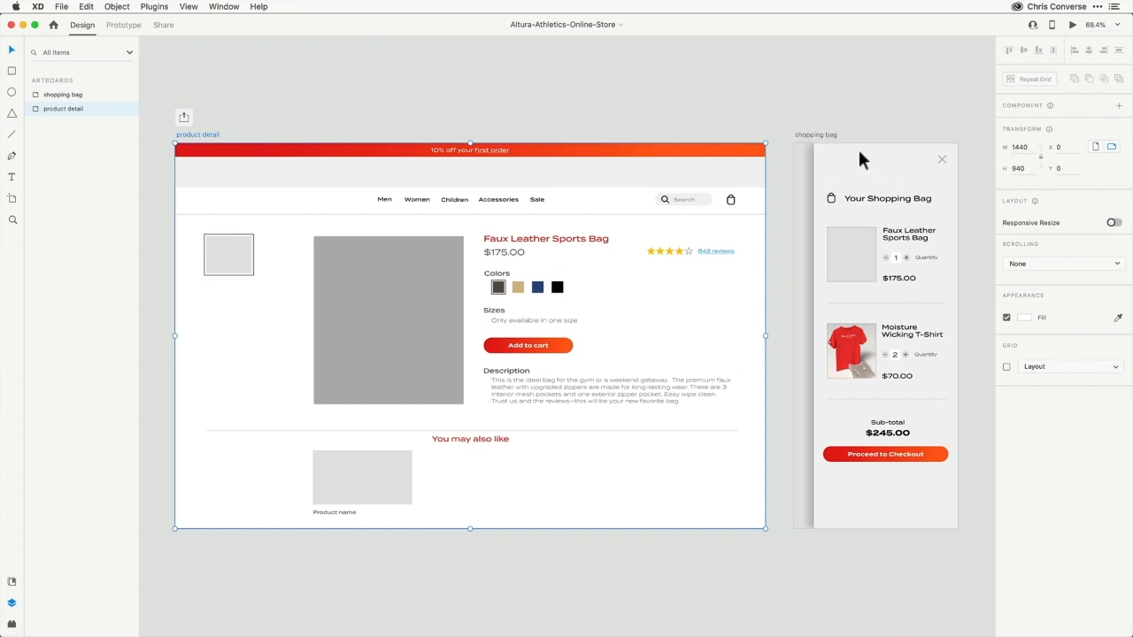
{"action": "left_click", "coordinate": [722, 96]}
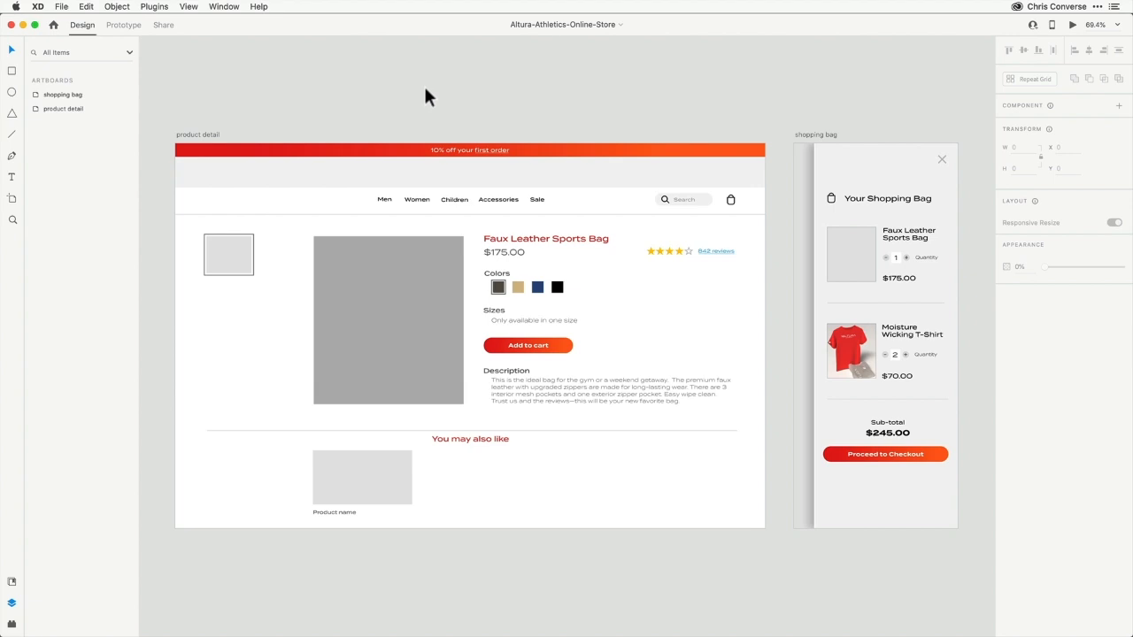
{"action": "left_click", "coordinate": [61, 6]}
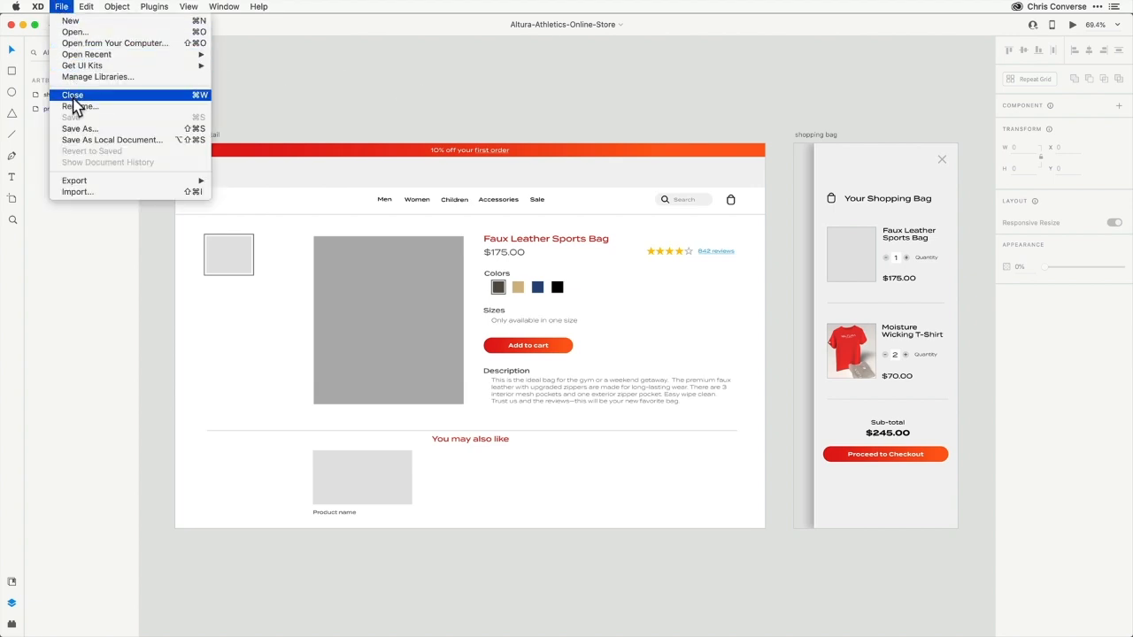
{"action": "left_click", "coordinate": [98, 200]}
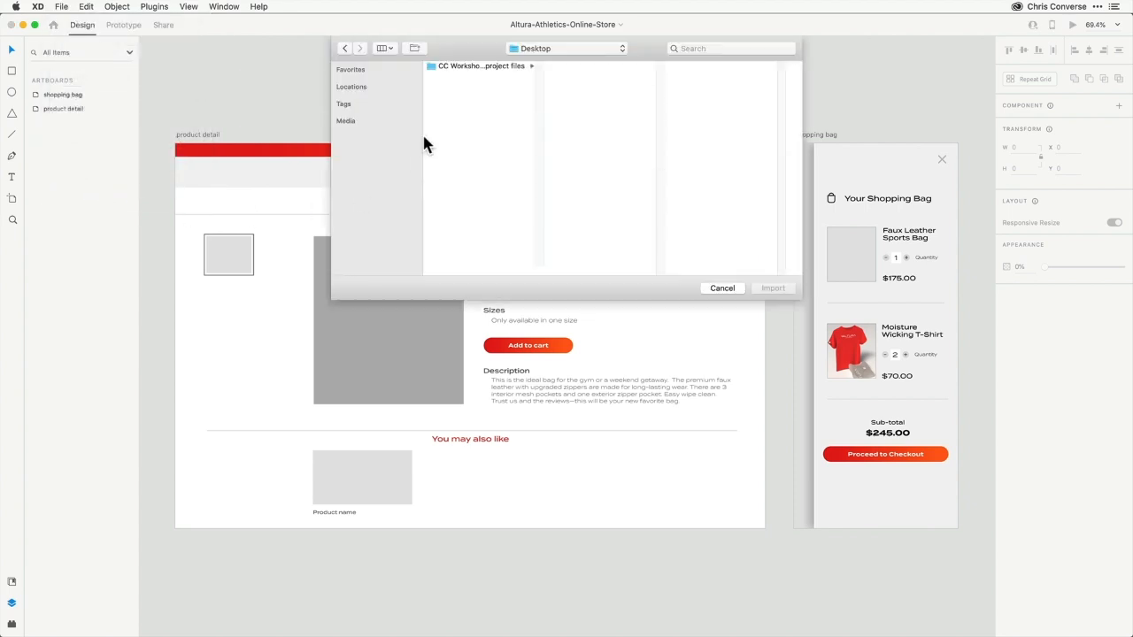
{"action": "left_click", "coordinate": [459, 66]}
{"action": "left_click", "coordinate": [588, 88]}
{"action": "left_click", "coordinate": [704, 67]}
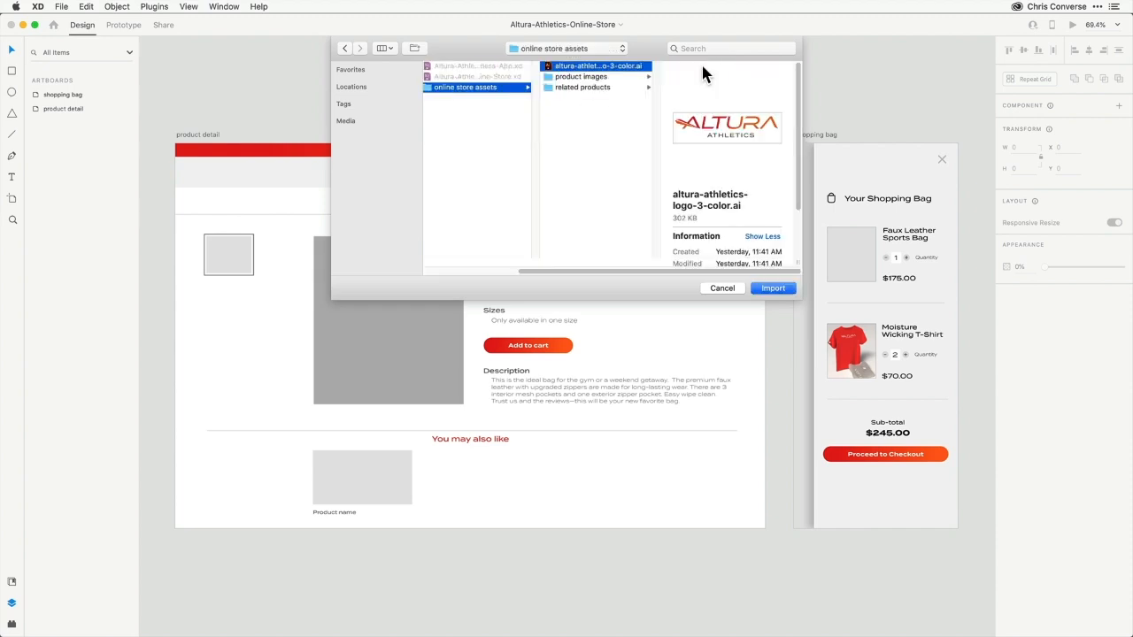
{"action": "left_click", "coordinate": [773, 289]}
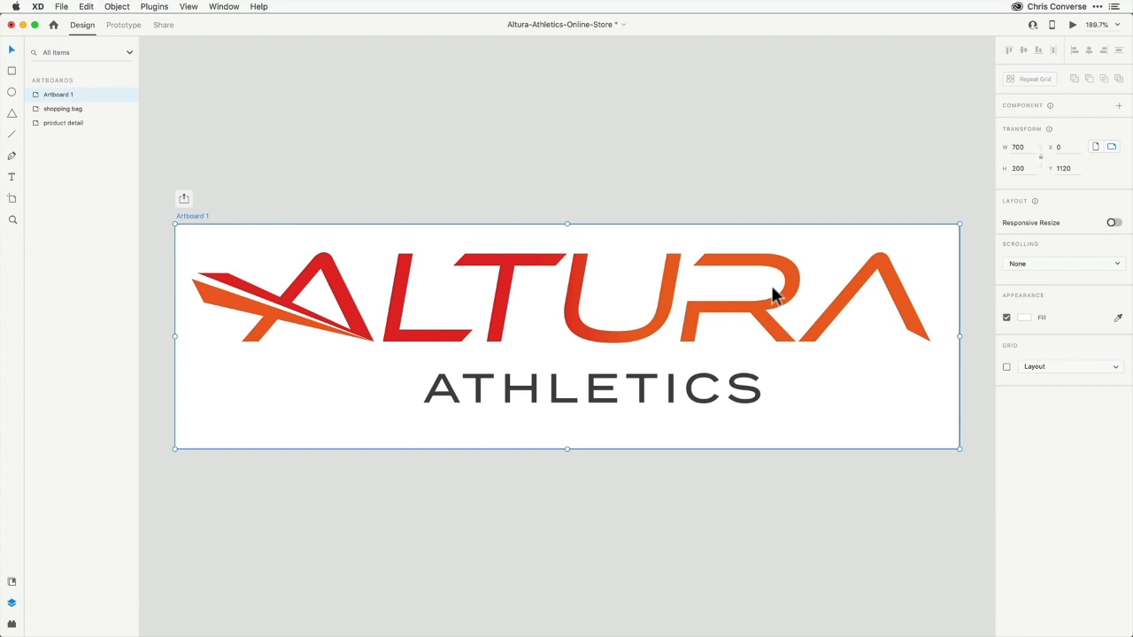
Select all the paths of the imported logo, group them, and name the group altura-logo
{"action": "left_click", "coordinate": [240, 351]}
{"action": "left_click_drag", "start_coordinate": [270, 255], "coordinate": [556, 347]}
{"action": "left_click_drag", "start_coordinate": [617, 367], "coordinate": [857, 424]}
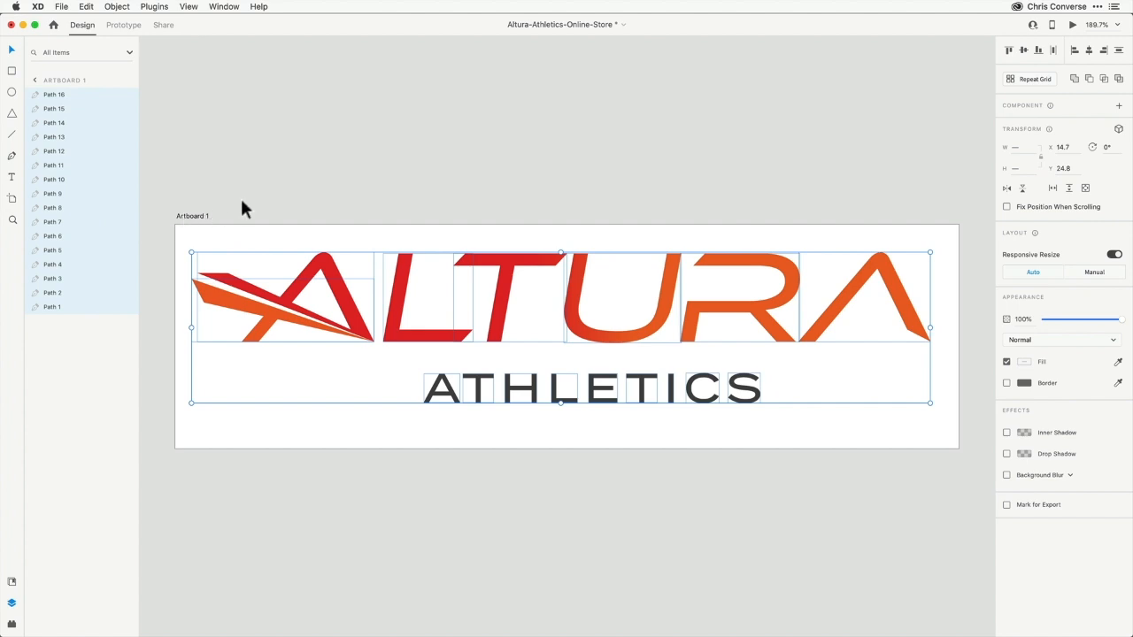
{"action": "key", "text": "super+0"}
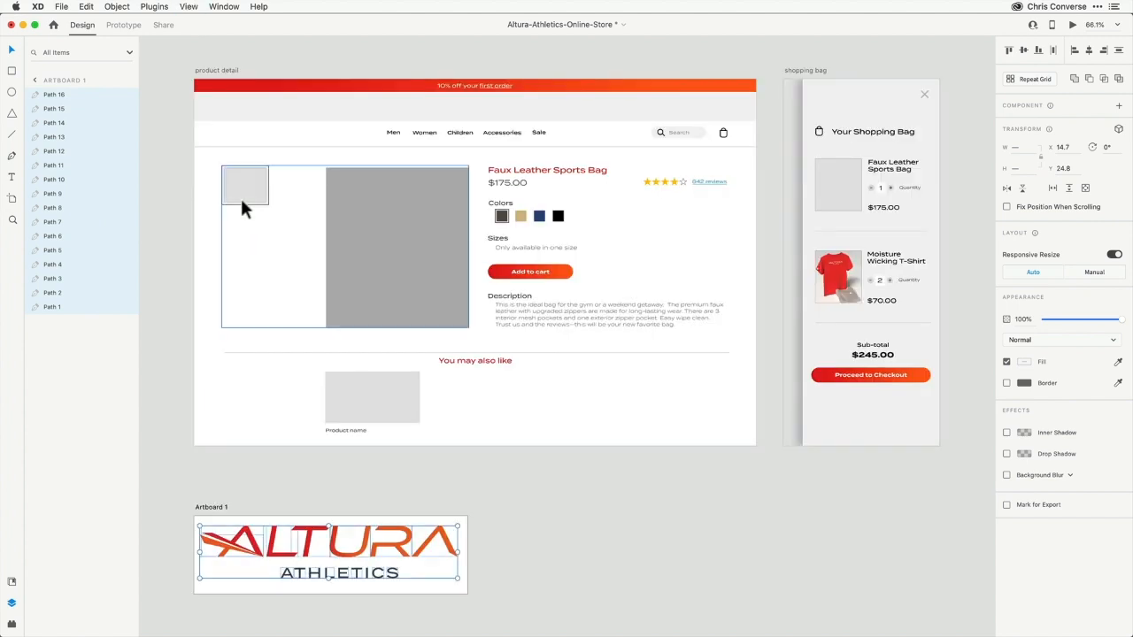
{"action": "left_click", "coordinate": [172, 178]}
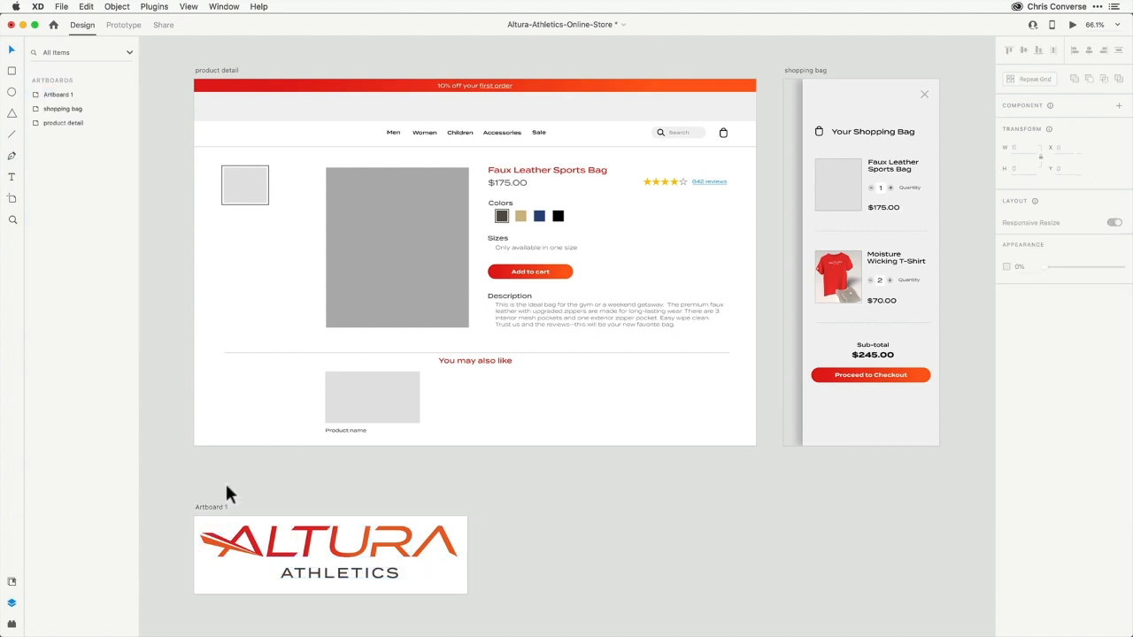
{"action": "left_click_drag", "start_coordinate": [228, 549], "coordinate": [450, 585]}
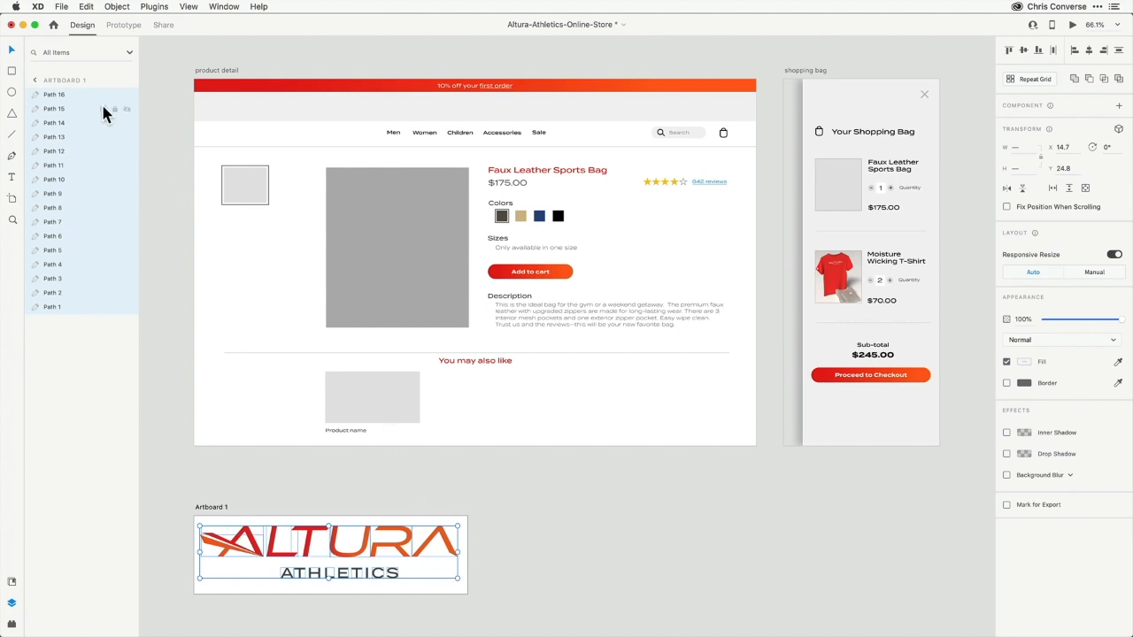
{"action": "key", "text": "super+g"}
{"action": "double_click", "coordinate": [59, 94]}
{"action": "type", "text": "A"}
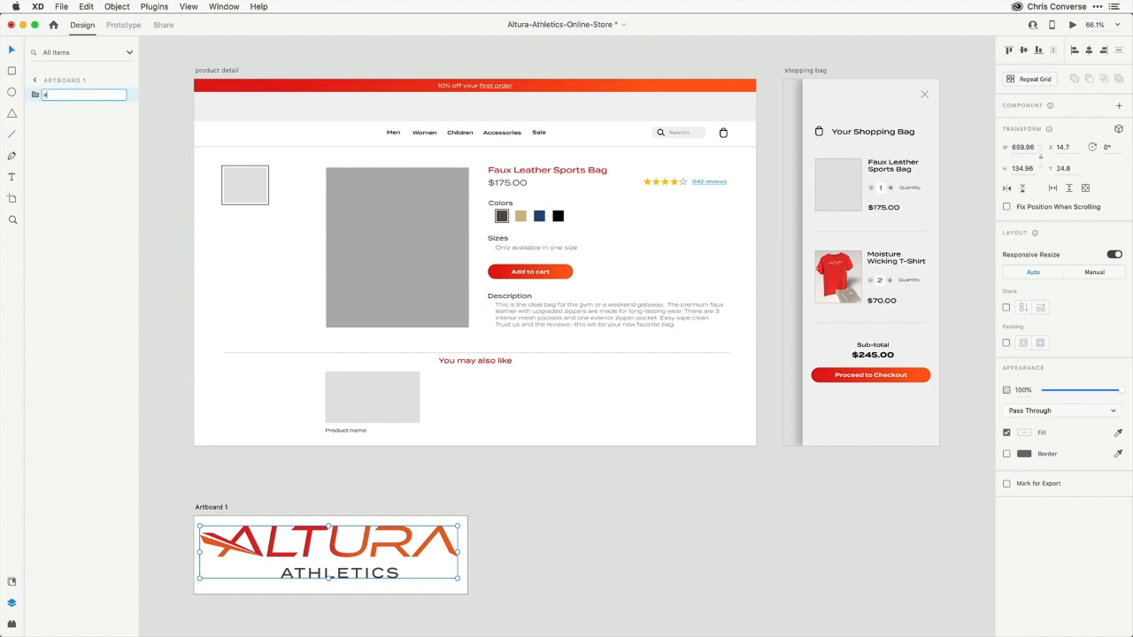
{"action": "type", "text": "ltura-logo"}
{"action": "key", "text": "Return"}
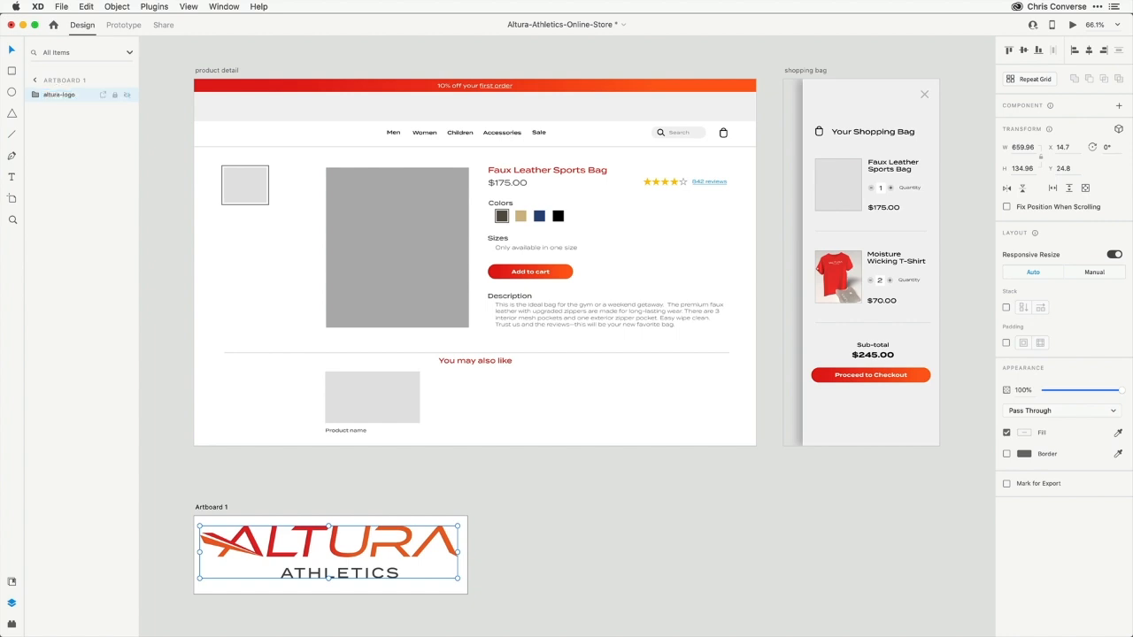
Make the altura-logo group a component and check it in the document assets
{"action": "right_click", "coordinate": [60, 95]}
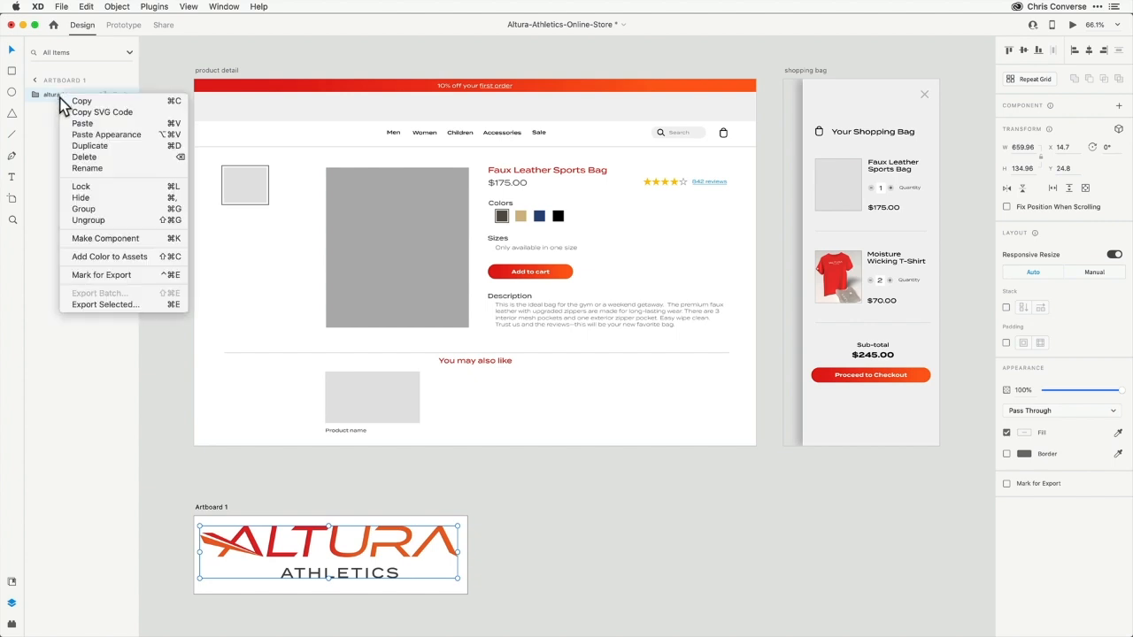
{"action": "left_click", "coordinate": [121, 239]}
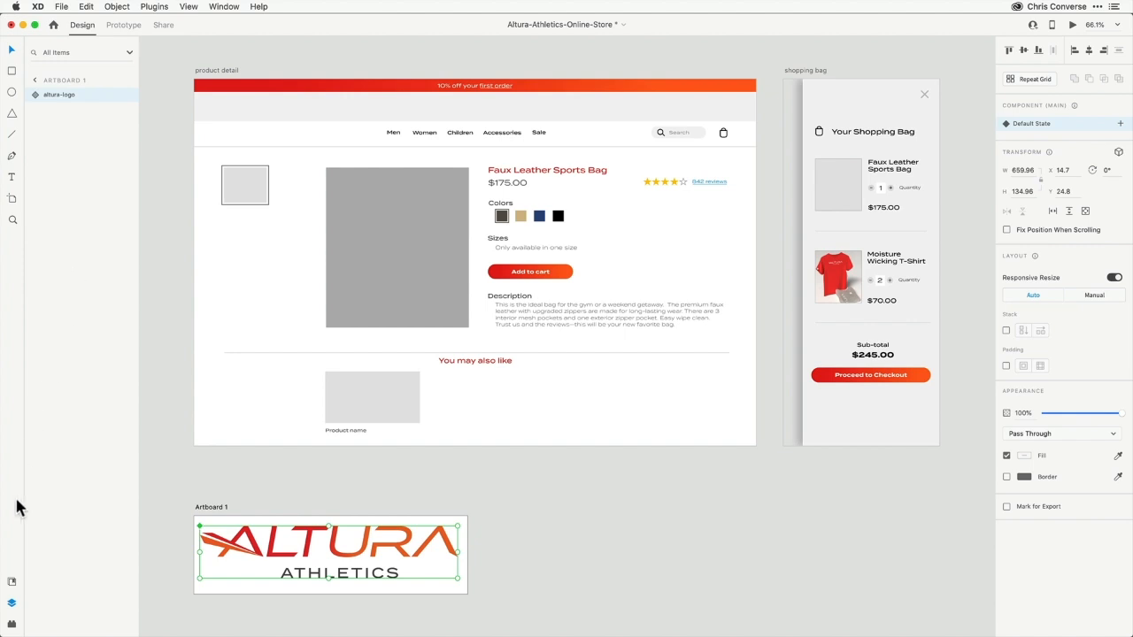
{"action": "left_click", "coordinate": [12, 583]}
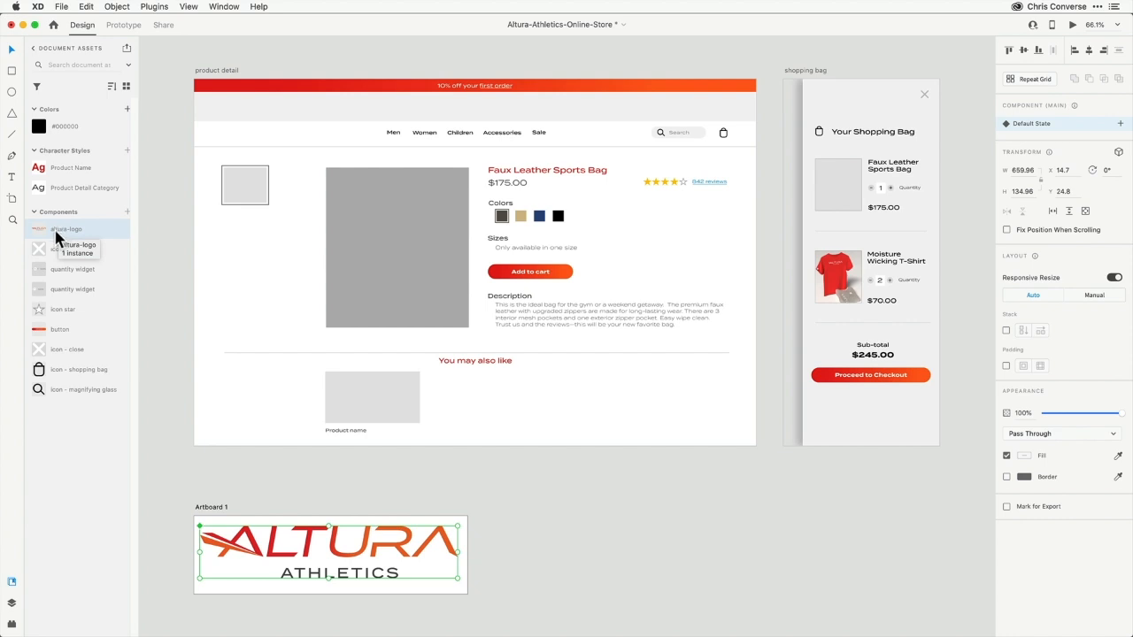
{"action": "left_click", "coordinate": [11, 606]}
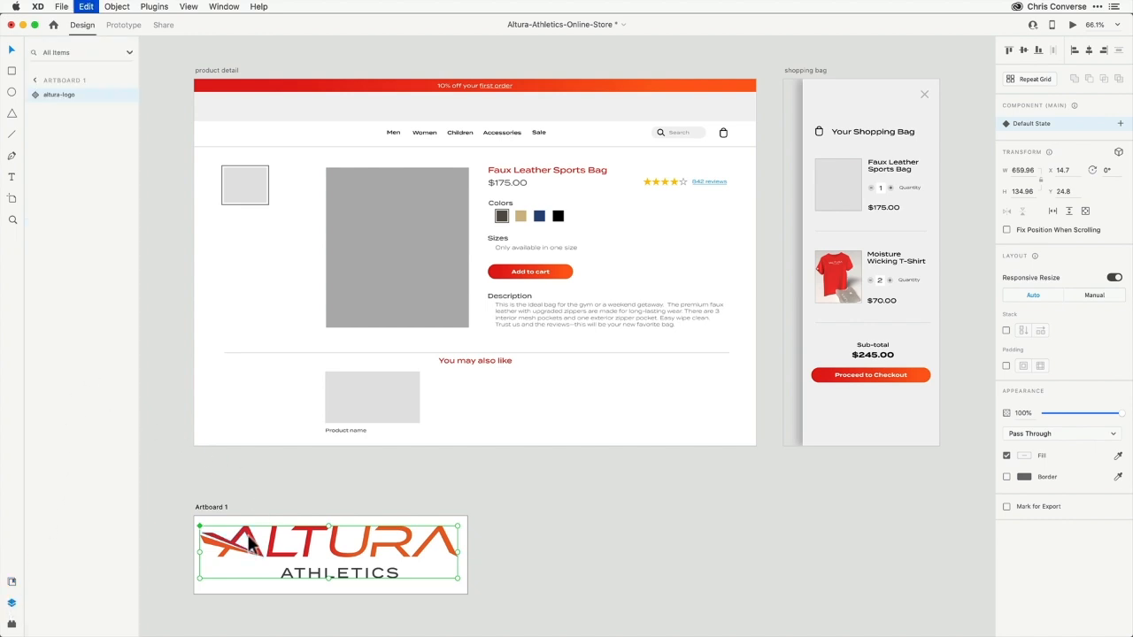
Cut the logo component and delete the leftover Artboard 1
{"action": "key", "text": "super+x"}
{"action": "left_click", "coordinate": [215, 507]}
{"action": "key", "text": "Delete"}
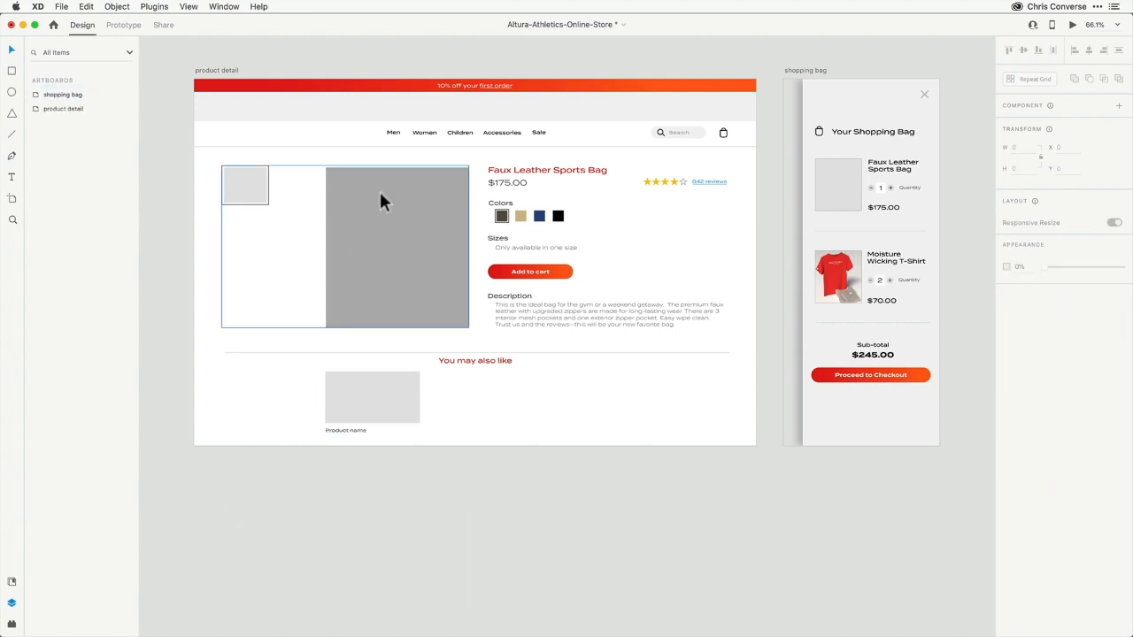
Paste the logo into the branding group above its bar on the product detail artboard
{"action": "left_click", "coordinate": [419, 103]}
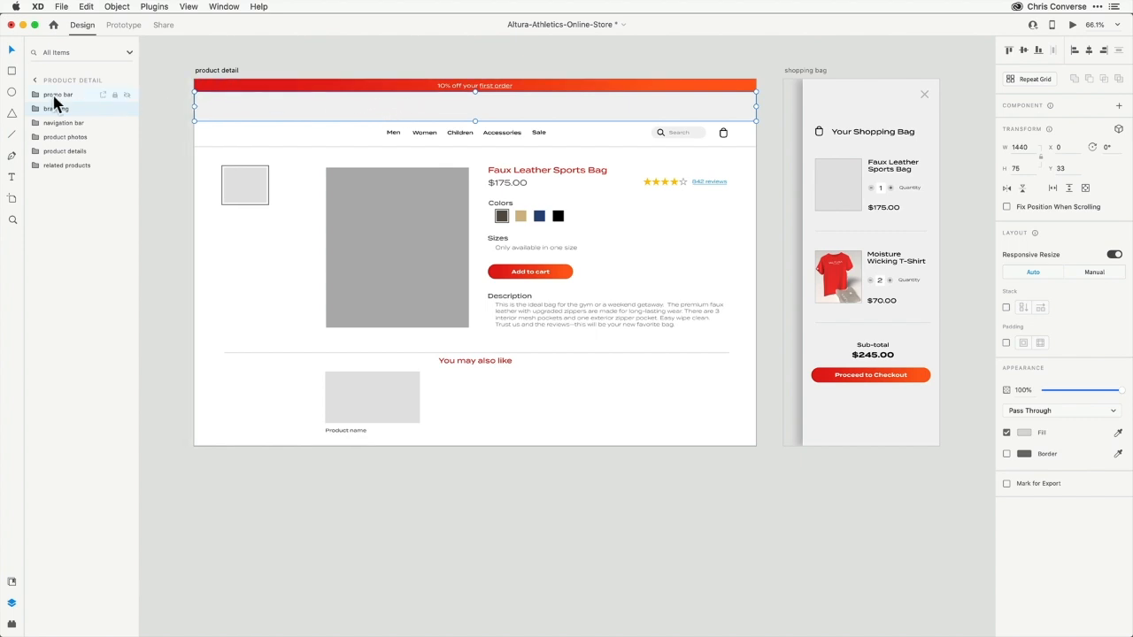
{"action": "left_click", "coordinate": [36, 109]}
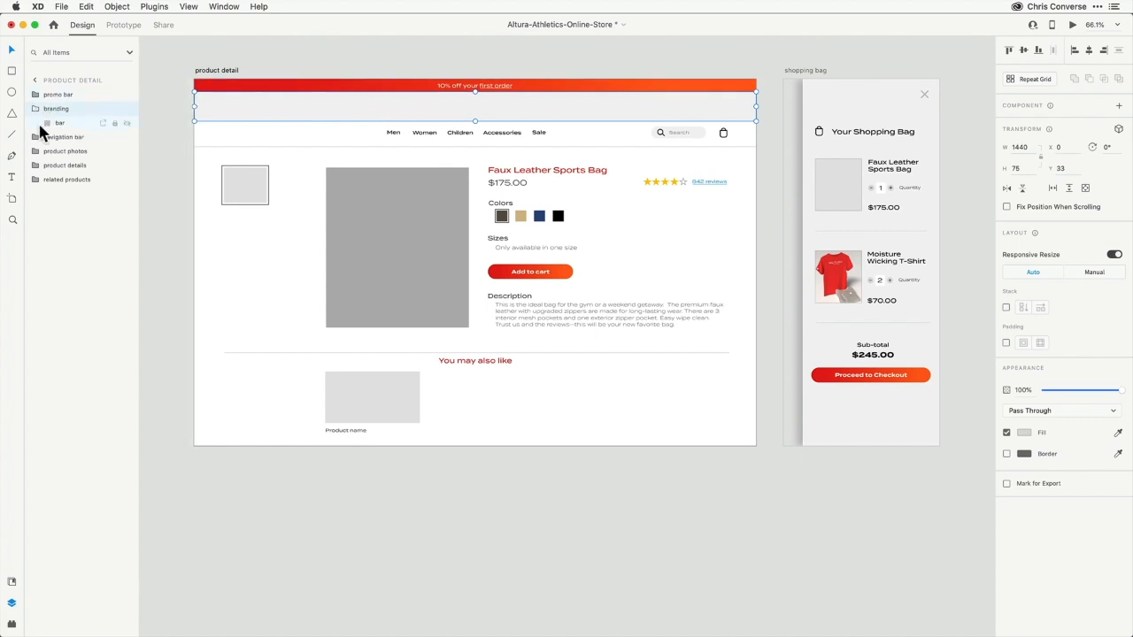
{"action": "left_click", "coordinate": [55, 123]}
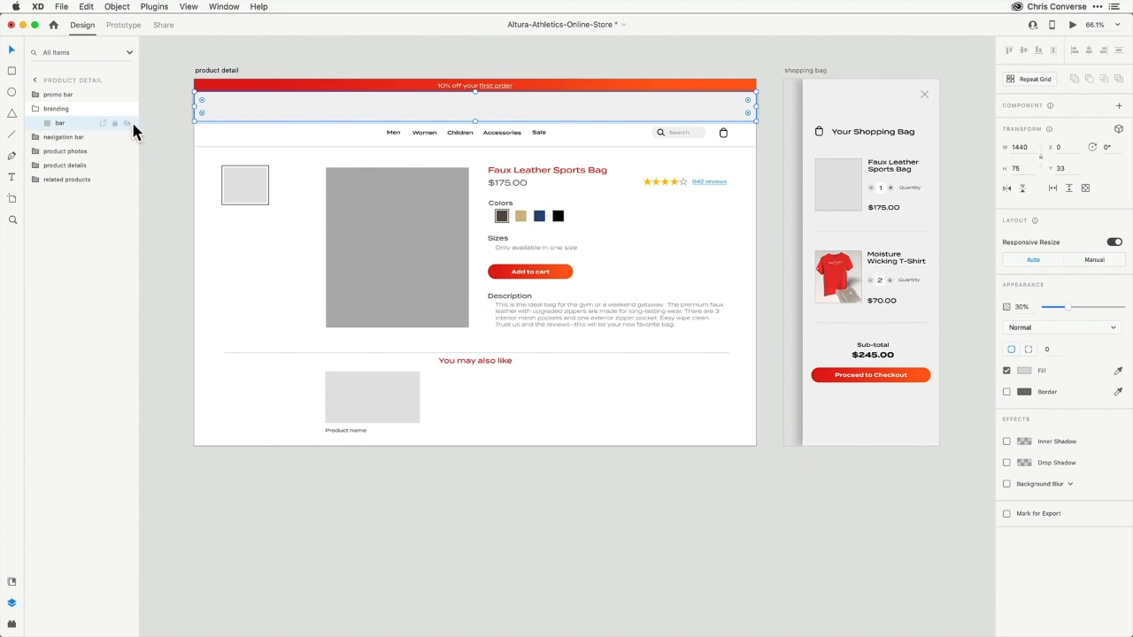
{"action": "key", "text": "ctrl+v"}
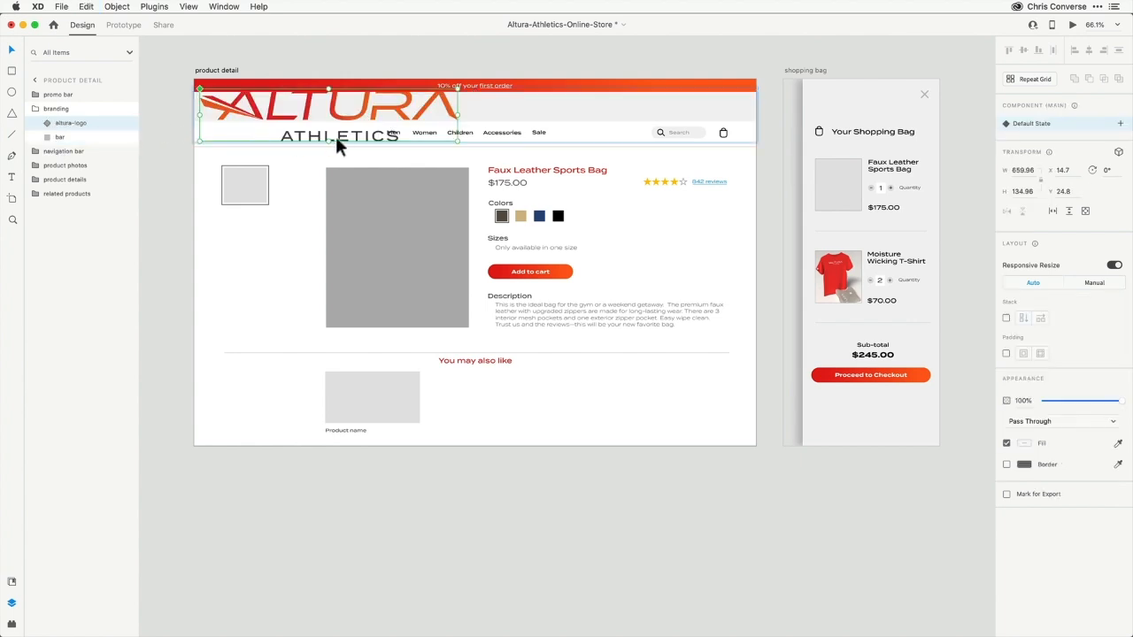
Move the logo onto the grey branding bar of the product detail page
{"action": "key", "text": "z"}
{"action": "left_click_drag", "start_coordinate": [177, 51], "coordinate": [743, 257]}
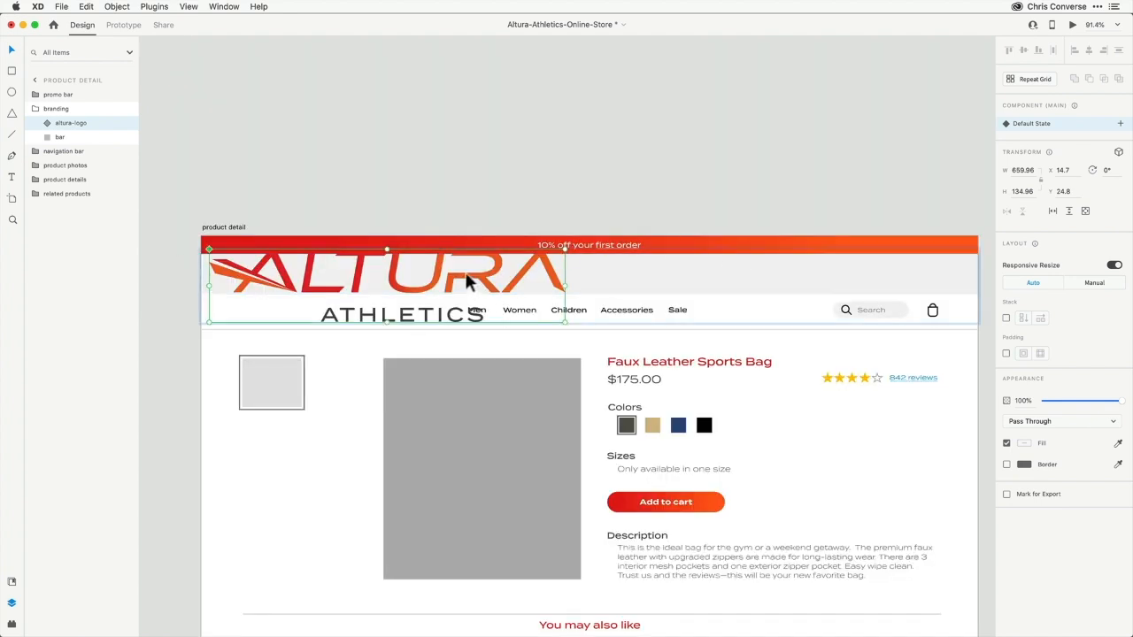
{"action": "left_click_drag", "start_coordinate": [470, 281], "coordinate": [714, 290]}
Turn off Responsive Resize for the logo and scale it down to about 224 × 46
{"action": "mouse_move", "coordinate": [809, 329]}
{"action": "left_mouse_down"}
{"action": "mouse_move", "coordinate": [663, 301]}
{"action": "mouse_move", "coordinate": [836, 336]}
{"action": "mouse_move", "coordinate": [798, 332]}
{"action": "left_mouse_up"}
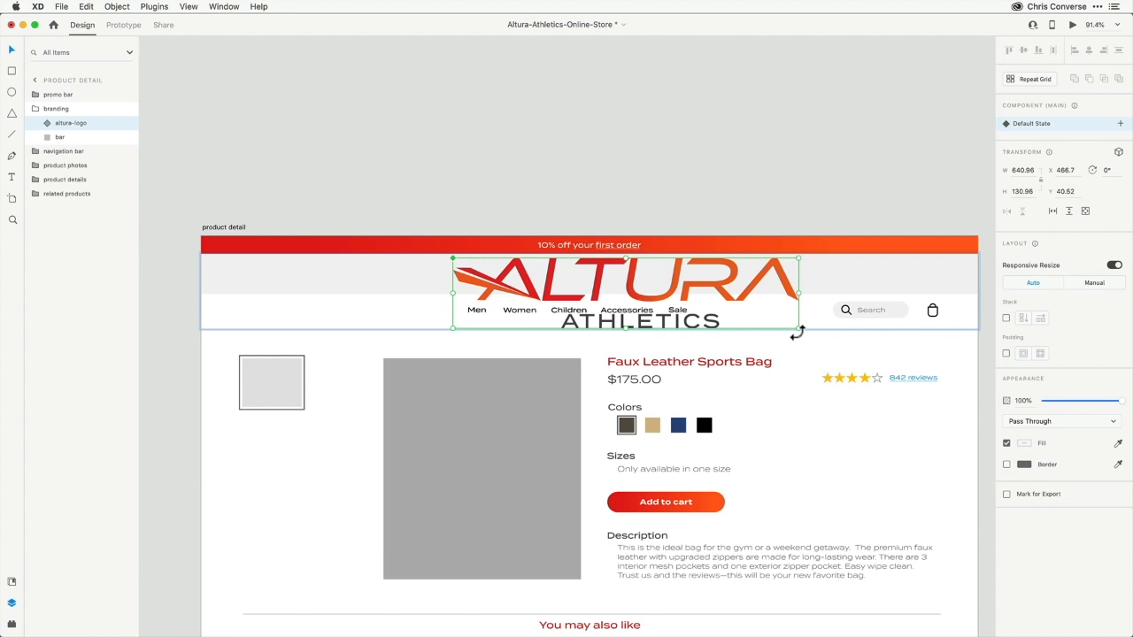
{"action": "left_click_drag", "start_coordinate": [798, 329], "coordinate": [807, 331]}
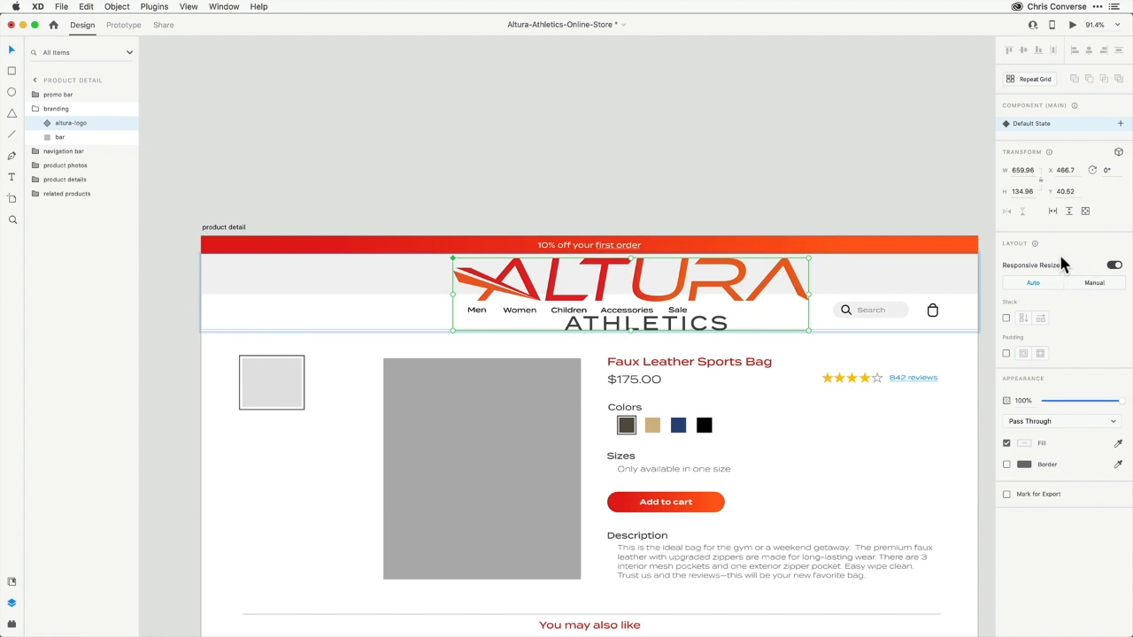
{"action": "left_click", "coordinate": [1113, 266]}
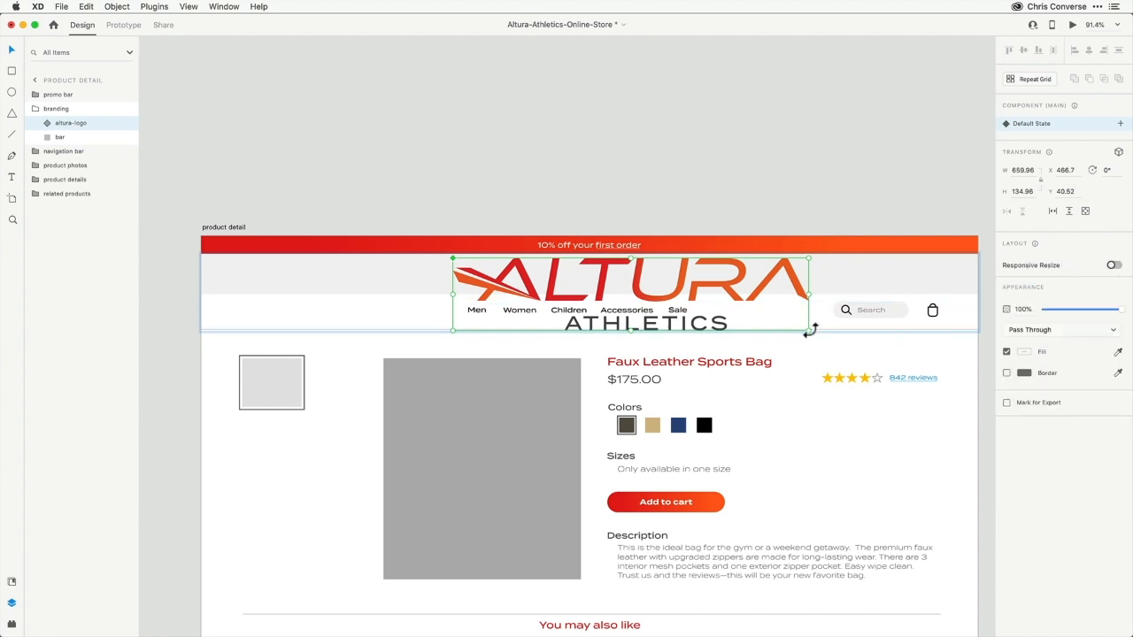
{"action": "left_click_drag", "start_coordinate": [810, 331], "coordinate": [644, 286]}
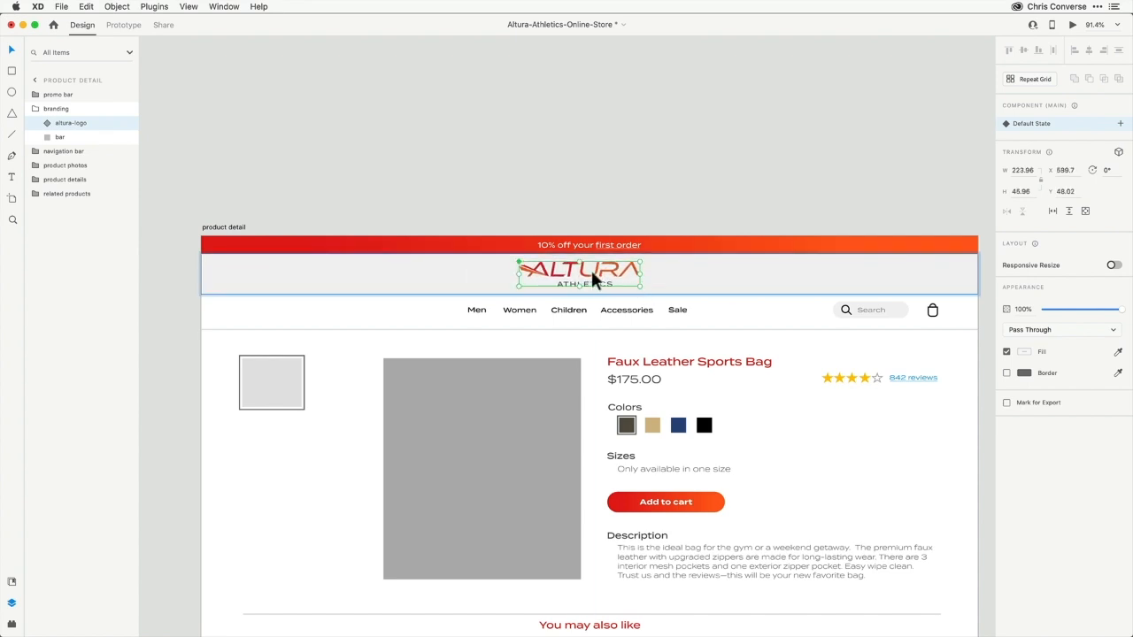
Position the scaled logo centred within the grey branding bar
{"action": "left_click", "coordinate": [591, 269]}
{"action": "left_click", "coordinate": [594, 275]}
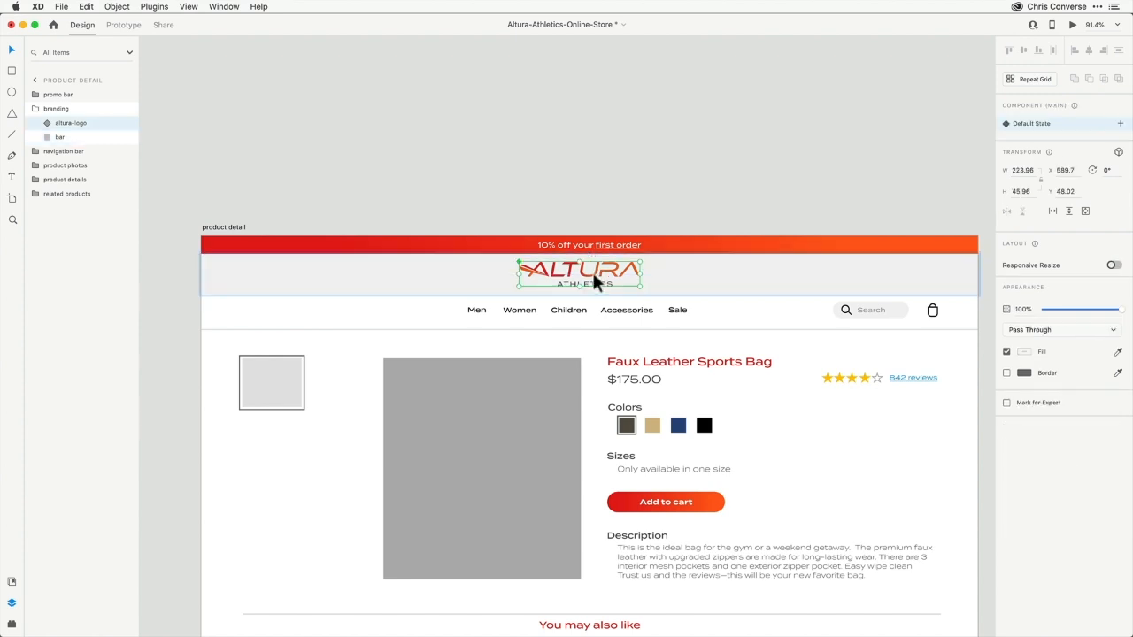
{"action": "left_click_drag", "start_coordinate": [403, 206], "coordinate": [761, 390]}
{"action": "left_click_drag", "start_coordinate": [584, 297], "coordinate": [486, 158]}
{"action": "left_click", "coordinate": [602, 292], "text": "alt+super"}
{"action": "left_click", "coordinate": [602, 293], "text": "alt+super"}
{"action": "left_click", "coordinate": [602, 294], "text": "alt+super"}
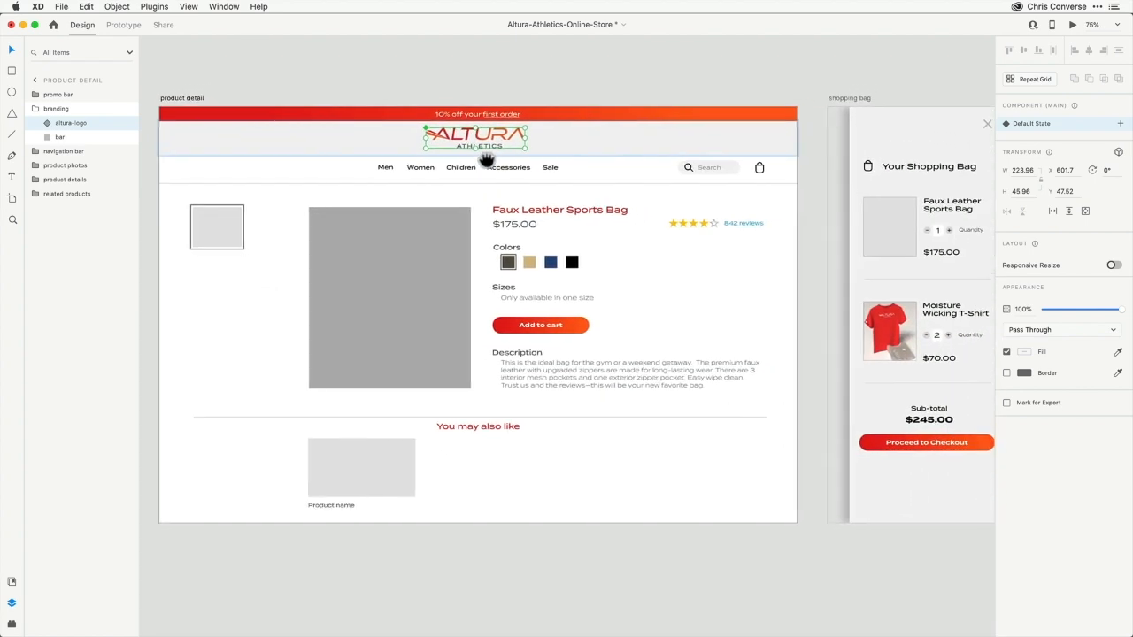
{"action": "left_click", "coordinate": [211, 227]}
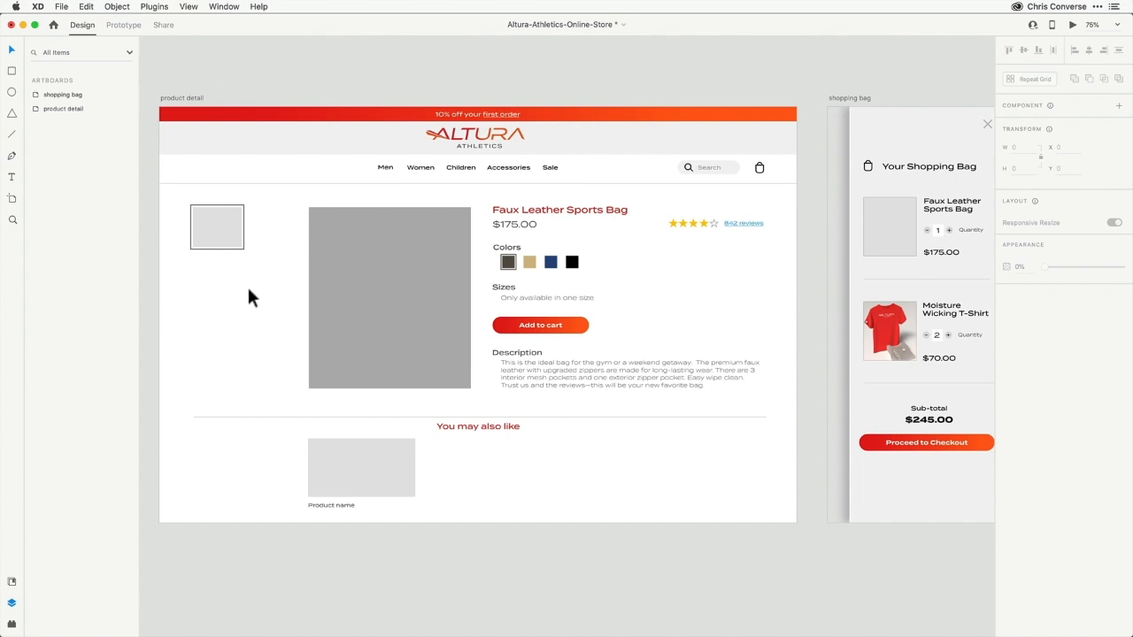
Select the related product image and Product name text together and turn them into a repeat grid
{"action": "key", "text": "z"}
{"action": "left_click_drag", "start_coordinate": [262, 345], "coordinate": [742, 587]}
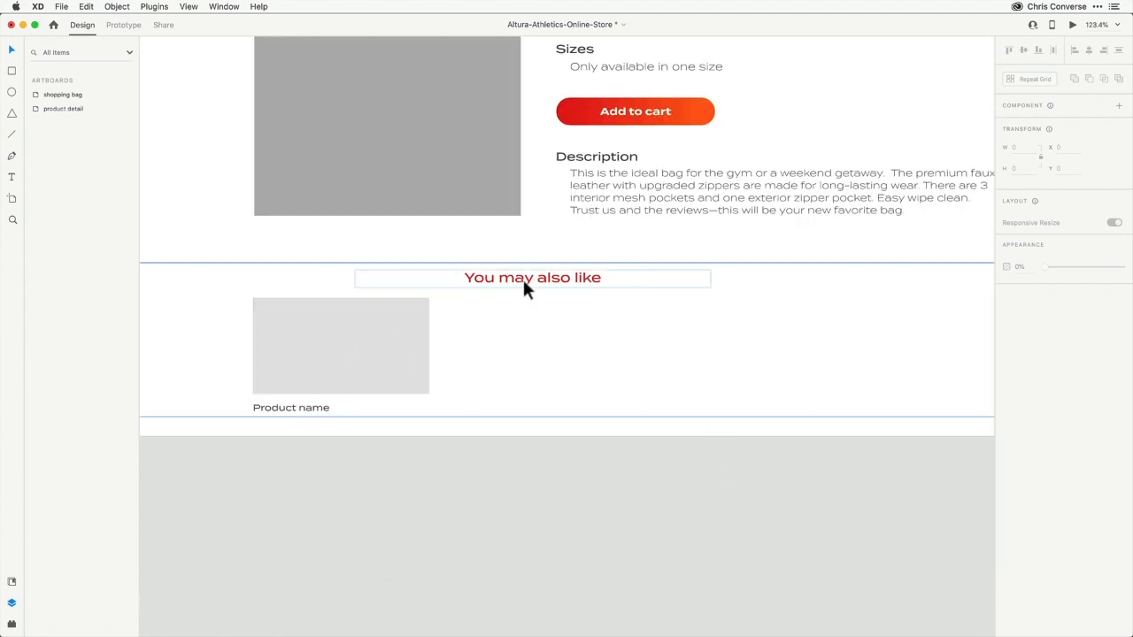
{"action": "left_click", "coordinate": [403, 345]}
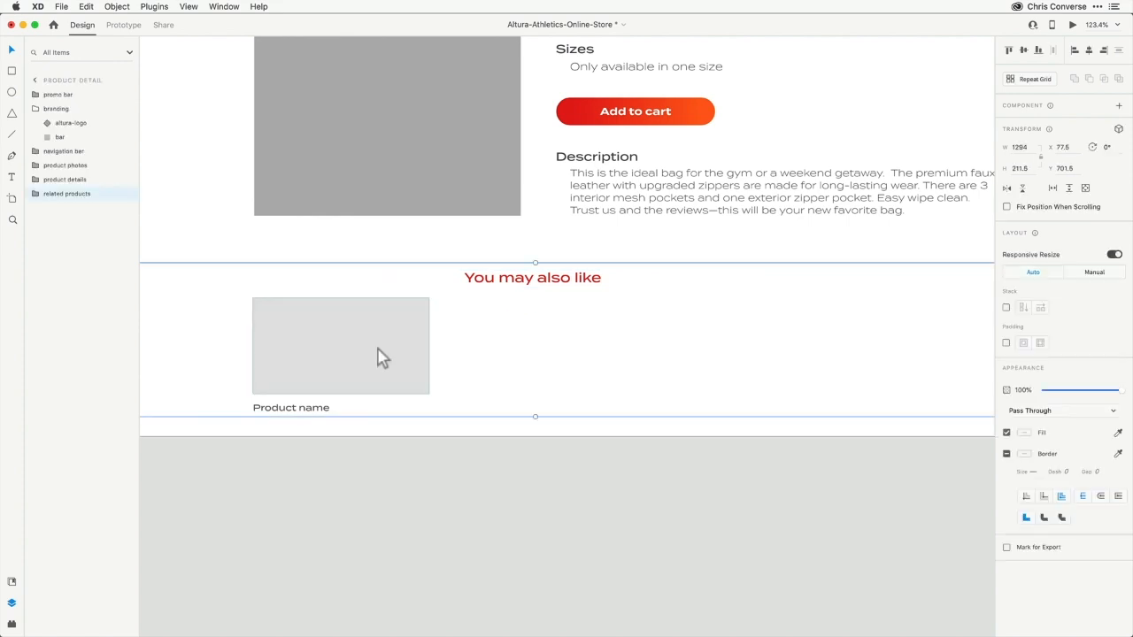
{"action": "double_click", "coordinate": [347, 351]}
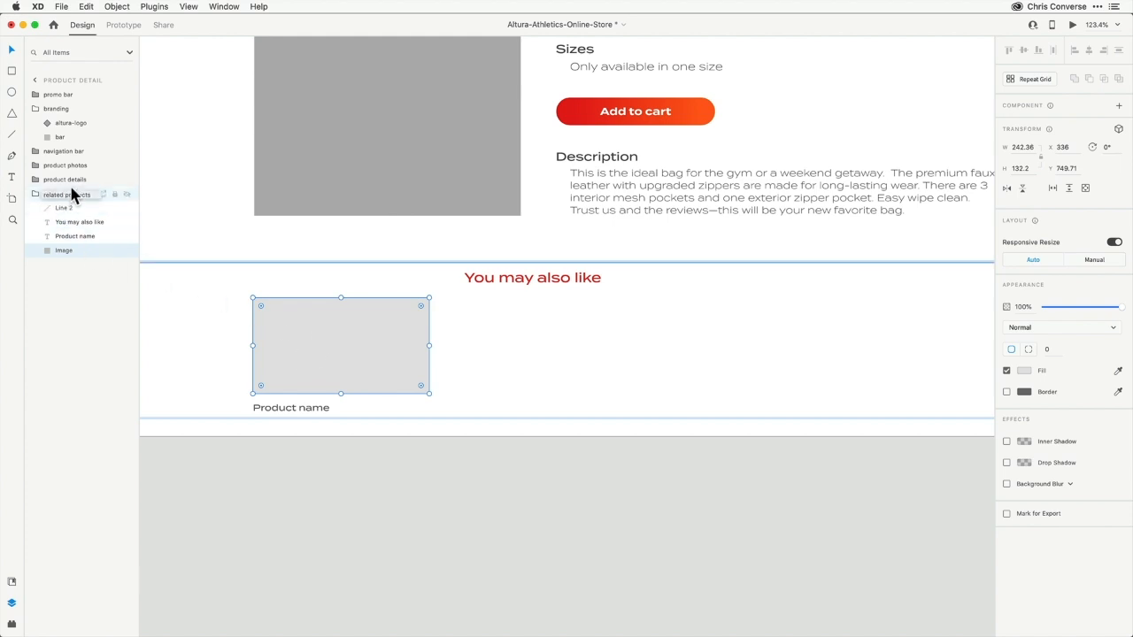
{"action": "left_click", "coordinate": [74, 238]}
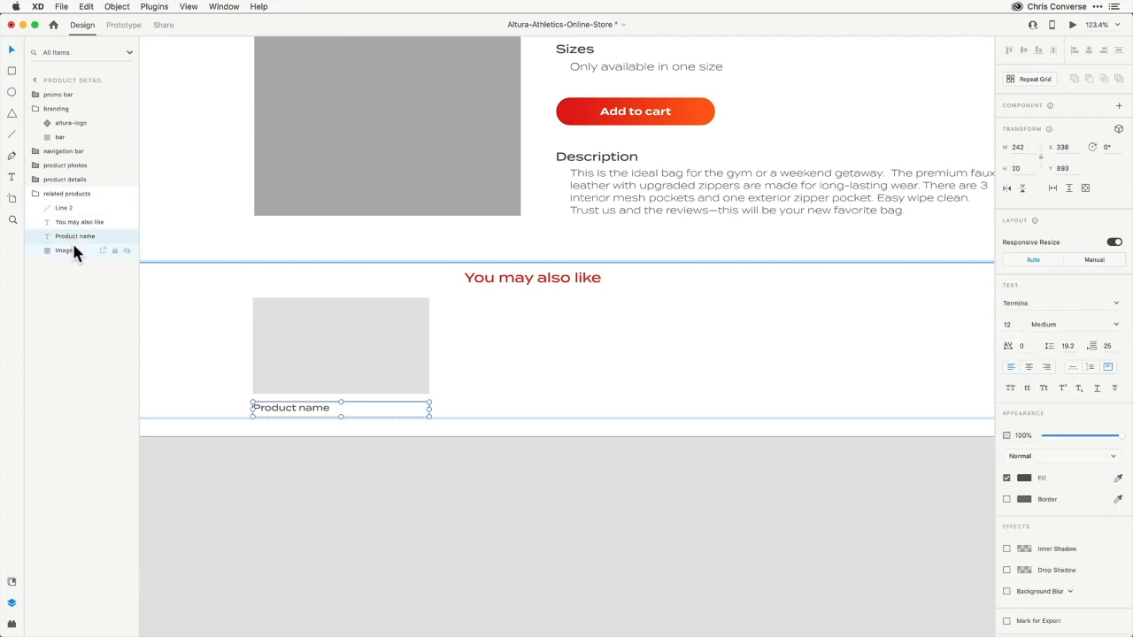
{"action": "left_click", "coordinate": [70, 251], "text": "shift"}
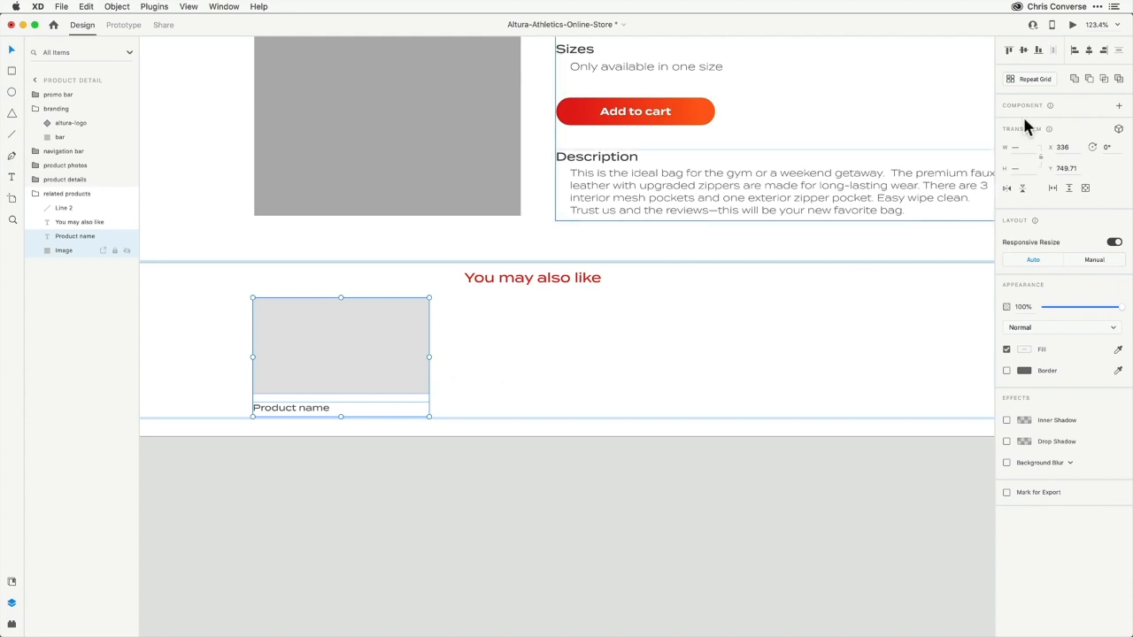
{"action": "left_click", "coordinate": [1029, 80]}
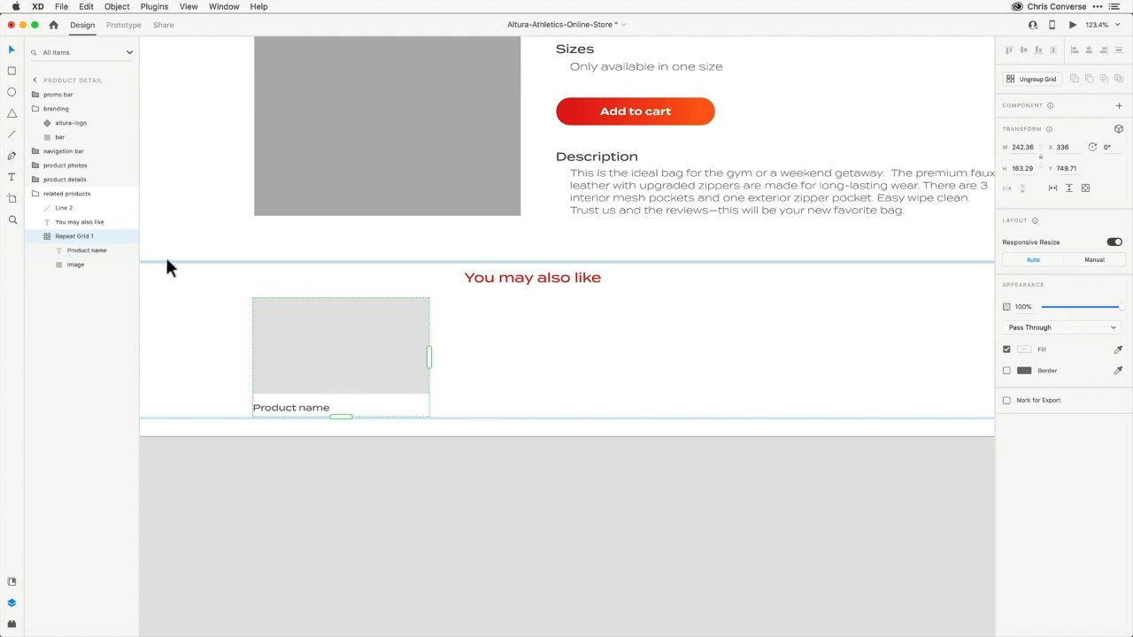
Extend the related products repeat grid to three columns and rename it more products
{"action": "left_click_drag", "start_coordinate": [428, 353], "coordinate": [821, 366]}
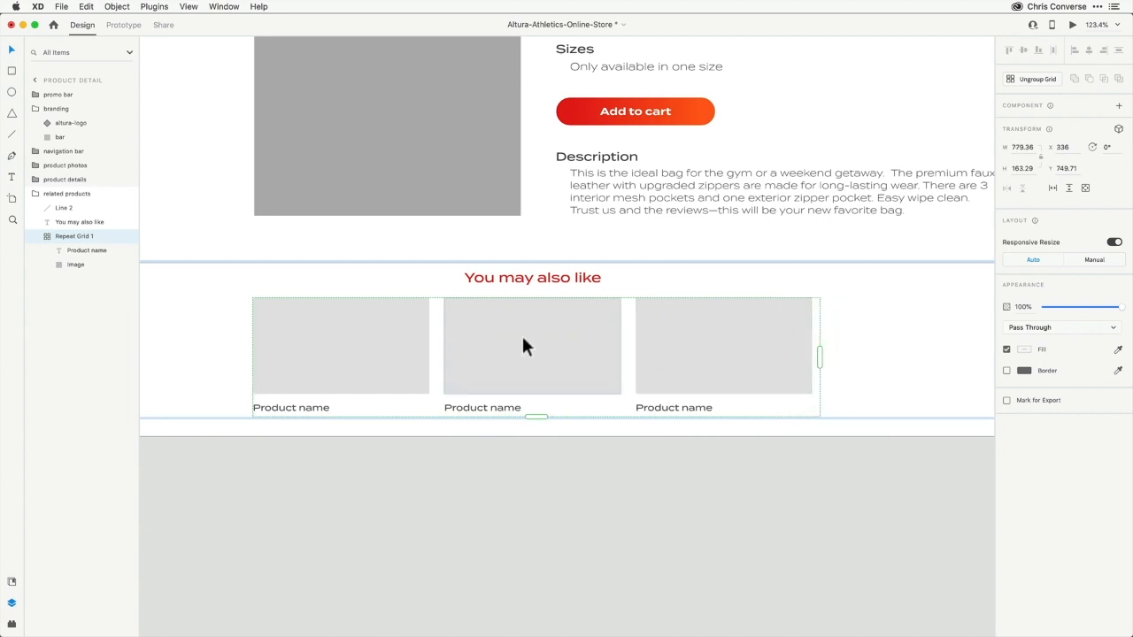
{"action": "double_click", "coordinate": [73, 237]}
{"action": "type", "text": "m"}
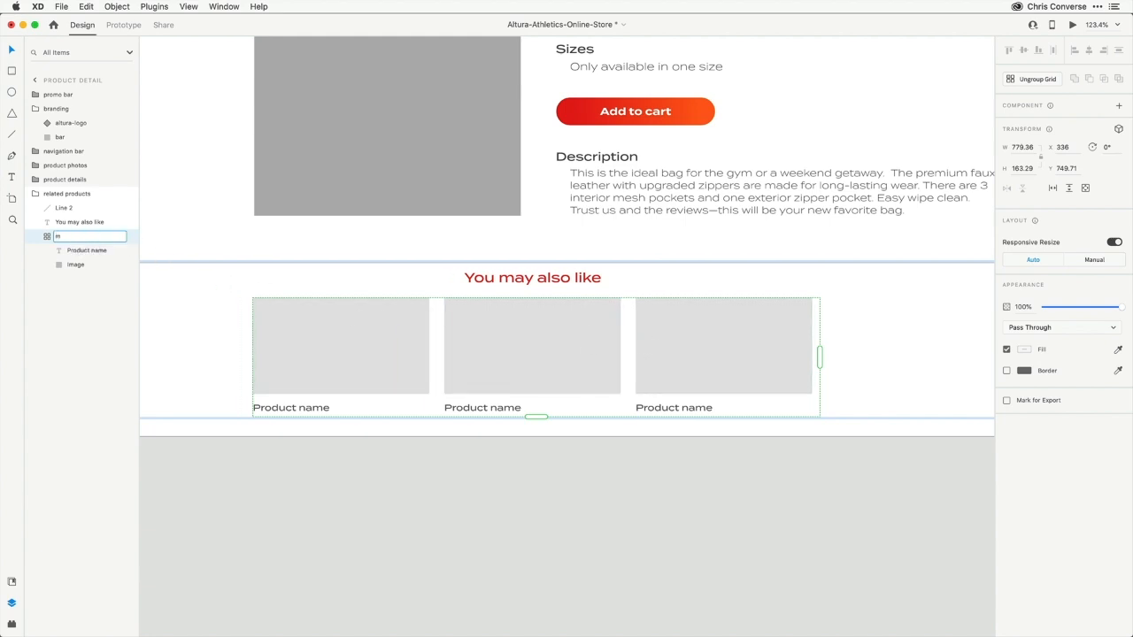
{"action": "type", "text": "ore products"}
{"action": "key", "text": "Return"}
Drop the three images from the related products folder onto the repeat grid's image cell
{"action": "left_click_drag", "start_coordinate": [139, 222], "coordinate": [155, 220]}
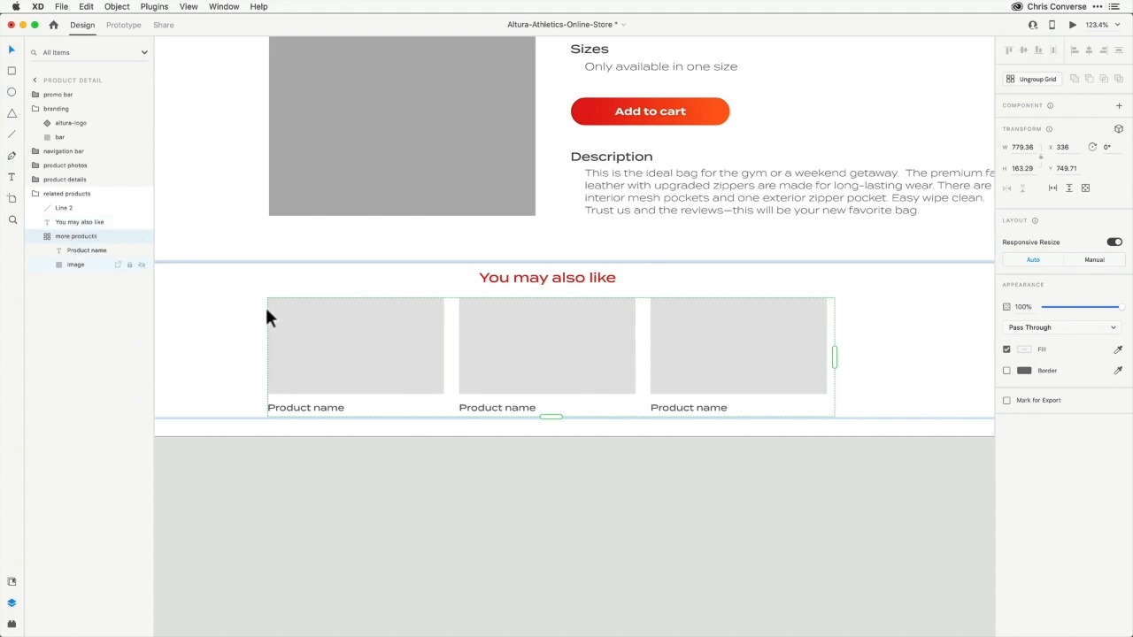
{"action": "left_click_drag", "start_coordinate": [1129, 328], "coordinate": [981, 295]}
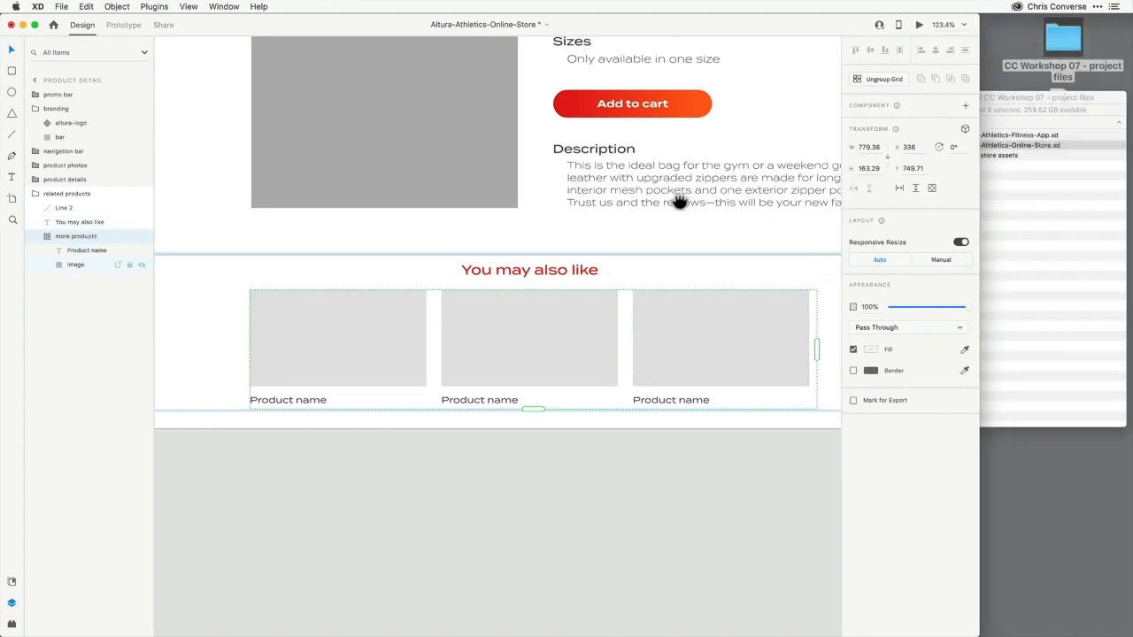
{"action": "left_click_drag", "start_coordinate": [979, 223], "coordinate": [956, 220]}
{"action": "left_click", "coordinate": [999, 214]}
{"action": "left_click", "coordinate": [994, 205]}
{"action": "left_click", "coordinate": [939, 155]}
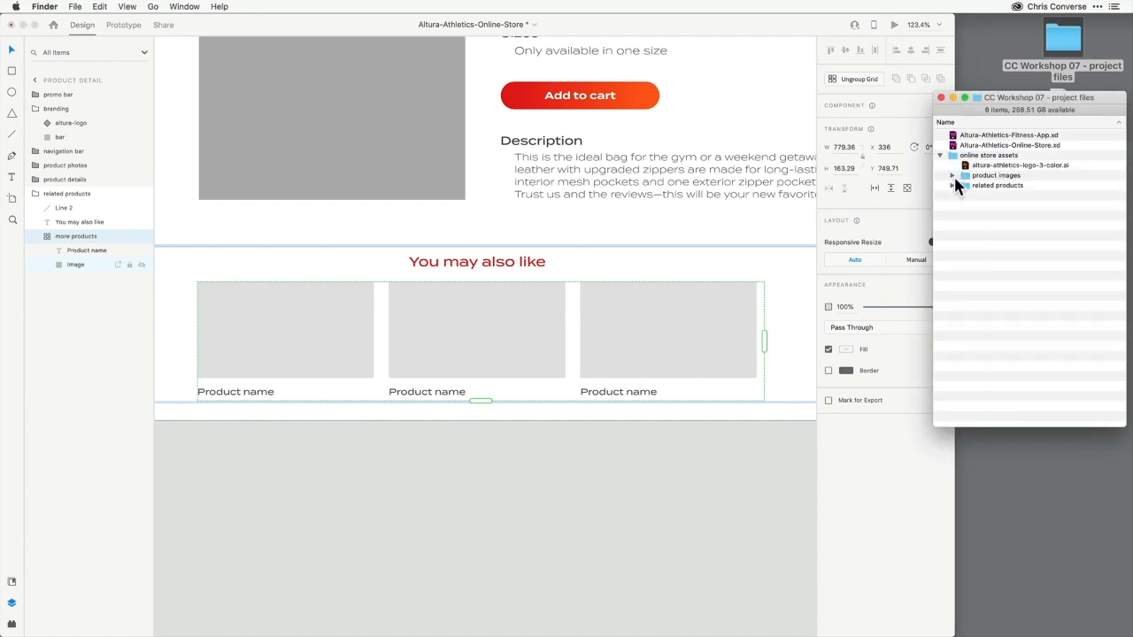
{"action": "left_click", "coordinate": [951, 186]}
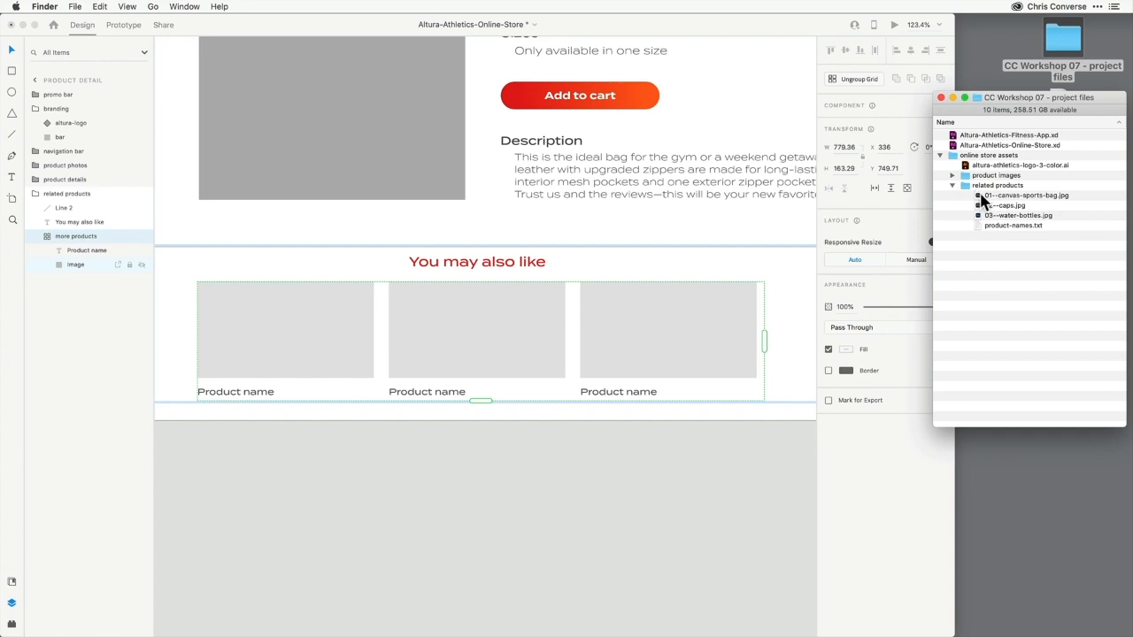
{"action": "left_click_drag", "start_coordinate": [969, 198], "coordinate": [971, 215]}
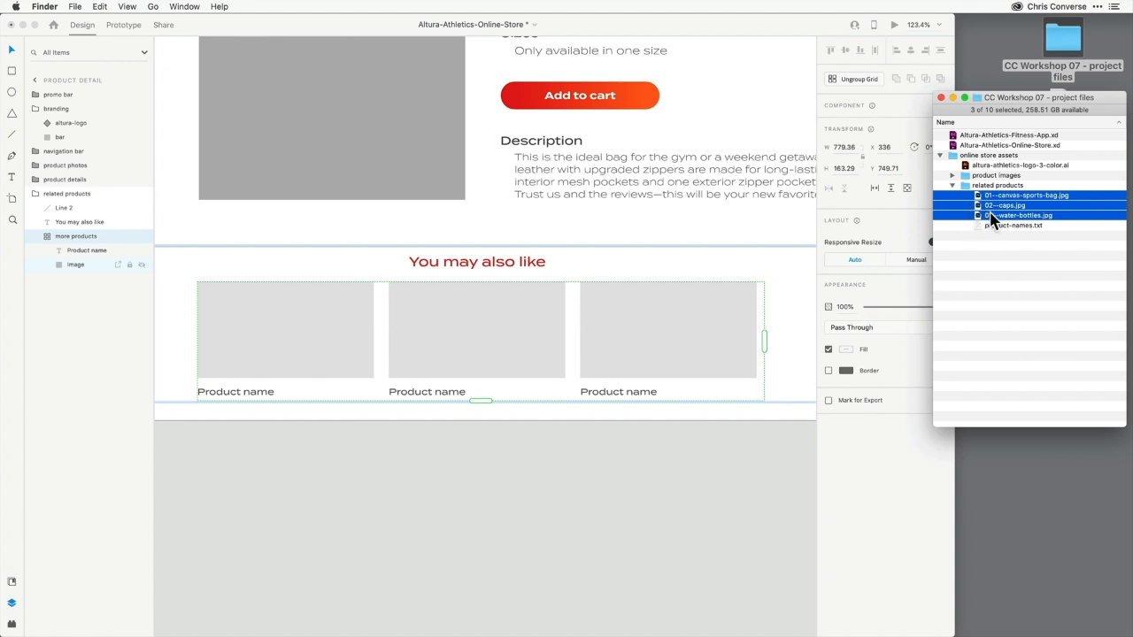
{"action": "left_click_drag", "start_coordinate": [1006, 204], "coordinate": [478, 324]}
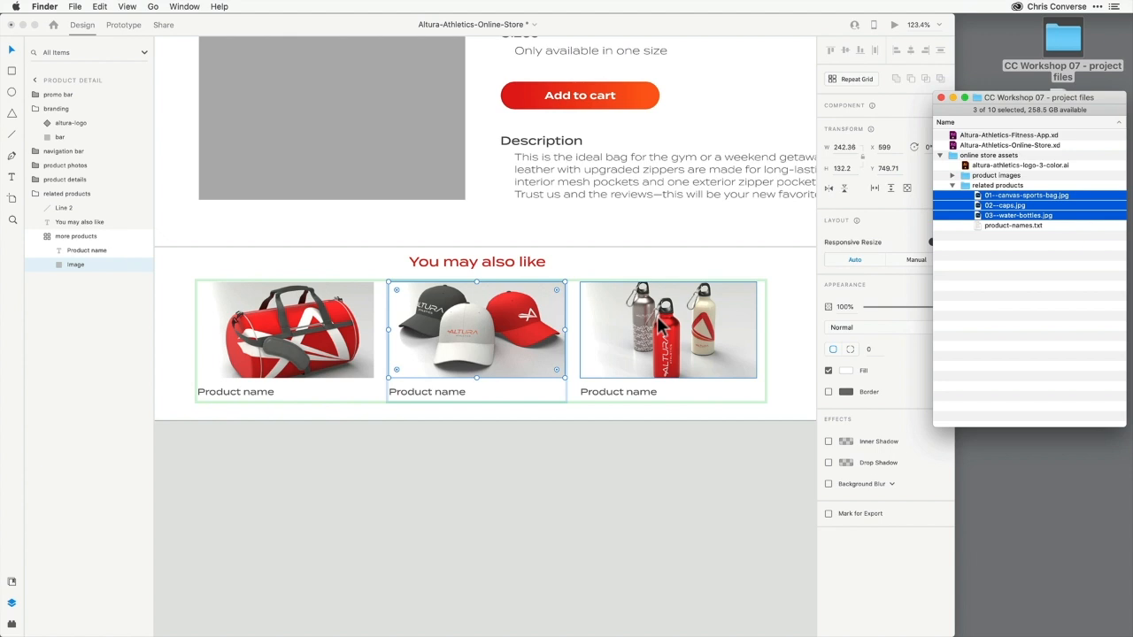
Preview product-names.txt and drop it onto the Product name text to fill in the product names
{"action": "left_click", "coordinate": [992, 319]}
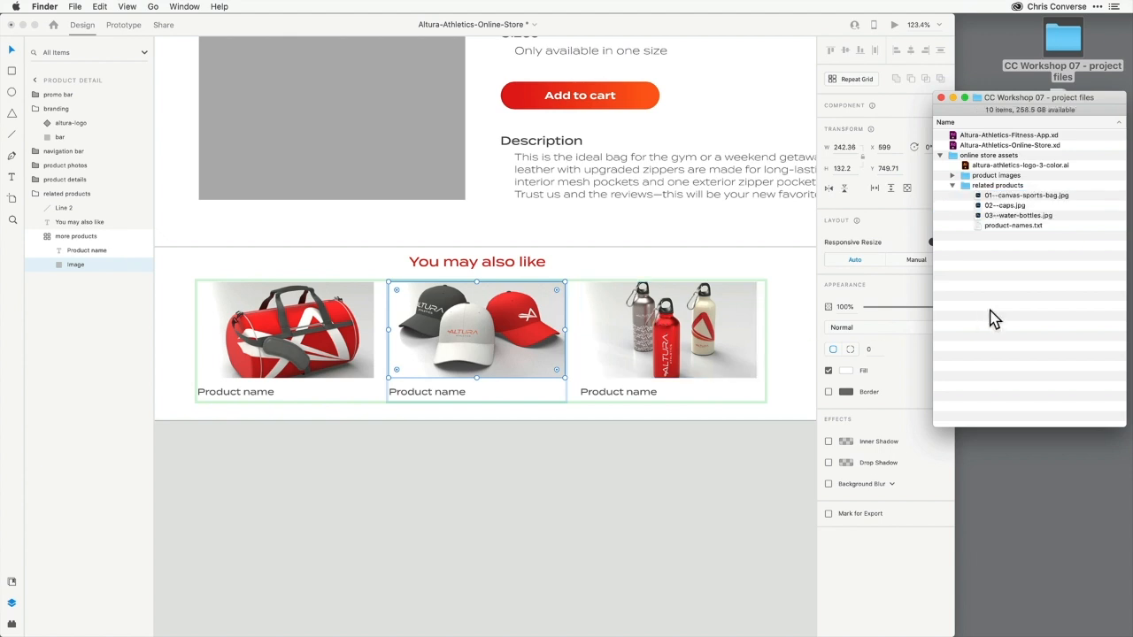
{"action": "left_click", "coordinate": [1006, 227]}
{"action": "key", "text": "space"}
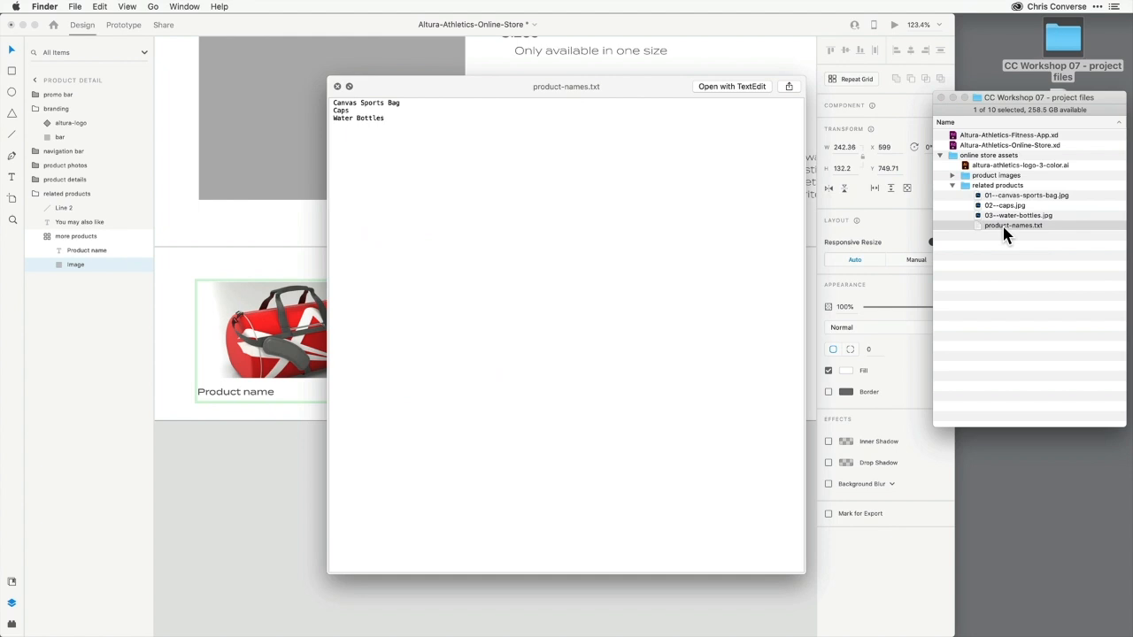
{"action": "key", "text": "space"}
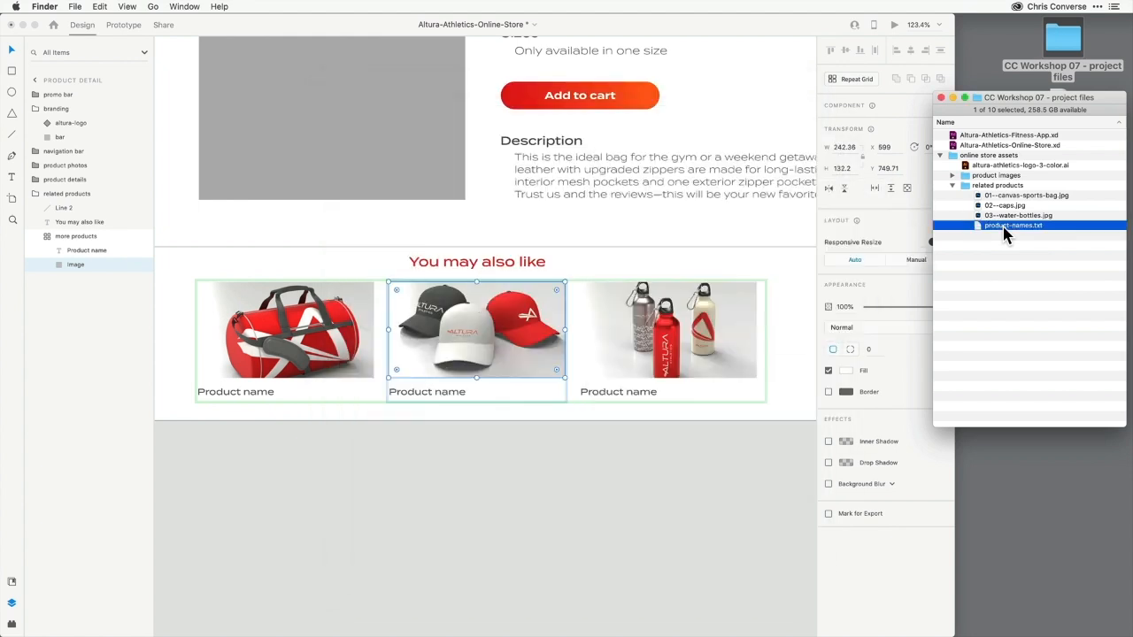
{"action": "left_click_drag", "start_coordinate": [1007, 229], "coordinate": [444, 398]}
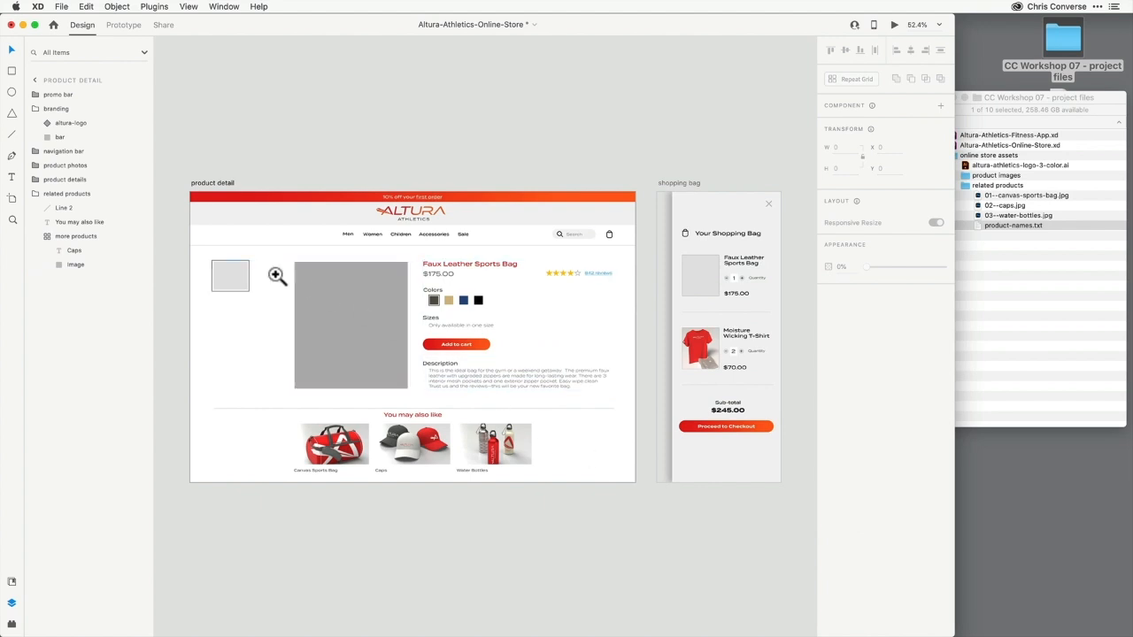
Turn the small thumbnail placeholder of the product photos into a repeat grid
{"action": "left_click_drag", "start_coordinate": [433, 426], "coordinate": [444, 425]}
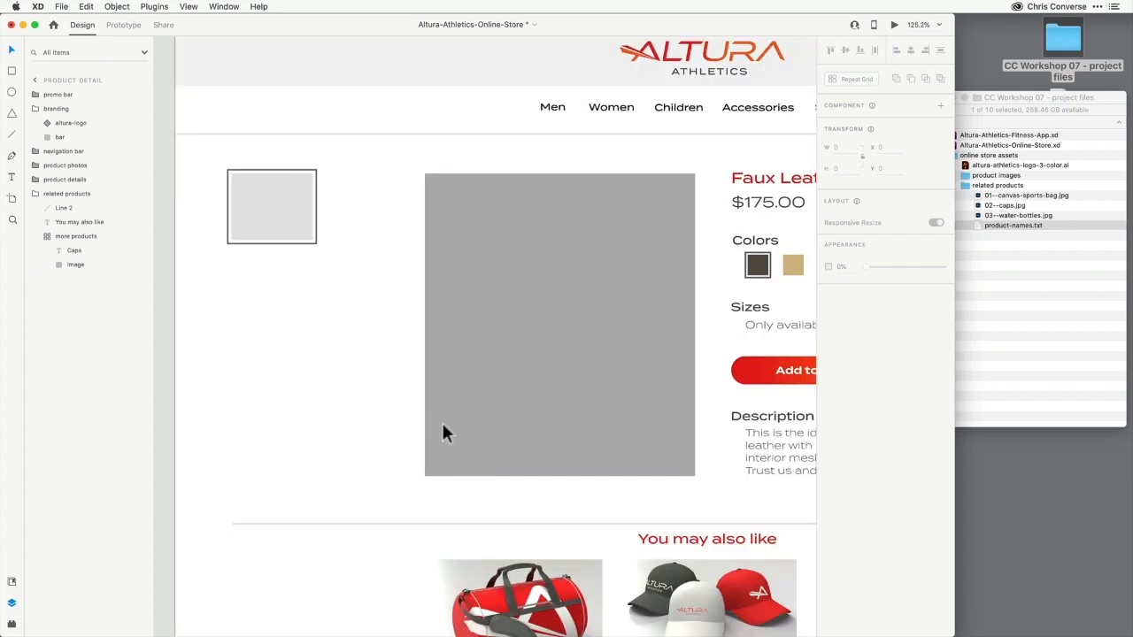
{"action": "double_click", "coordinate": [291, 223]}
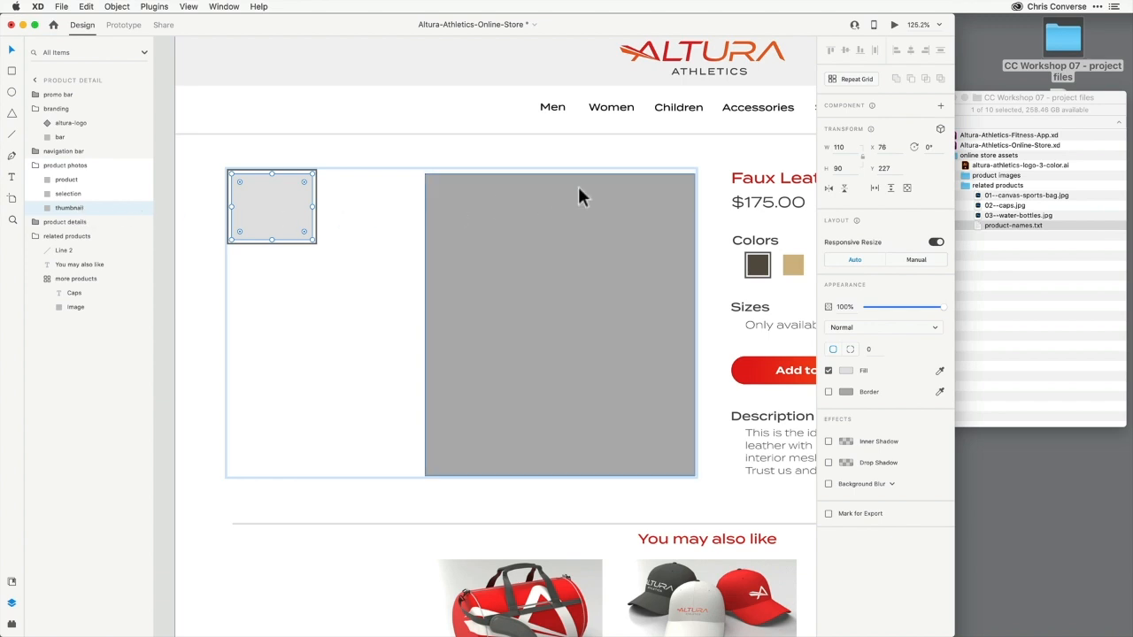
{"action": "left_click", "coordinate": [849, 79]}
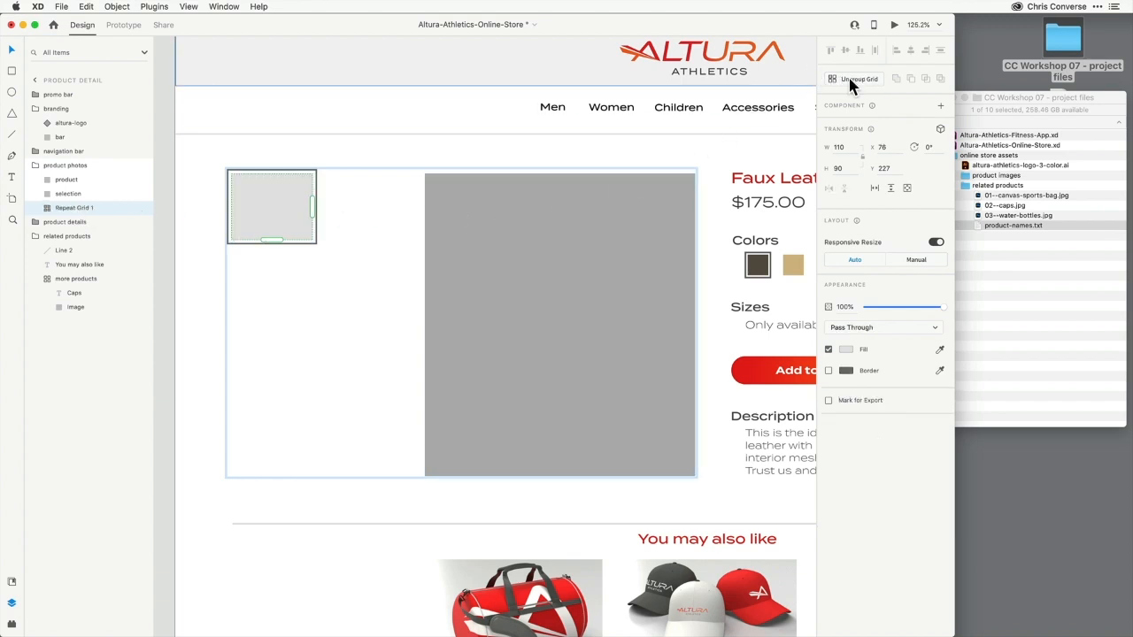
Rename the new grid thumbnails and extend it to two columns and three rows
{"action": "double_click", "coordinate": [79, 208]}
{"action": "type", "text": "thumbnails"}
{"action": "key", "text": "Return"}
{"action": "left_click_drag", "start_coordinate": [311, 205], "coordinate": [417, 209]}
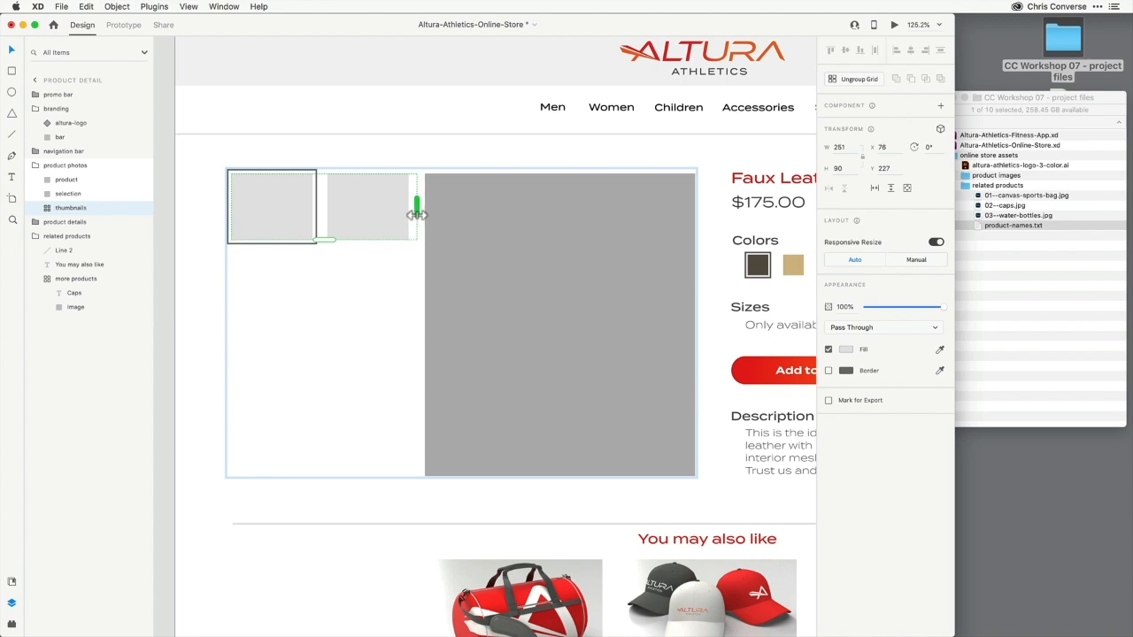
{"action": "left_click_drag", "start_coordinate": [322, 240], "coordinate": [343, 411]}
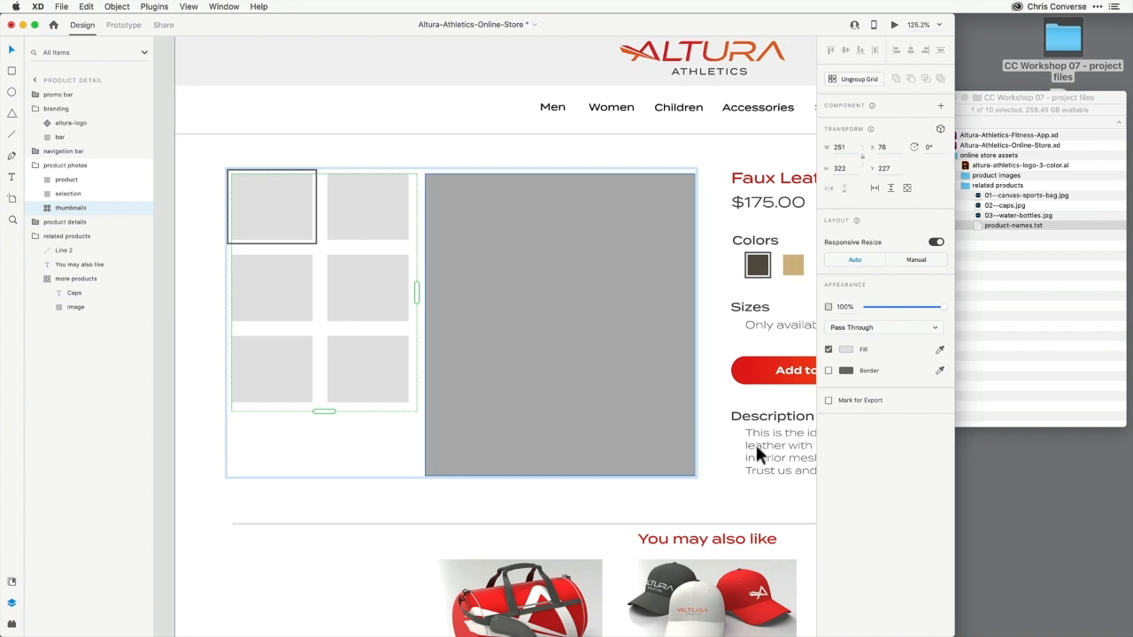
Fill the thumbnails grid with the six images from the product images folder
{"action": "left_click", "coordinate": [1004, 326]}
{"action": "left_click", "coordinate": [953, 175]}
{"action": "left_click", "coordinate": [992, 186]}
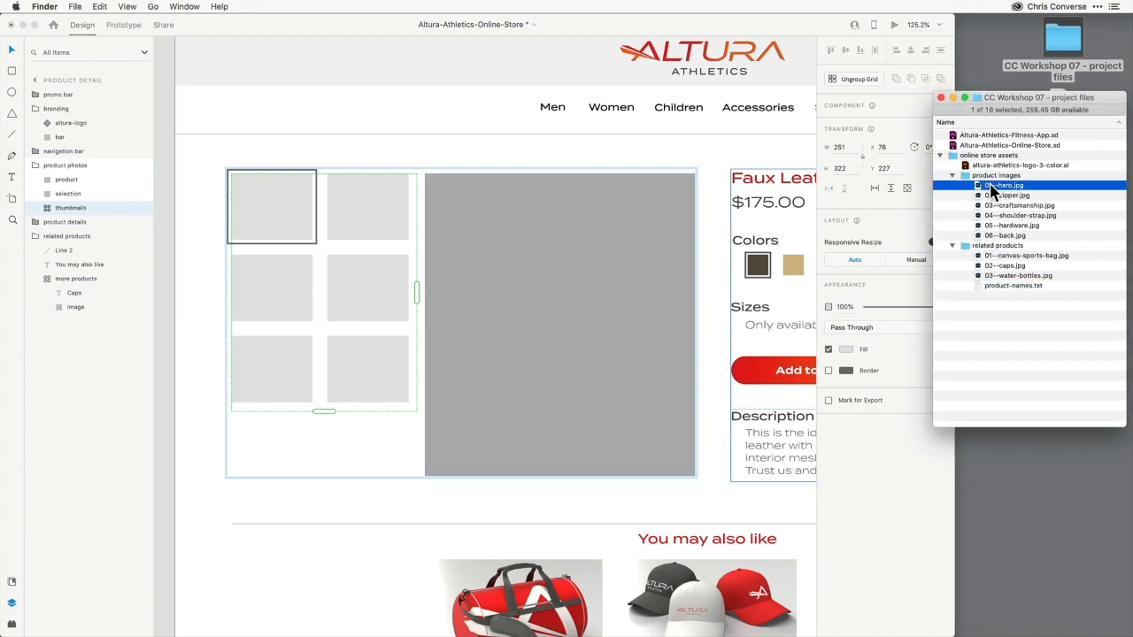
{"action": "left_click", "coordinate": [1005, 236], "text": "shift"}
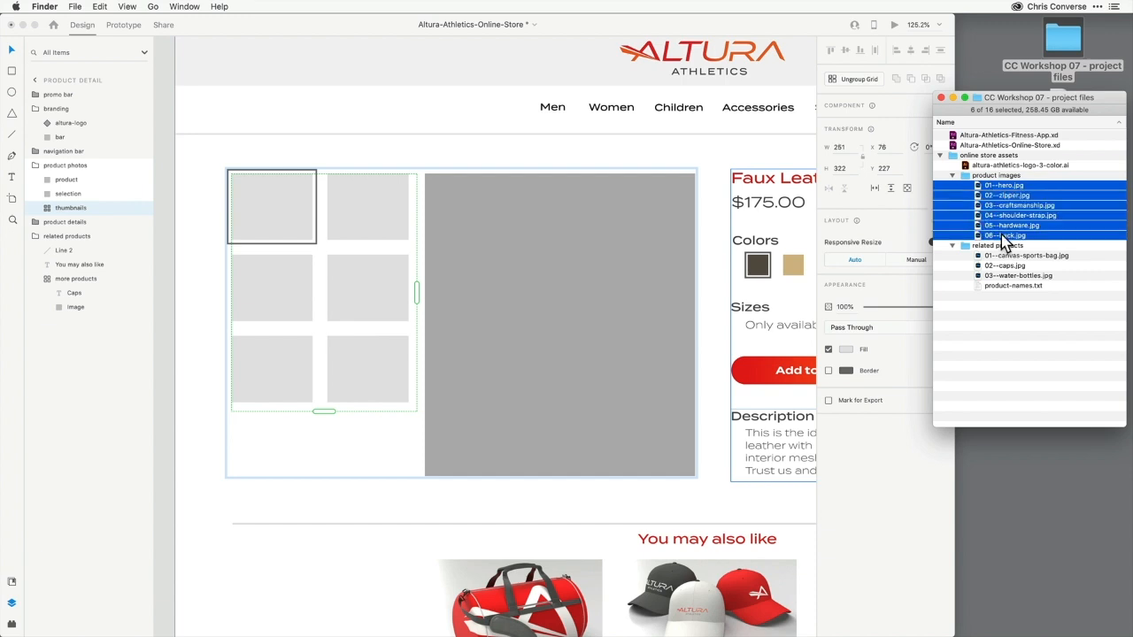
{"action": "left_click_drag", "start_coordinate": [1010, 193], "coordinate": [361, 292]}
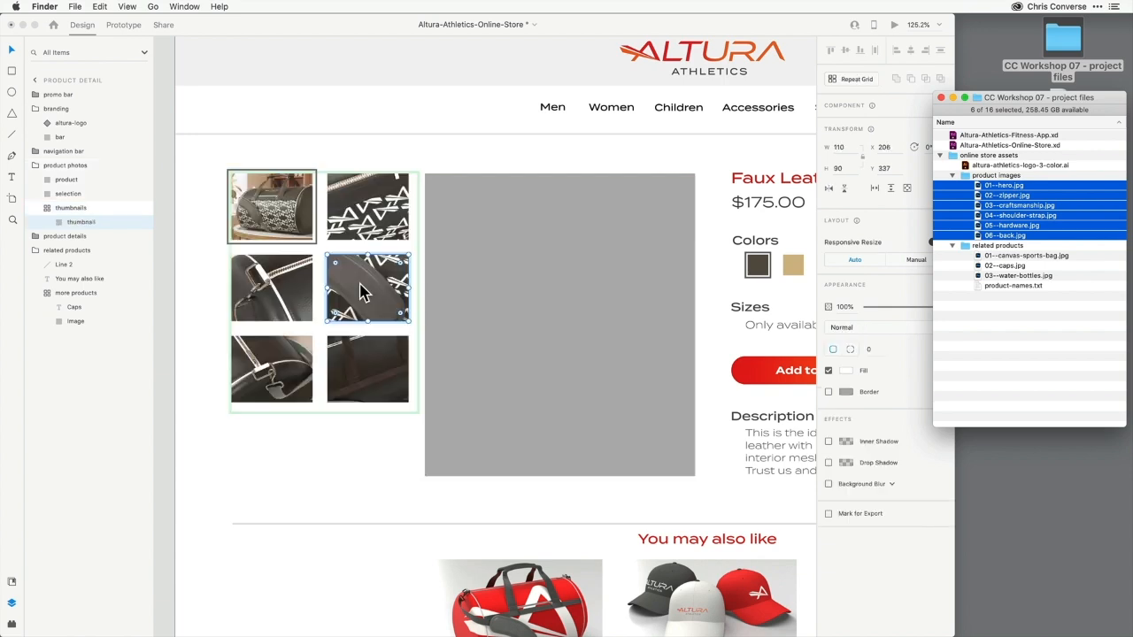
Place 01--hero.jpg into the large main product image placeholder
{"action": "left_click", "coordinate": [195, 197]}
{"action": "left_click", "coordinate": [195, 196]}
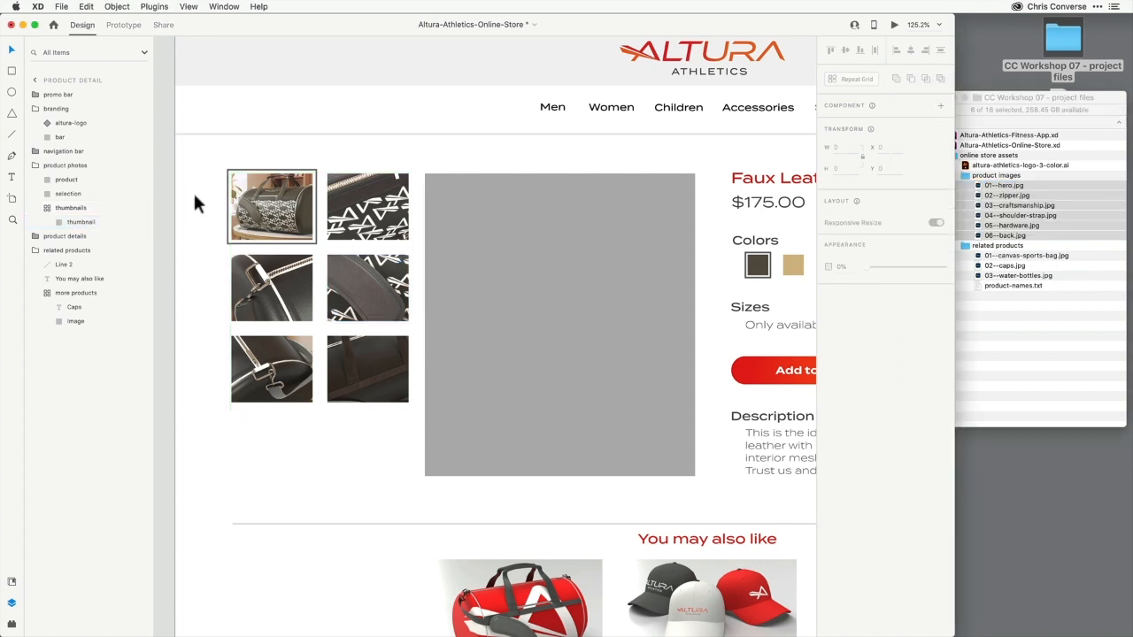
{"action": "left_click", "coordinate": [1006, 301]}
{"action": "left_click_drag", "start_coordinate": [1006, 185], "coordinate": [585, 278]}
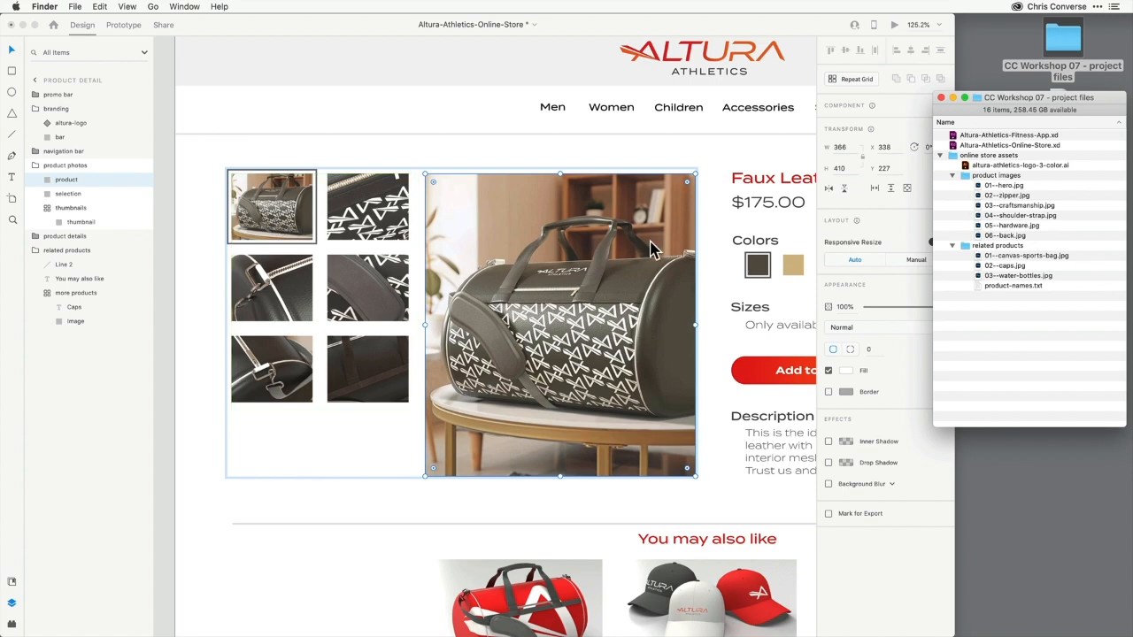
Place 01--hero.jpg into the Faux Leather Sports Bag placeholder on the shopping bag artboard
{"action": "left_click", "coordinate": [688, 239]}
{"action": "left_click_drag", "start_coordinate": [688, 239], "coordinate": [337, 227]}
{"action": "left_click_drag", "start_coordinate": [626, 238], "coordinate": [343, 233]}
{"action": "left_click_drag", "start_coordinate": [558, 240], "coordinate": [366, 248]}
{"action": "left_click_drag", "start_coordinate": [543, 249], "coordinate": [348, 322]}
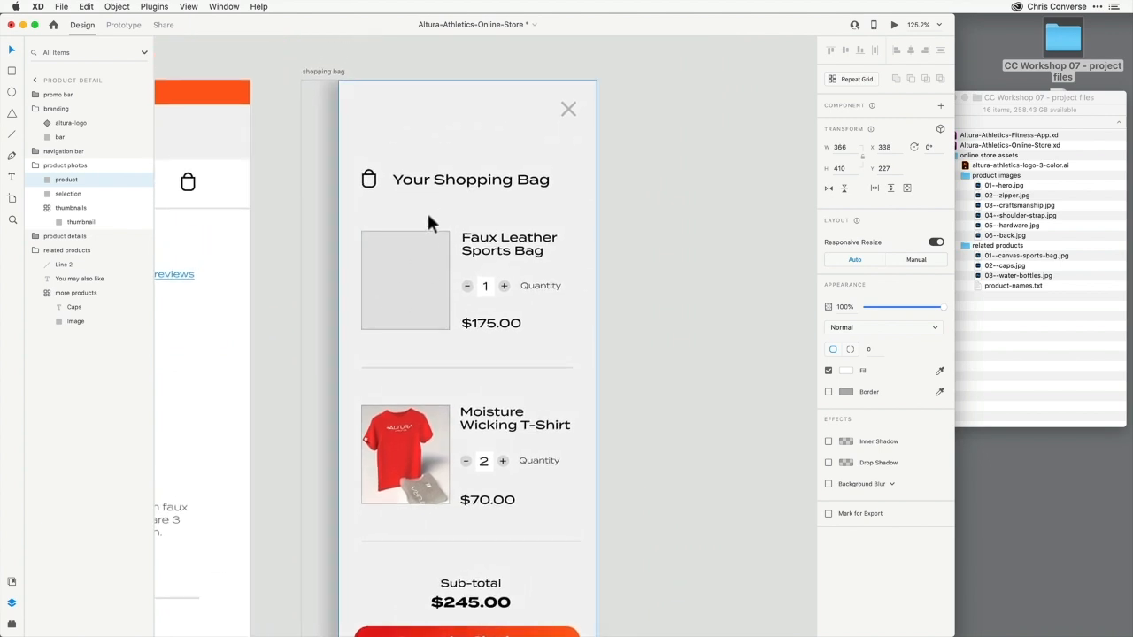
{"action": "left_click_drag", "start_coordinate": [1009, 187], "coordinate": [403, 270]}
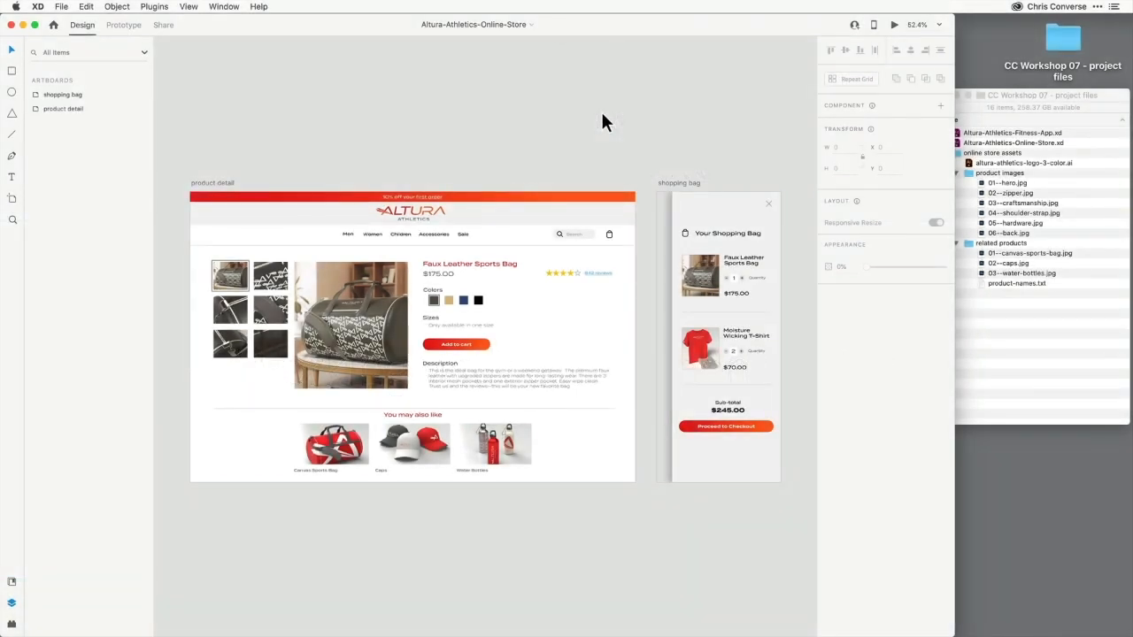
Inspect the product photos group's layers: product, selection and thumbnails
{"action": "left_click_drag", "start_coordinate": [181, 225], "coordinate": [445, 423]}
{"action": "left_click", "coordinate": [472, 369], "text": "super"}
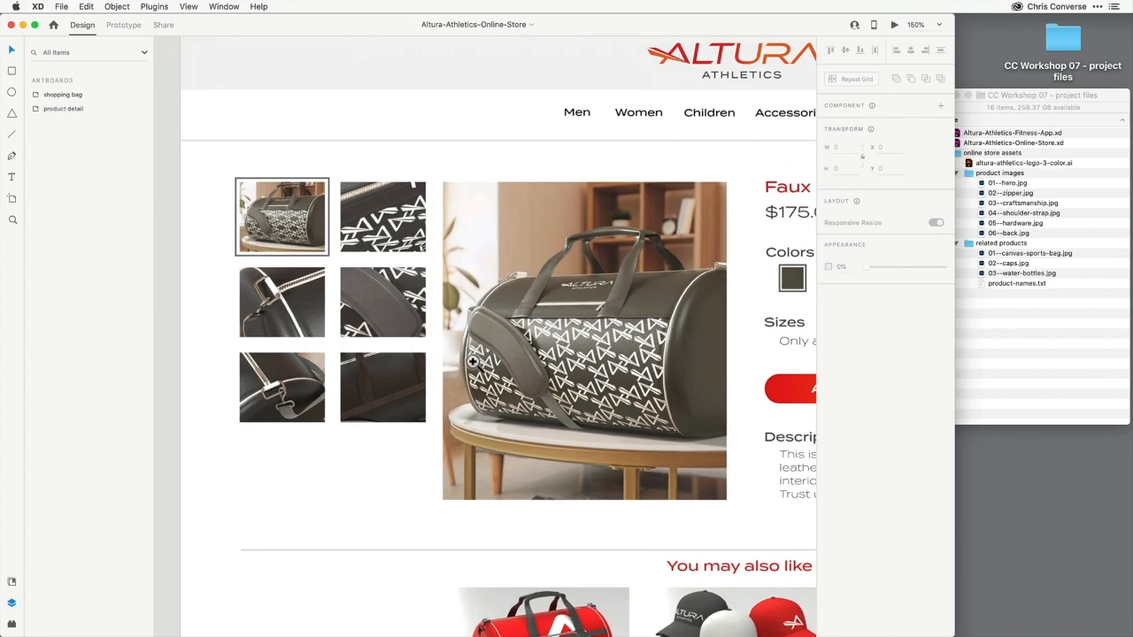
{"action": "left_click_drag", "start_coordinate": [486, 341], "coordinate": [460, 302]}
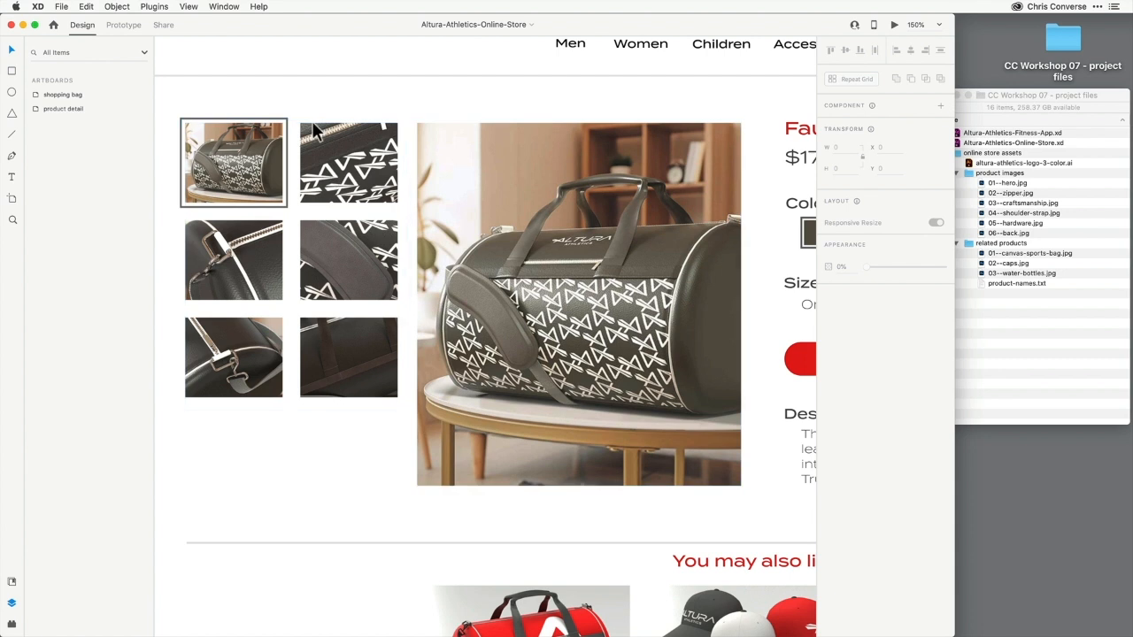
{"action": "left_click", "coordinate": [252, 126]}
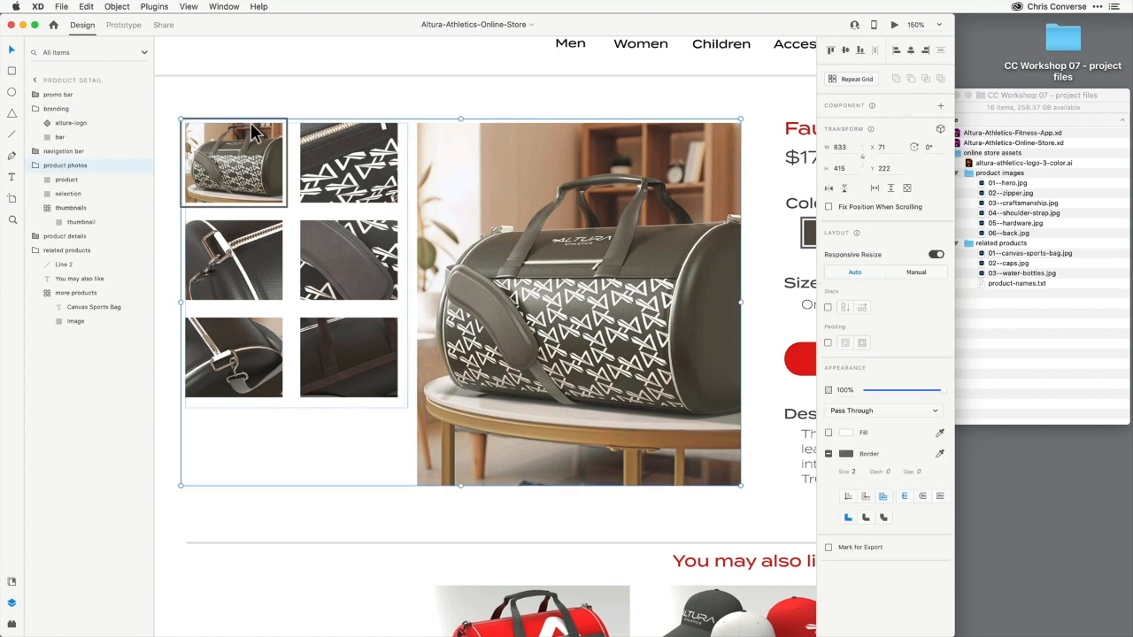
{"action": "left_click", "coordinate": [68, 194]}
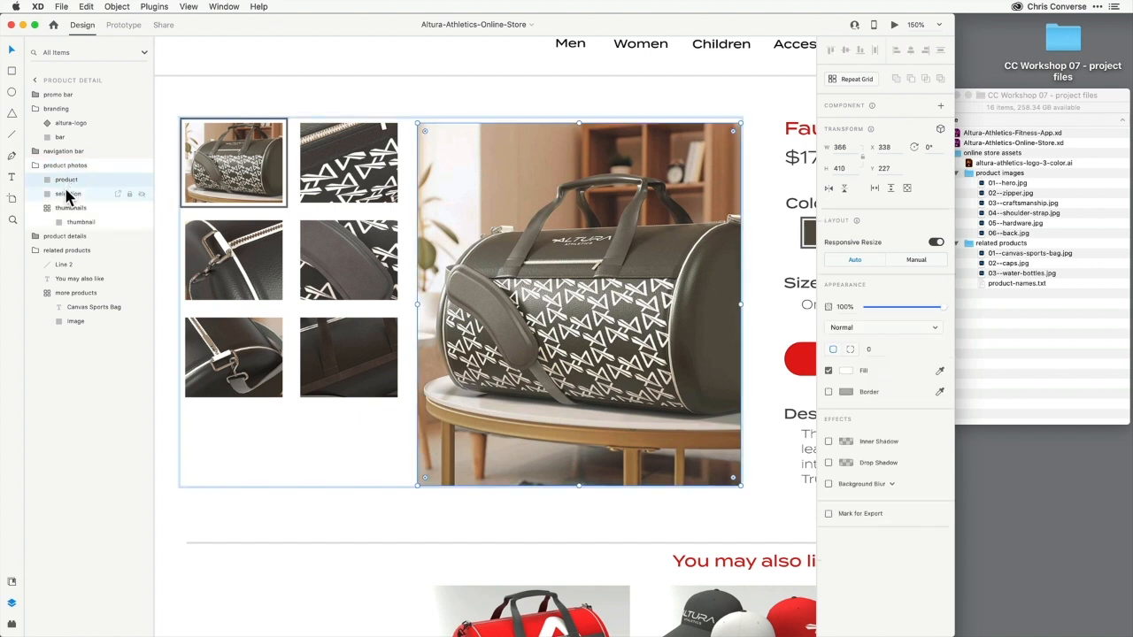
{"action": "left_click", "coordinate": [68, 194]}
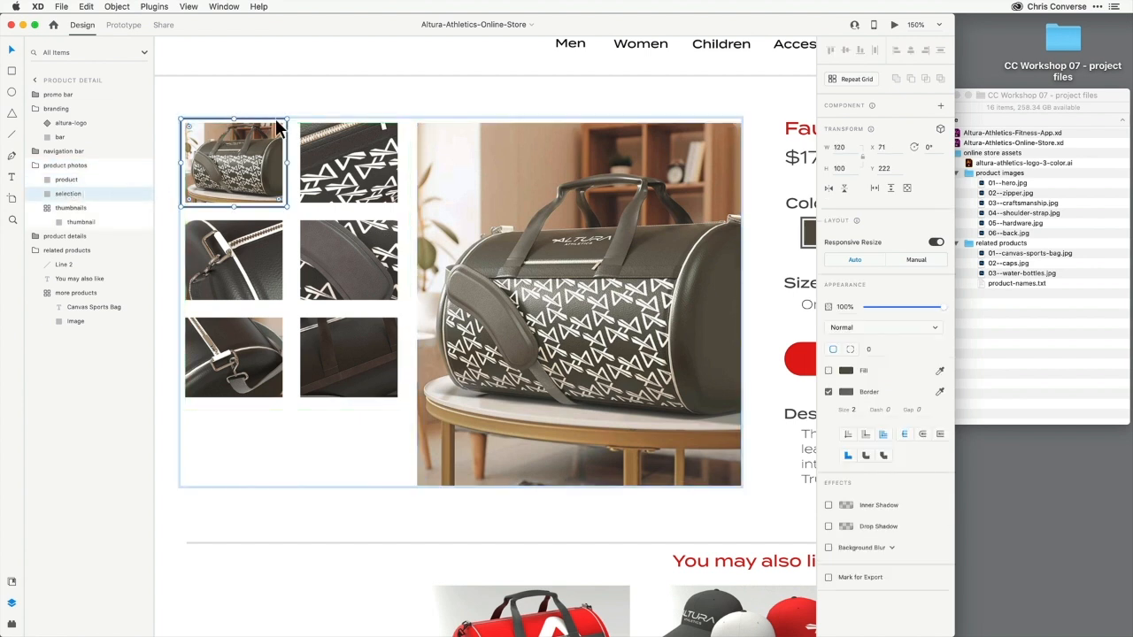
{"action": "left_click", "coordinate": [79, 221]}
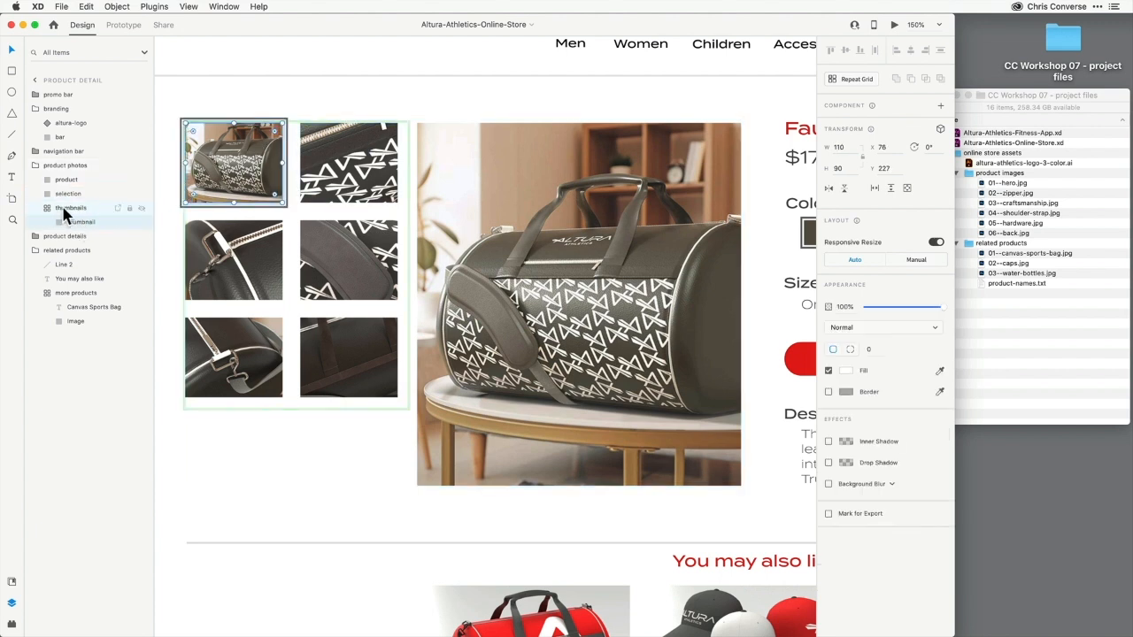
{"action": "left_click", "coordinate": [62, 207]}
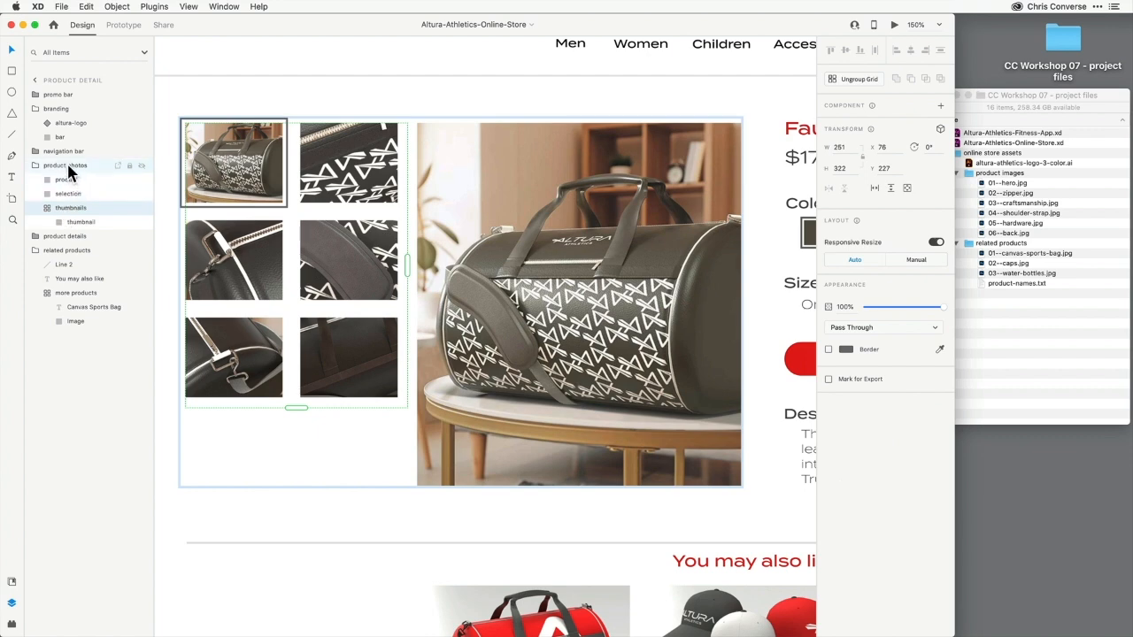
Convert the product photos group into a component
{"action": "left_click", "coordinate": [66, 167]}
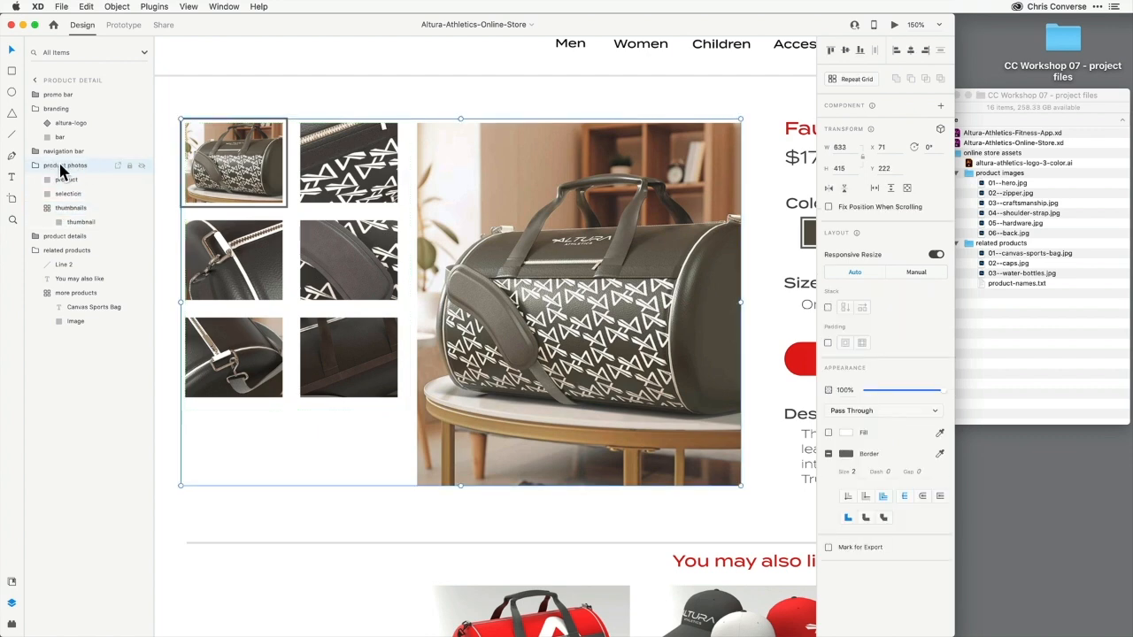
{"action": "right_click", "coordinate": [60, 165]}
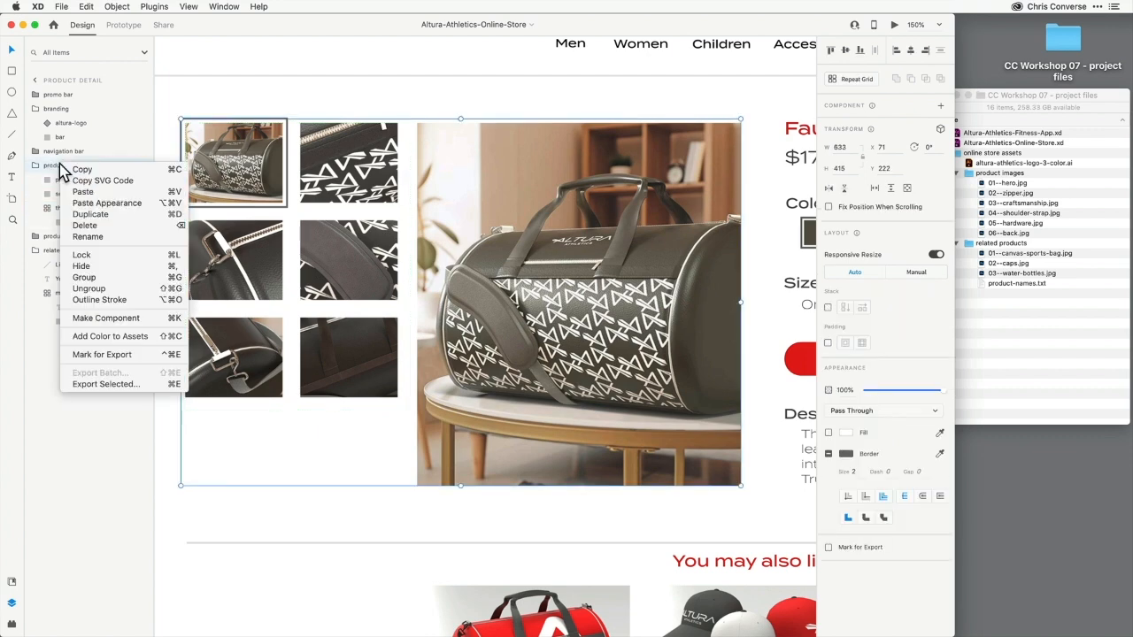
{"action": "left_click", "coordinate": [106, 319]}
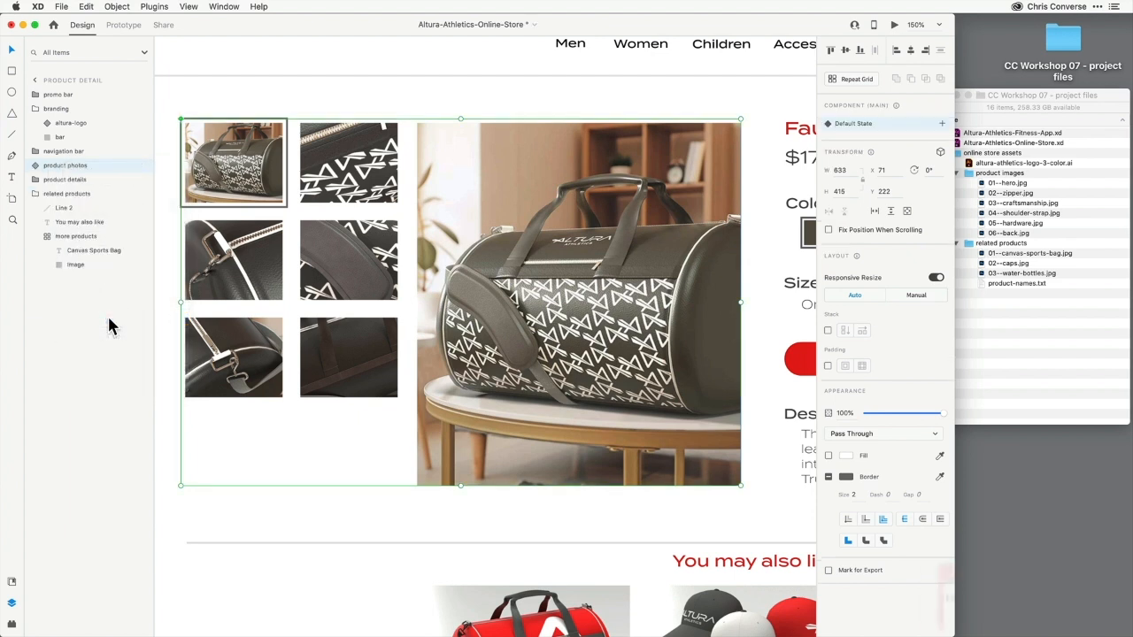
{"action": "left_click", "coordinate": [36, 166]}
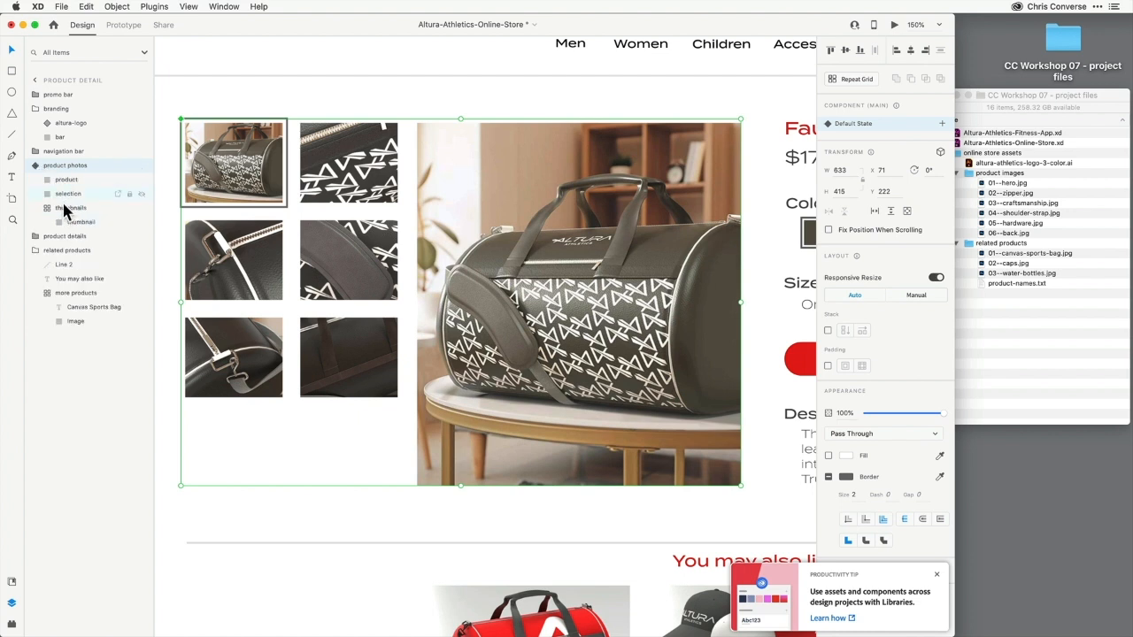
Add a new state named photo 2 to the product photos component
{"action": "left_click", "coordinate": [41, 208]}
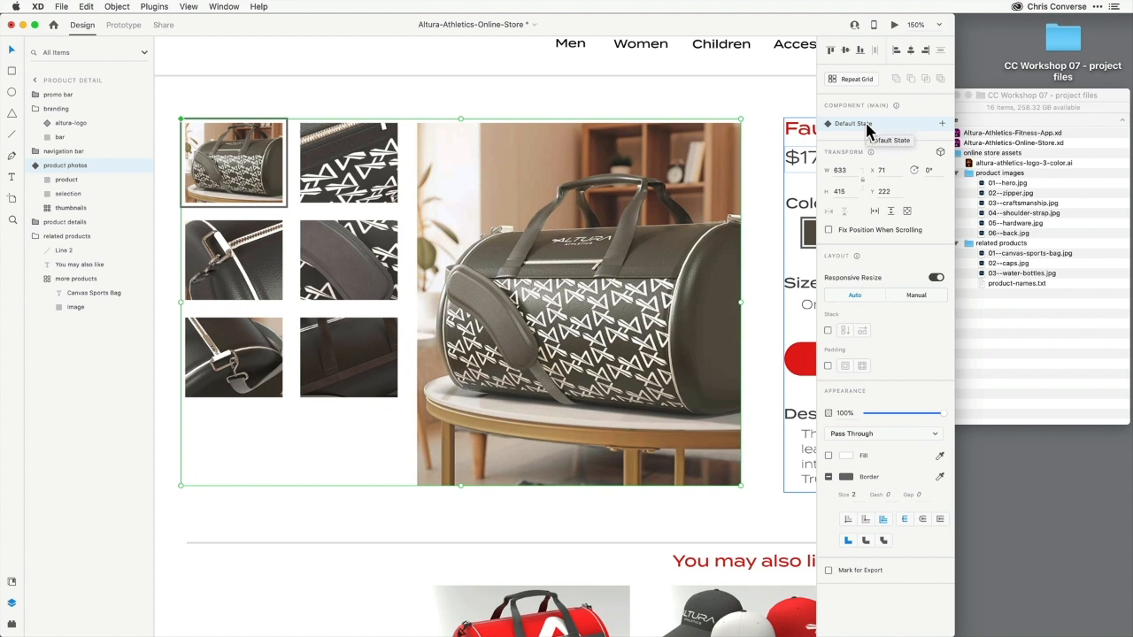
{"action": "left_click", "coordinate": [944, 130]}
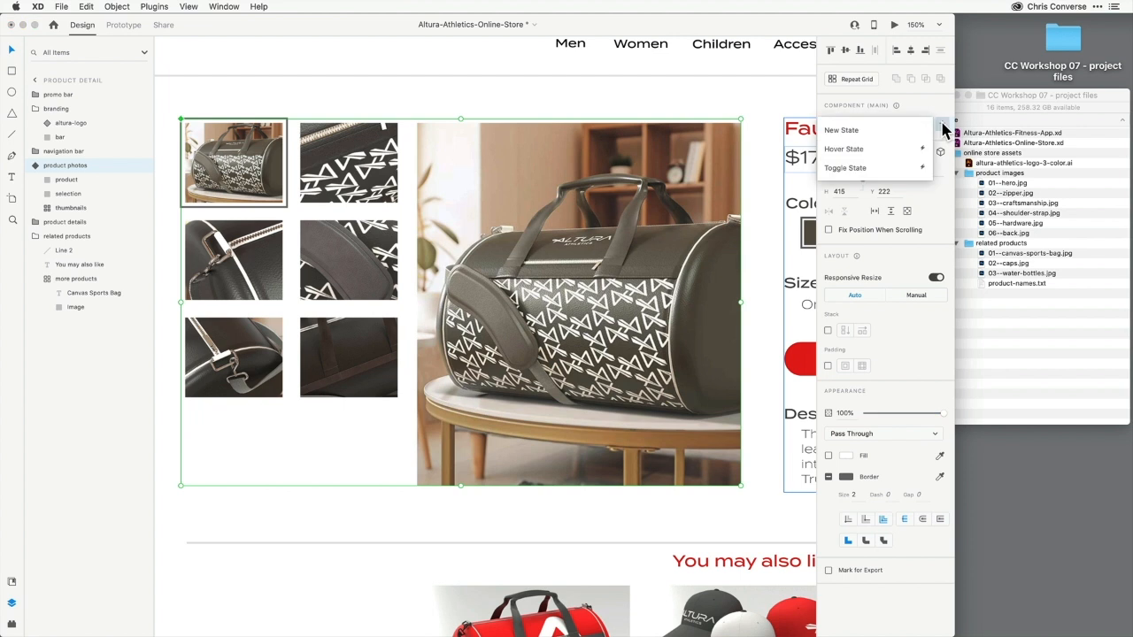
{"action": "left_click", "coordinate": [843, 131]}
{"action": "type", "text": "photo 2"}
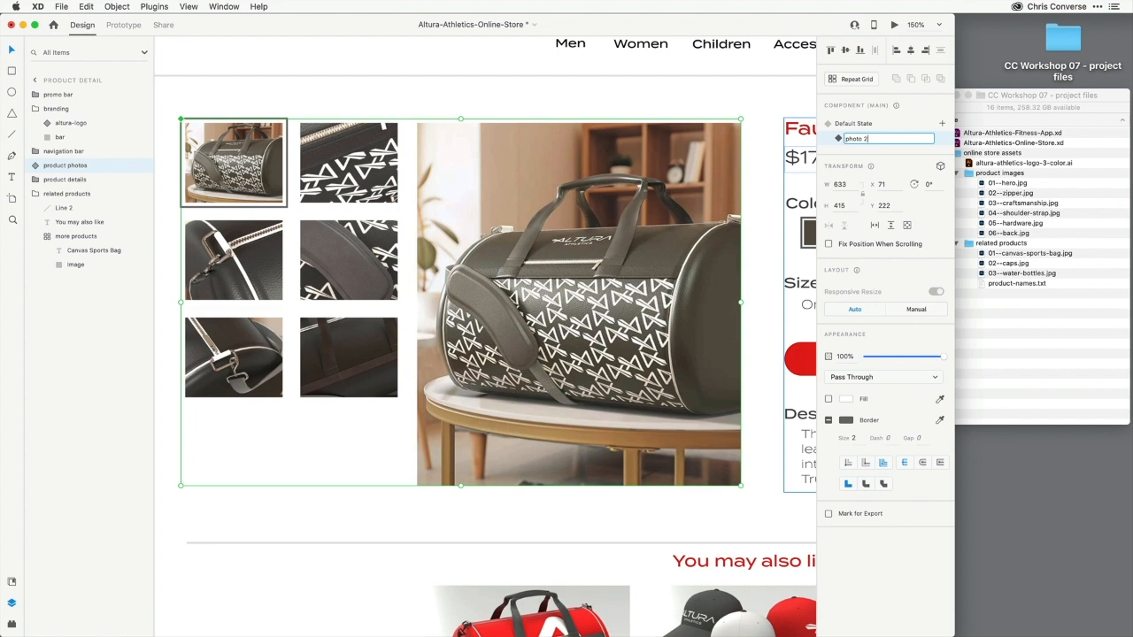
{"action": "key", "text": "Return"}
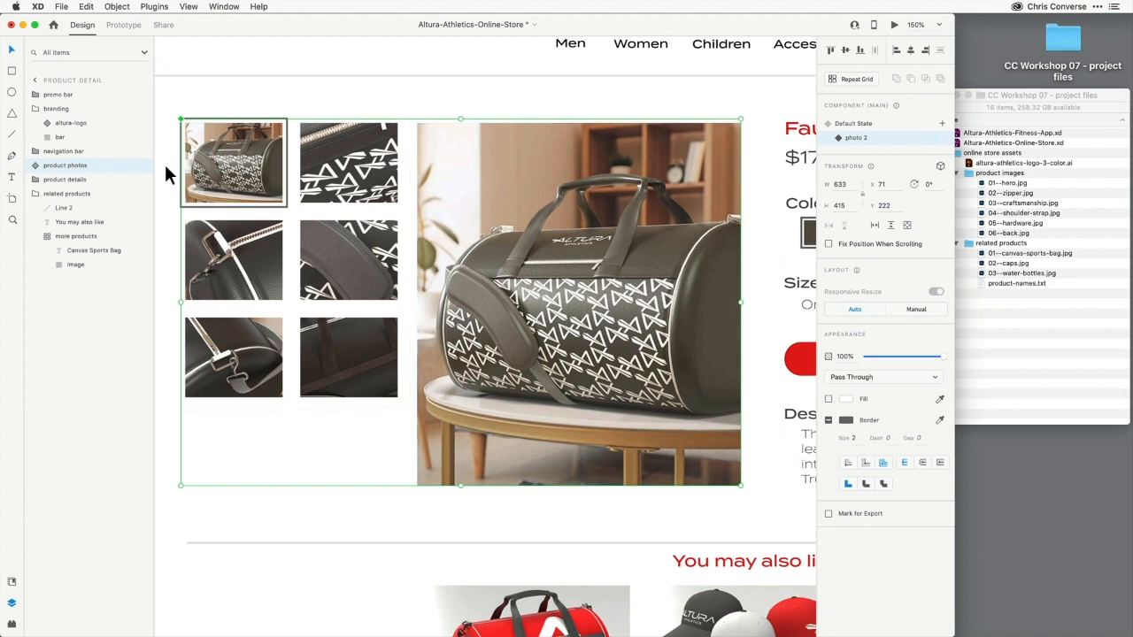
In the photo 2 state, move the selection frame onto the second thumbnail of the first row
{"action": "left_click", "coordinate": [35, 165]}
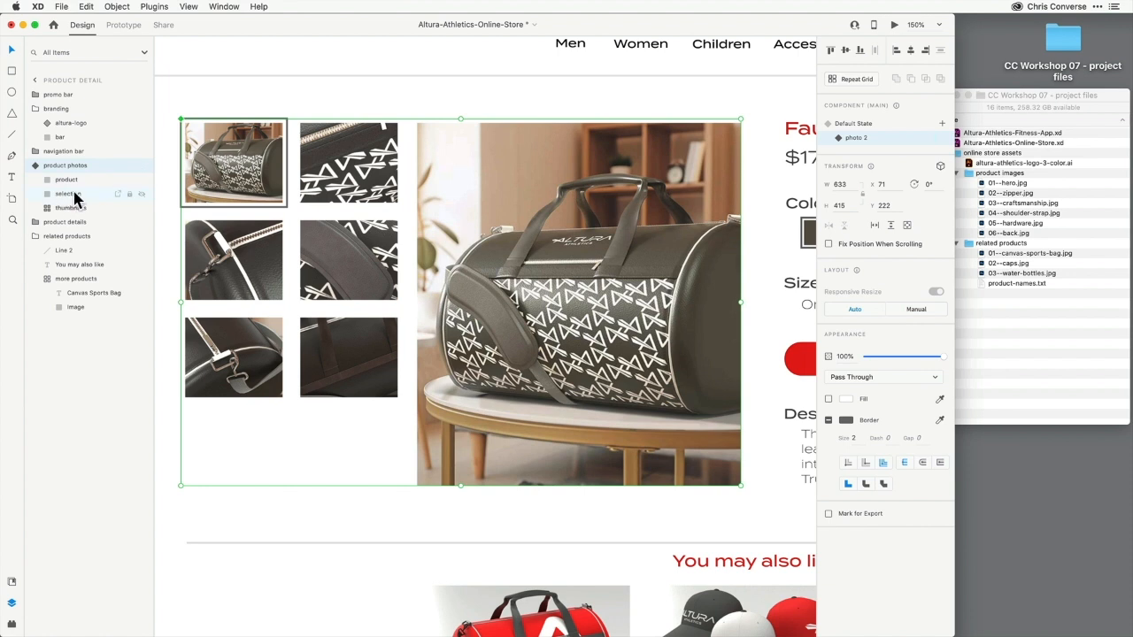
{"action": "left_click", "coordinate": [74, 195]}
{"action": "key", "text": "shift+Right"}
{"action": "key", "text": "shift+Right"}
{"action": "key", "text": "shift+Right"}
{"action": "key", "text": "shift+Right"}
{"action": "key", "text": "shift+Right"}
{"action": "key", "text": "shift+Right"}
{"action": "key", "text": "shift+Right"}
{"action": "key", "text": "shift+Right"}
{"action": "key", "text": "shift+Right"}
{"action": "key", "text": "shift+Right"}
{"action": "key", "text": "shift+Right"}
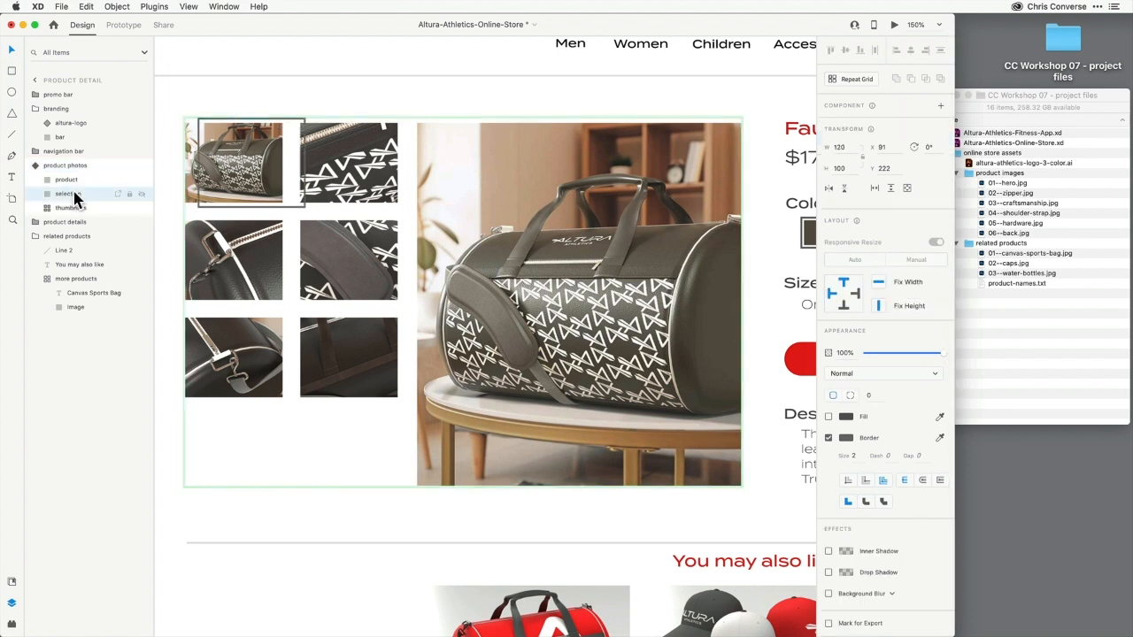
{"action": "key", "text": "shift+Right"}
{"action": "key", "text": "shift+Right"}
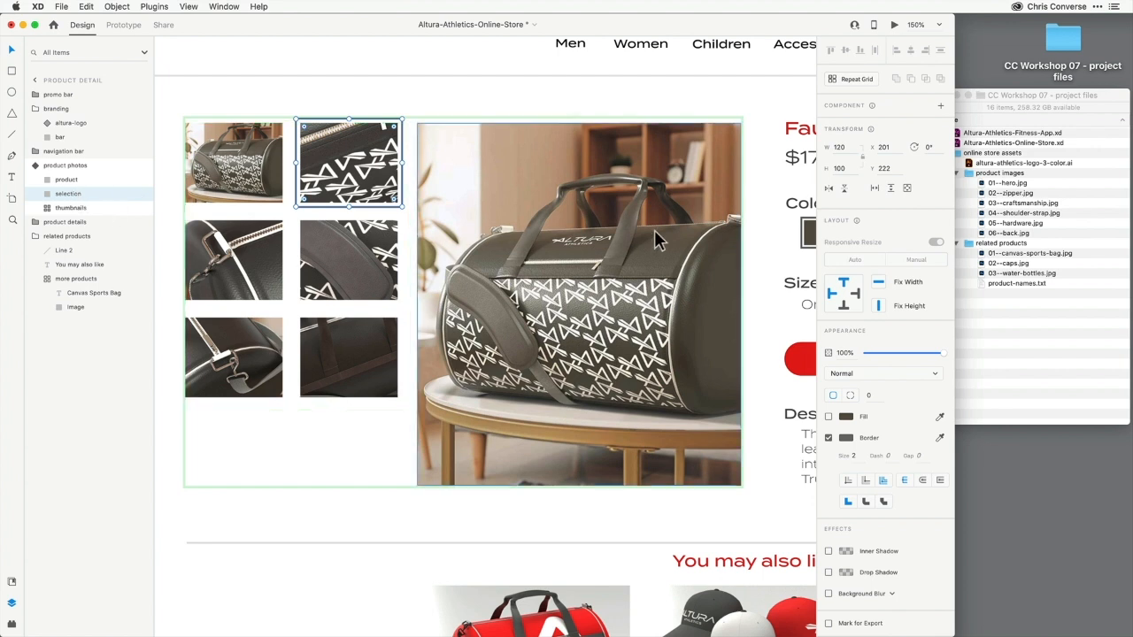
Place 02--zipper.jpg from the product images folder into the main product image
{"action": "left_click", "coordinate": [997, 194]}
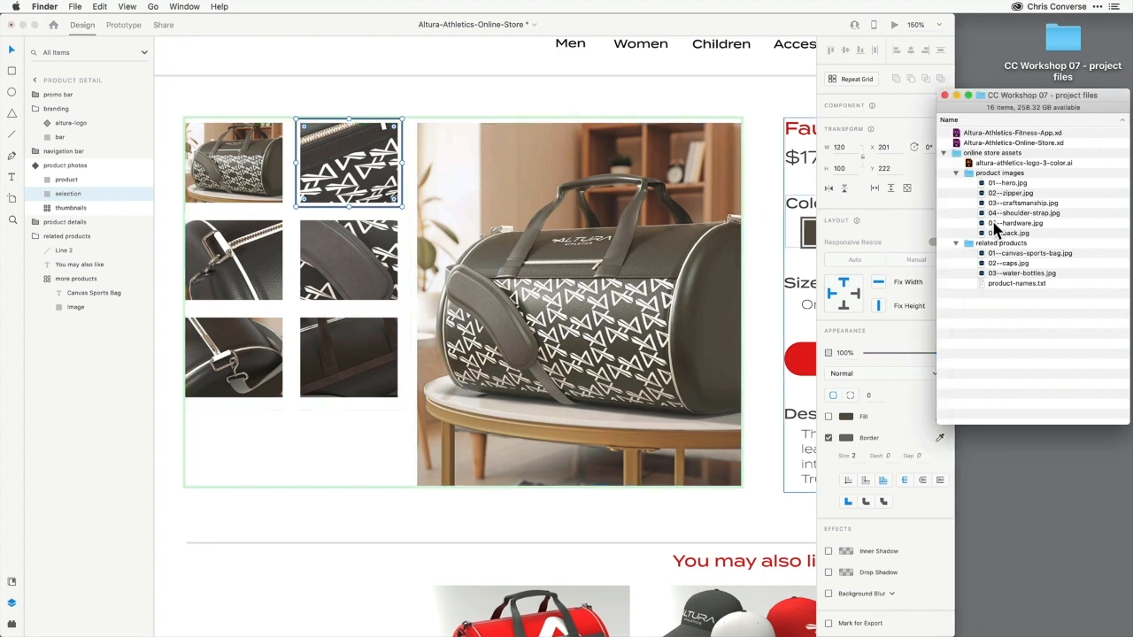
{"action": "left_click", "coordinate": [955, 243]}
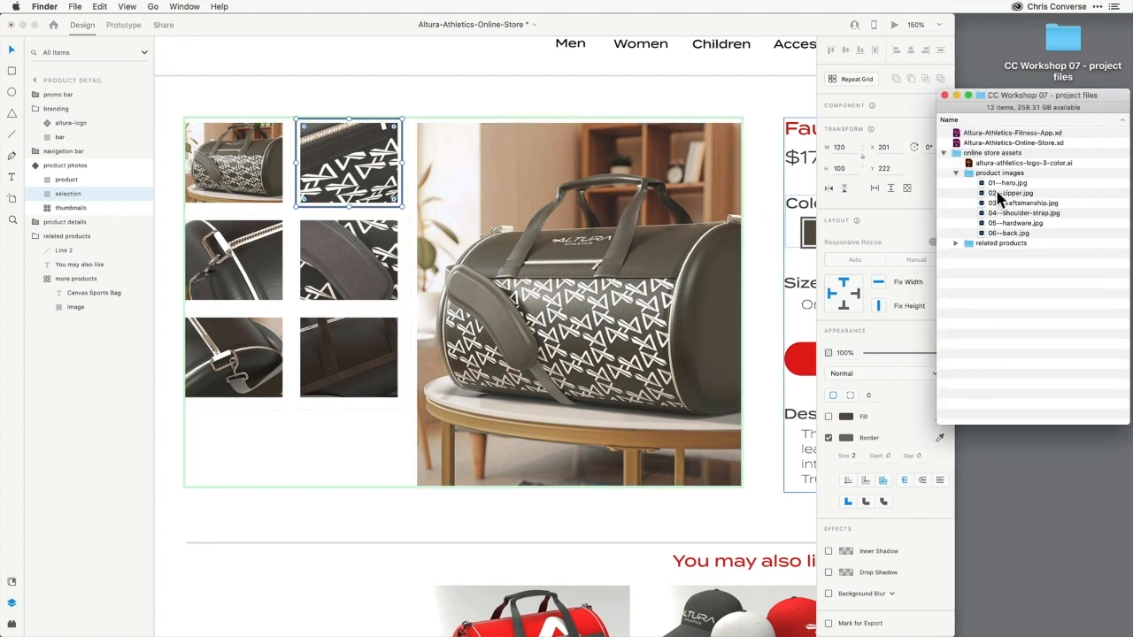
{"action": "left_click_drag", "start_coordinate": [999, 193], "coordinate": [586, 248]}
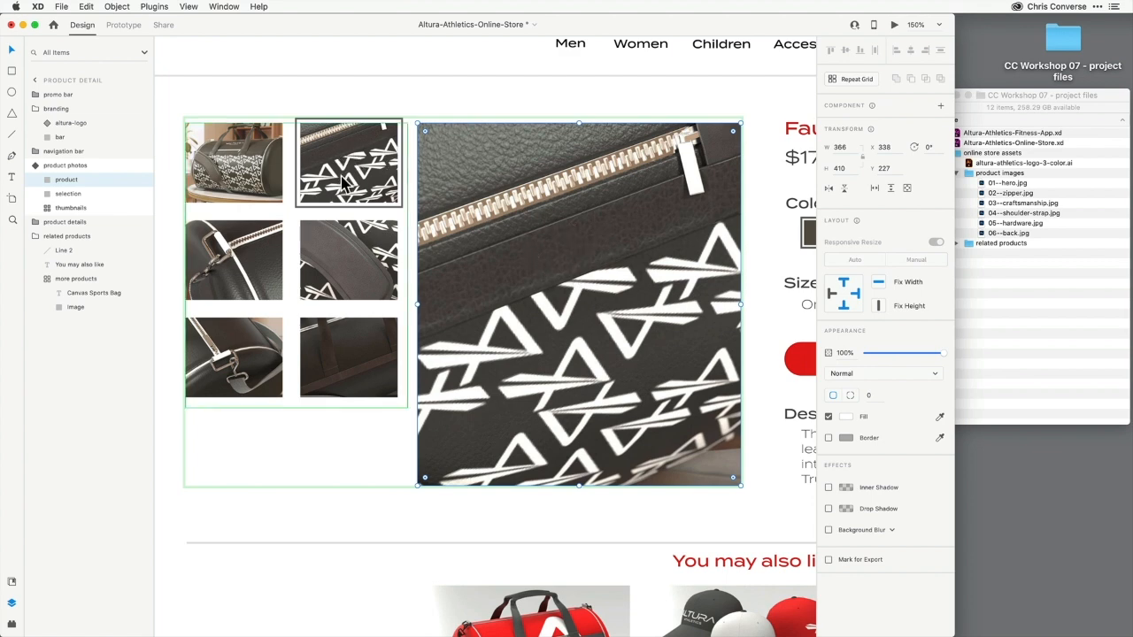
Add a new state named photo 3 and place 03--craftsmanship.jpg into the main product image
{"action": "left_click", "coordinate": [74, 164]}
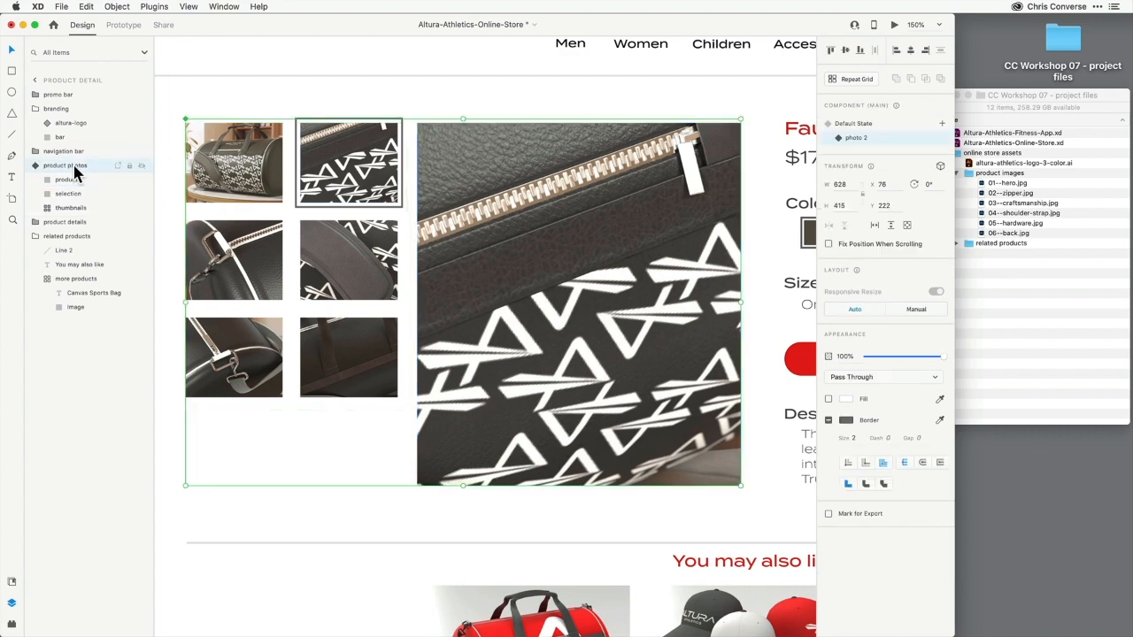
{"action": "left_click", "coordinate": [942, 124]}
{"action": "left_click", "coordinate": [886, 130]}
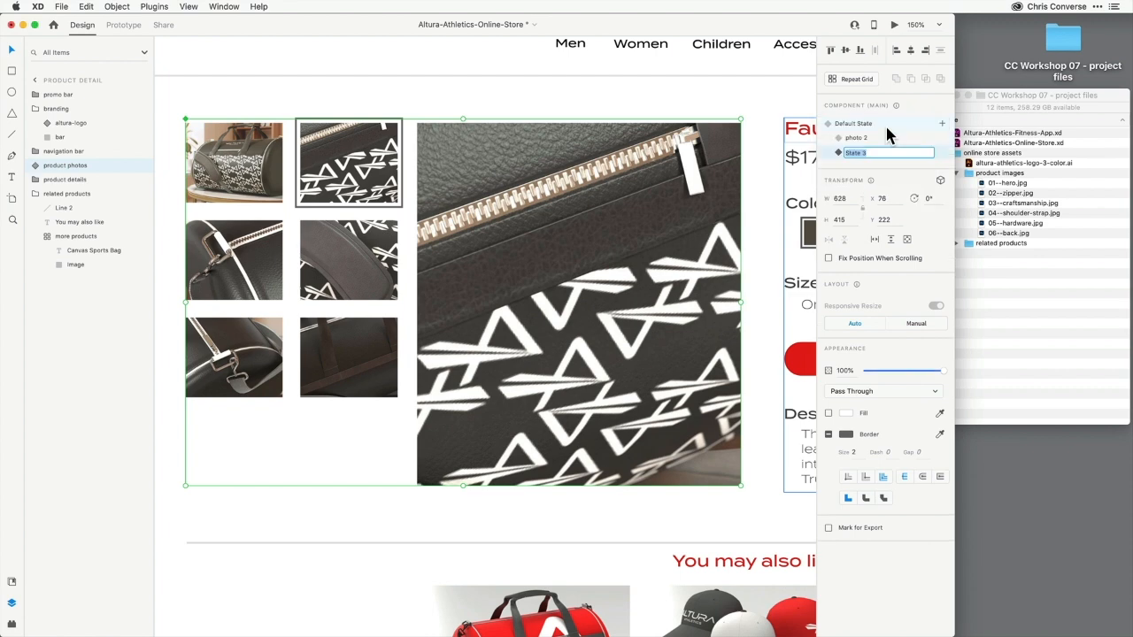
{"action": "type", "text": "photo 3"}
{"action": "key", "text": "Return"}
{"action": "left_click_drag", "start_coordinate": [1020, 203], "coordinate": [645, 211]}
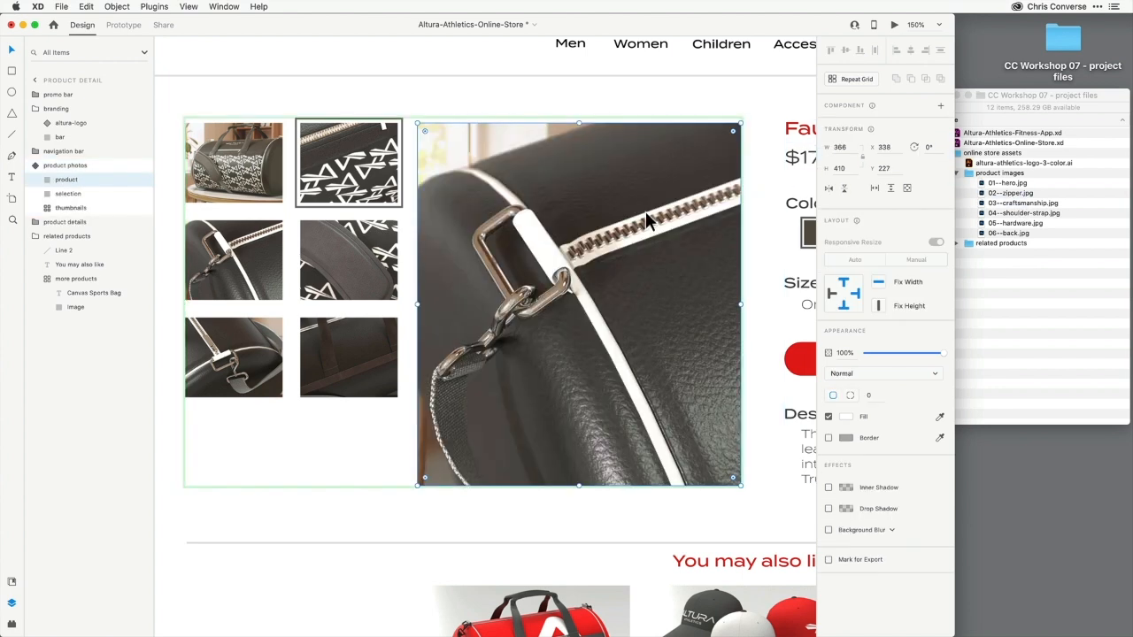
Move the selection frame onto the first thumbnail of the second row
{"action": "left_click", "coordinate": [64, 196]}
{"action": "key", "text": "shift+Left"}
{"action": "key", "text": "shift+Left"}
{"action": "key", "text": "shift+Left"}
{"action": "key", "text": "shift+Left"}
{"action": "key", "text": "shift+Left"}
{"action": "key", "text": "shift+Left"}
{"action": "key", "text": "shift+Left"}
{"action": "key", "text": "shift+Left"}
{"action": "key", "text": "shift+Down"}
{"action": "key", "text": "shift+Down"}
{"action": "key", "text": "shift+Down"}
{"action": "key", "text": "shift+Down"}
{"action": "key", "text": "shift+Down"}
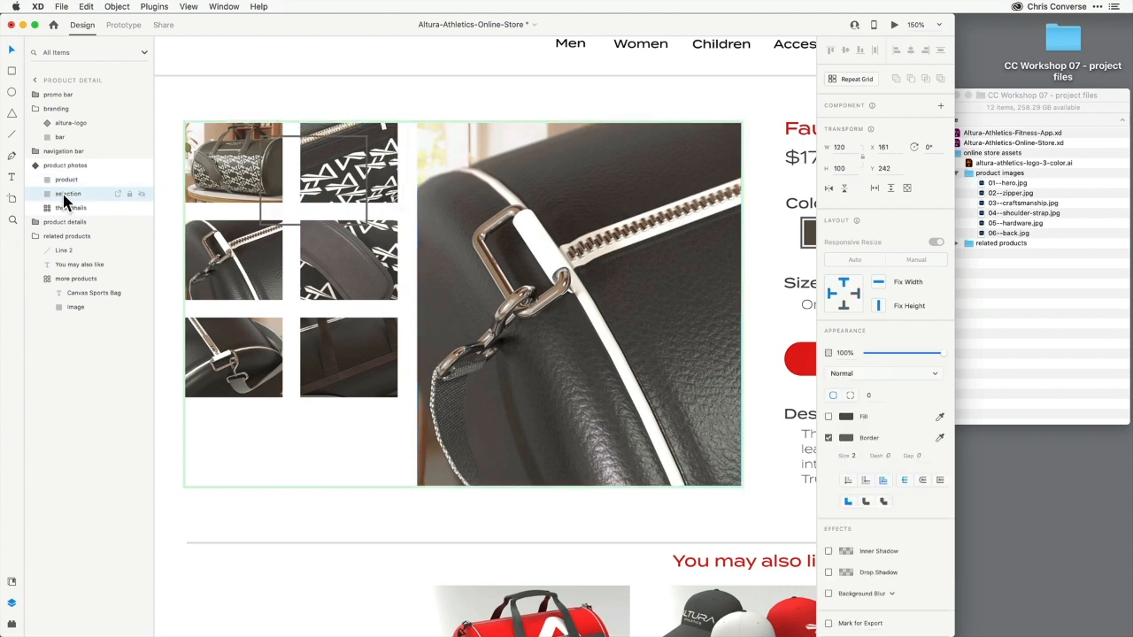
{"action": "key", "text": "shift+Left"}
{"action": "key", "text": "shift+Left"}
{"action": "key", "text": "shift+Left"}
{"action": "key", "text": "shift+Left"}
{"action": "key", "text": "shift+Left"}
{"action": "key", "text": "shift+Down"}
{"action": "key", "text": "shift+Down"}
{"action": "key", "text": "shift+Down"}
{"action": "key", "text": "shift+Down"}
{"action": "key", "text": "shift+Down"}
{"action": "key", "text": "shift+Down"}
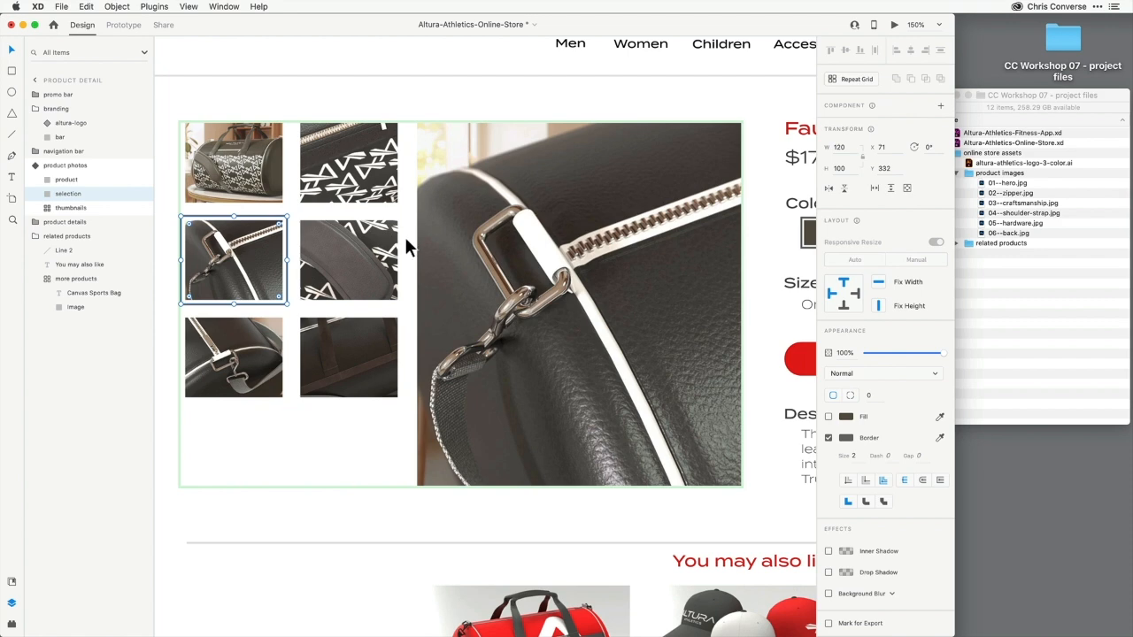
Switch between the default, photo 2 and photo 3 states to compare them
{"action": "left_click", "coordinate": [60, 166]}
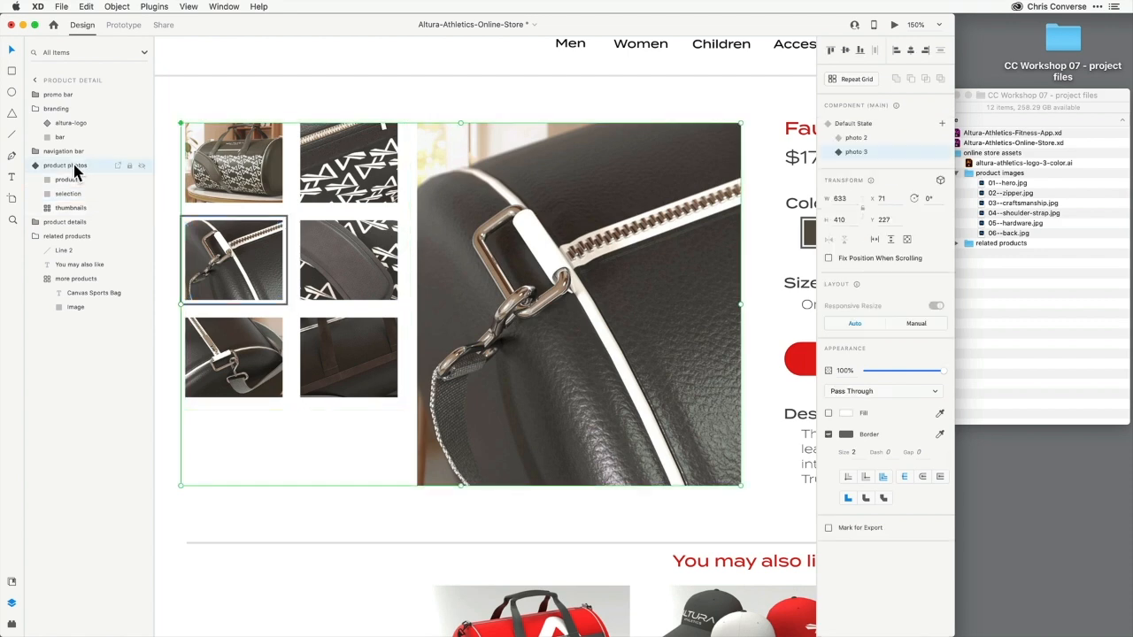
{"action": "left_click", "coordinate": [857, 139]}
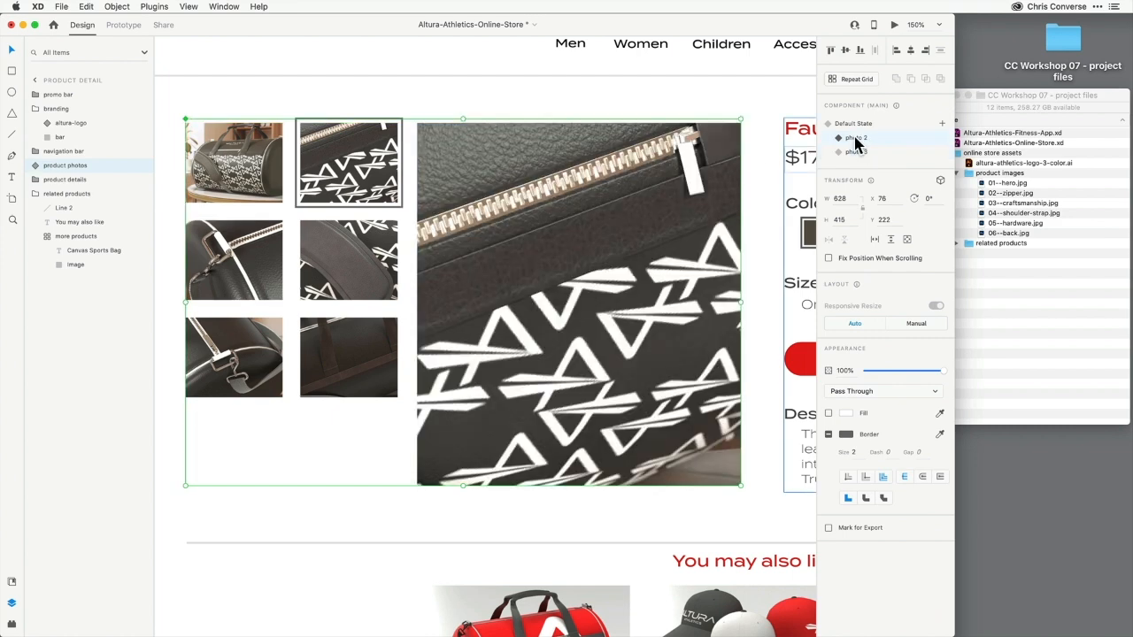
{"action": "left_click", "coordinate": [852, 126]}
{"action": "left_click", "coordinate": [855, 138]}
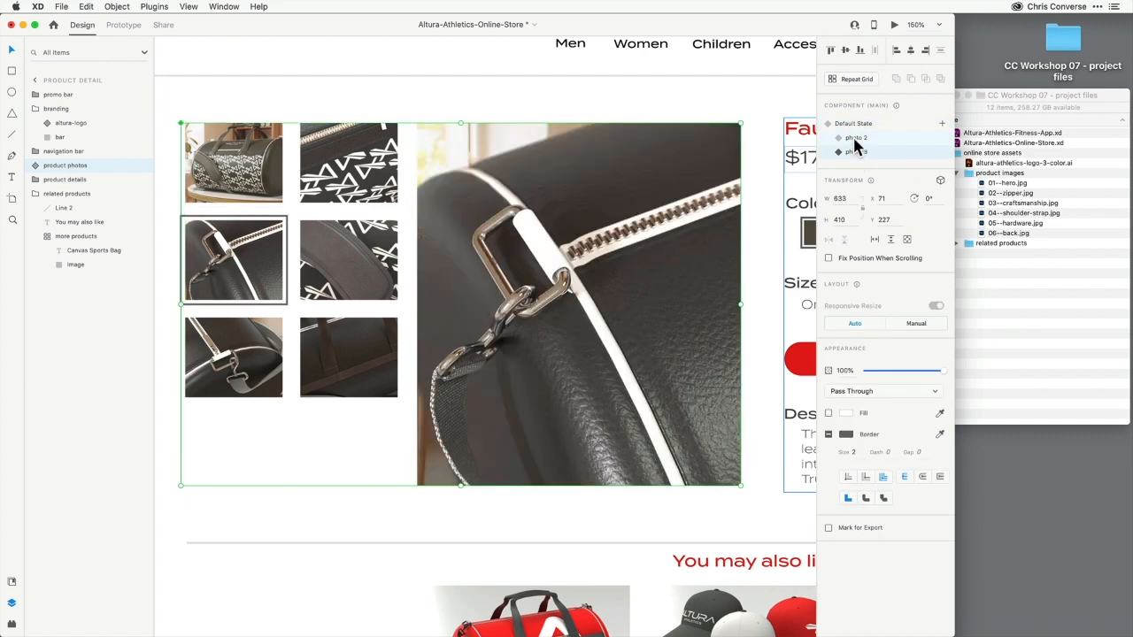
{"action": "left_click", "coordinate": [853, 125]}
{"action": "left_click", "coordinate": [857, 139]}
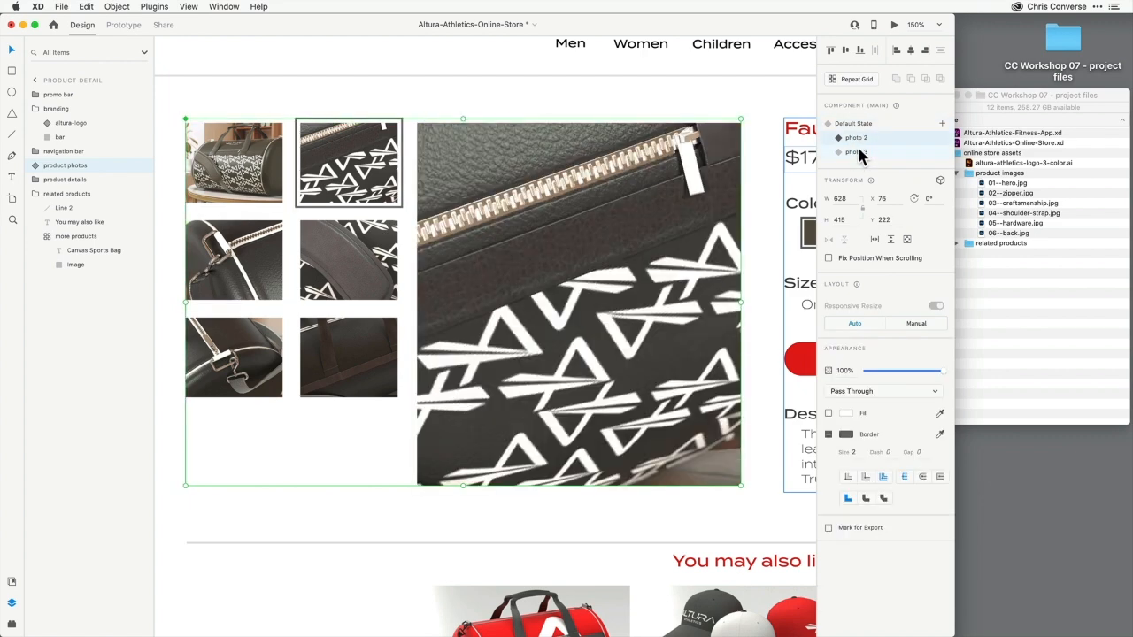
{"action": "left_click", "coordinate": [855, 153]}
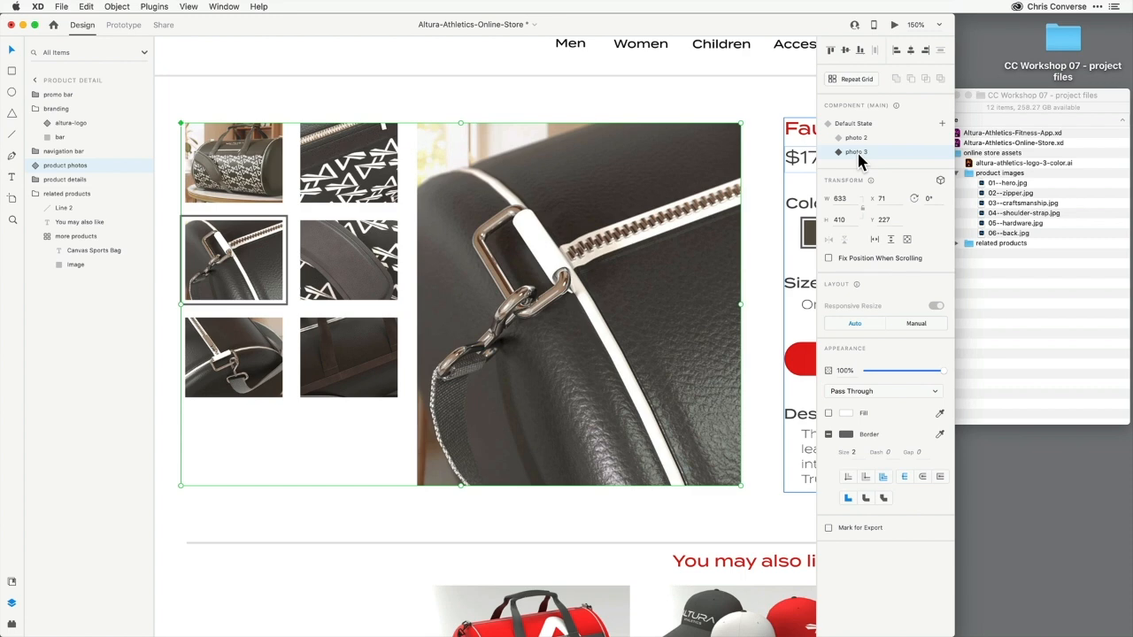
Add a new state named photo 4 and place 04--shoulder-strap.jpg into the main product image
{"action": "left_click", "coordinate": [942, 124]}
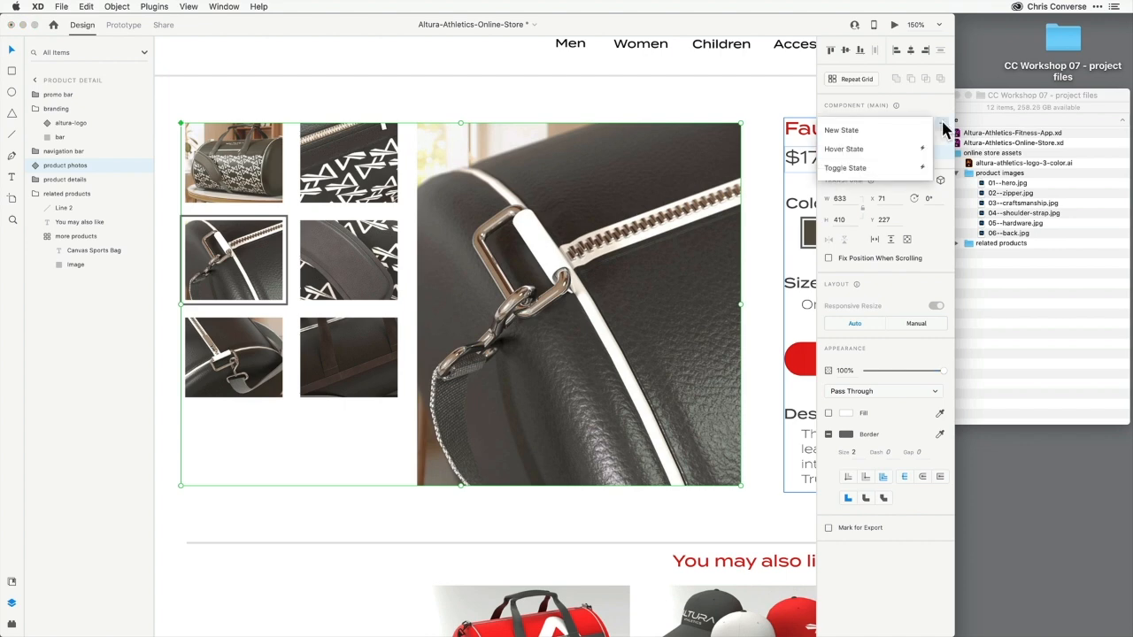
{"action": "left_click", "coordinate": [883, 131]}
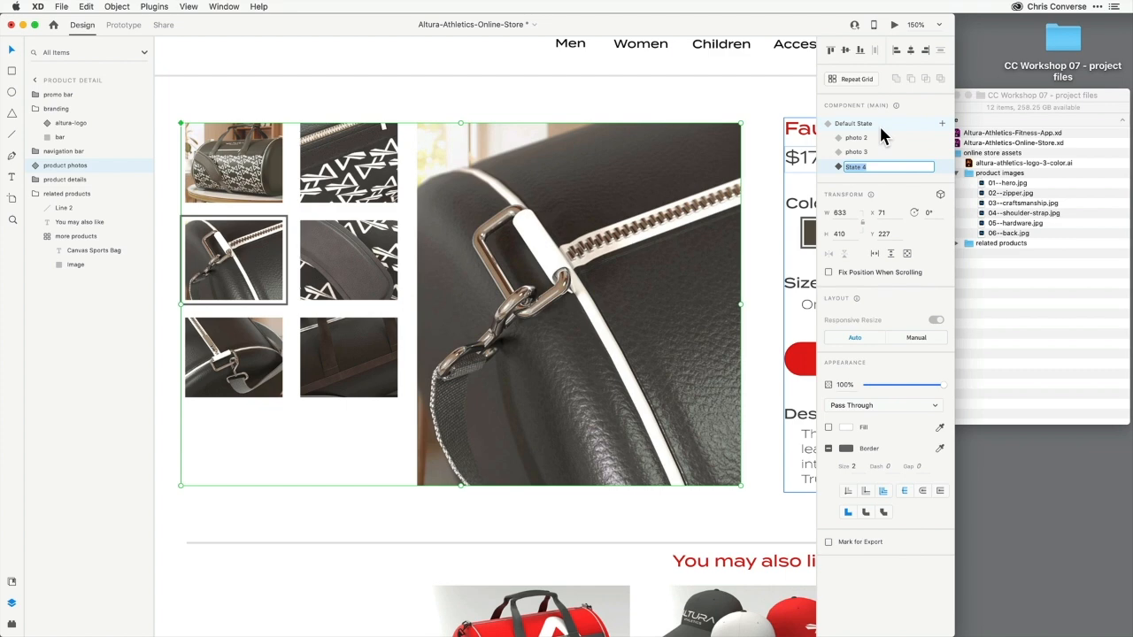
{"action": "type", "text": "photo 4"}
{"action": "key", "text": "Return"}
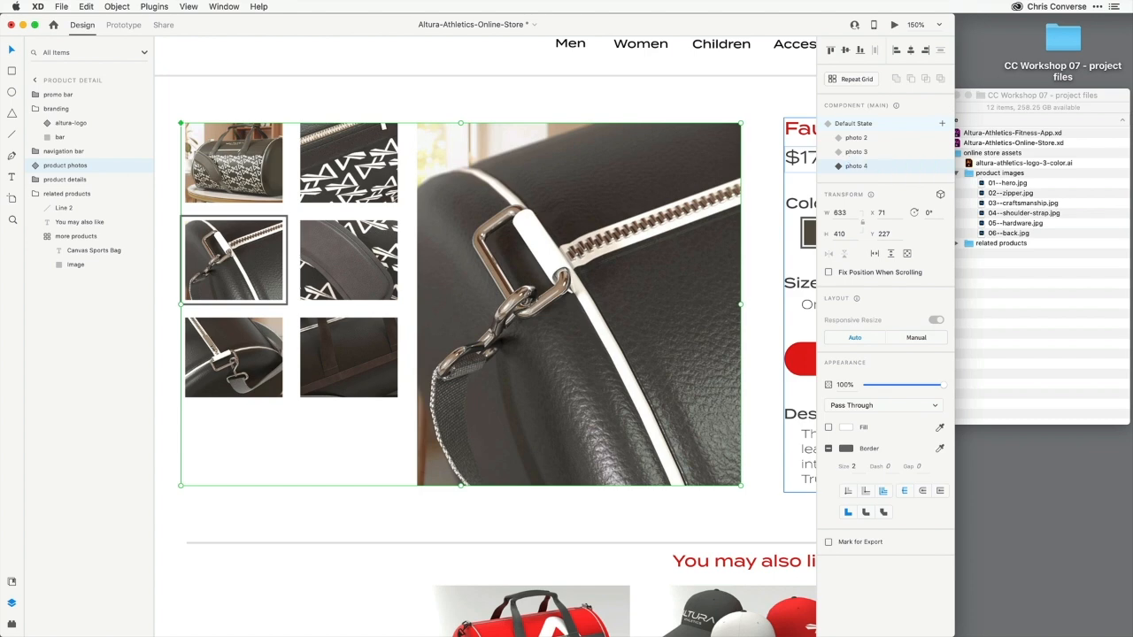
{"action": "left_click_drag", "start_coordinate": [1009, 213], "coordinate": [590, 217]}
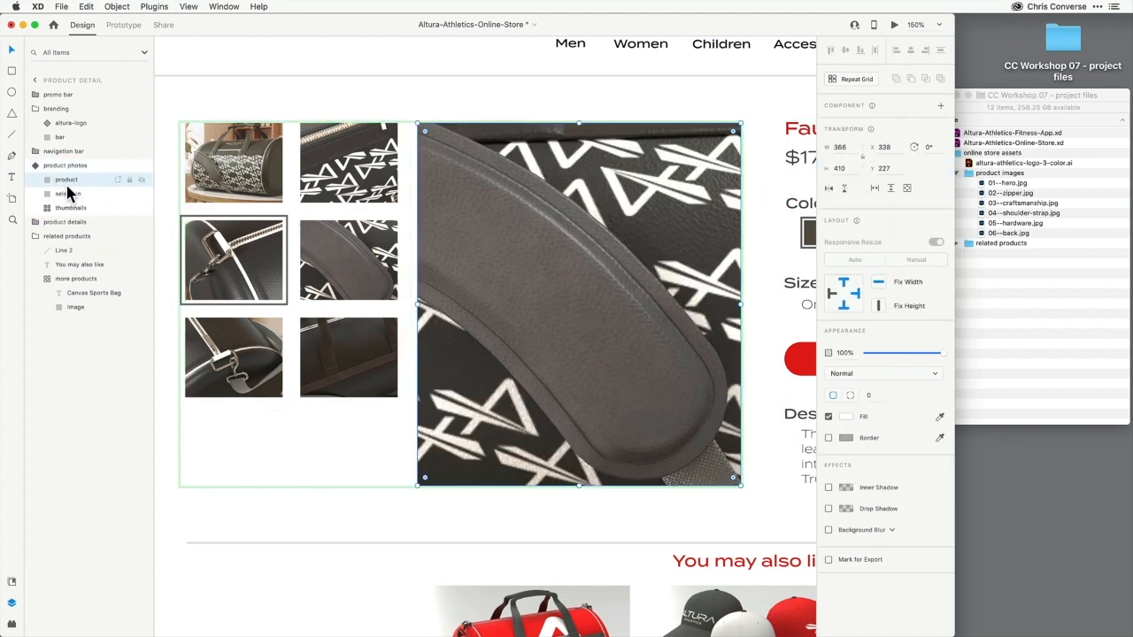
Move the selection frame onto the second thumbnail of the second row
{"action": "left_click", "coordinate": [62, 196]}
{"action": "key", "text": "shift+Right"}
{"action": "key", "text": "shift+Right"}
{"action": "key", "text": "shift+Right"}
{"action": "key", "text": "shift+Right"}
{"action": "key", "text": "shift+Right"}
{"action": "key", "text": "shift+Right"}
{"action": "key", "text": "shift+Right"}
{"action": "key", "text": "shift+Right"}
{"action": "key", "text": "shift+Right"}
{"action": "key", "text": "shift+Right"}
{"action": "key", "text": "shift+Right"}
{"action": "key", "text": "shift+Right"}
{"action": "key", "text": "shift+Right"}
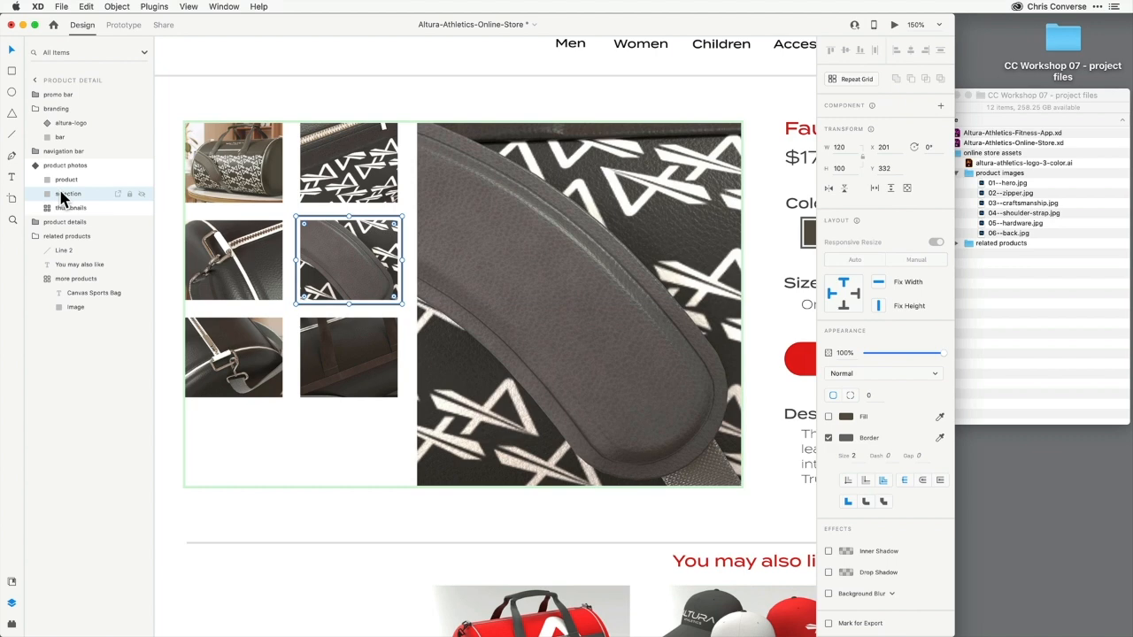
In the photo 5 state, move the selection frame onto the first thumbnail of the third row
{"action": "left_click", "coordinate": [82, 164]}
{"action": "left_click", "coordinate": [76, 193]}
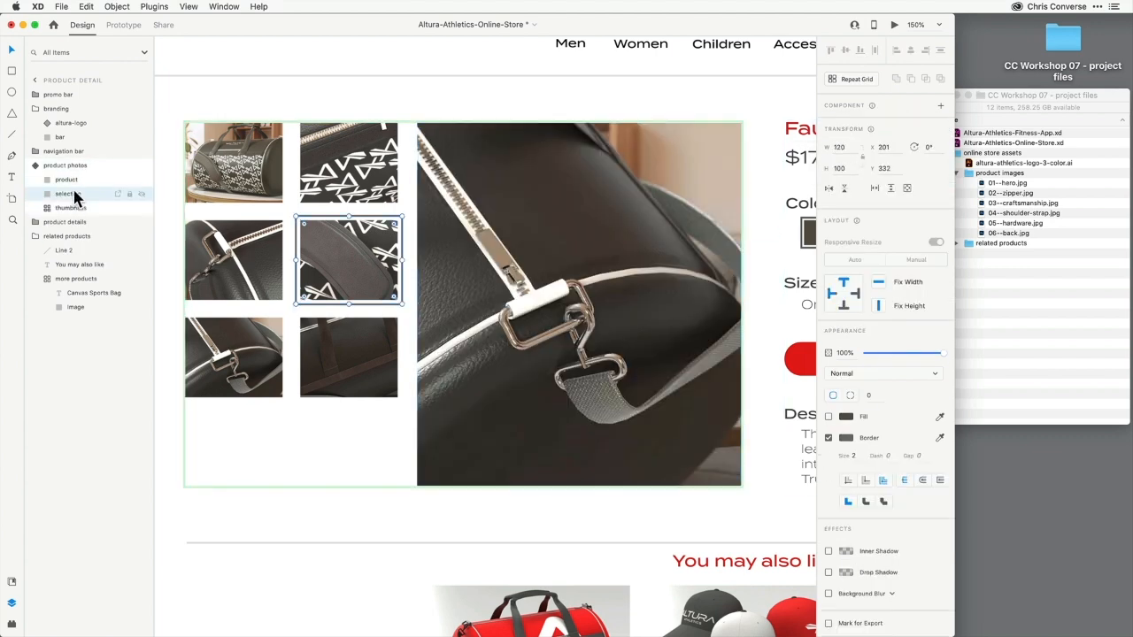
{"action": "key", "text": "shift+Down"}
{"action": "key", "text": "shift+Down"}
{"action": "key", "text": "shift+Down"}
{"action": "key", "text": "shift+Down"}
{"action": "key", "text": "shift+Down"}
{"action": "key", "text": "shift+Down"}
{"action": "key", "text": "shift+Down"}
{"action": "key", "text": "shift+Down"}
{"action": "key", "text": "shift+Down"}
{"action": "key", "text": "shift+Down"}
{"action": "key", "text": "shift+Down"}
{"action": "key", "text": "shift+Left"}
{"action": "key", "text": "shift+Left"}
{"action": "key", "text": "shift+Left"}
{"action": "key", "text": "shift+Left"}
{"action": "key", "text": "shift+Left"}
{"action": "key", "text": "shift+Left"}
{"action": "key", "text": "shift+Left"}
{"action": "key", "text": "shift+Left"}
{"action": "key", "text": "shift+Left"}
{"action": "key", "text": "shift+Left"}
{"action": "key", "text": "shift+Left"}
{"action": "key", "text": "shift+Left"}
{"action": "key", "text": "shift+Left"}
Add a new state named photo 6 and place 06--back.jpg into the main product image
{"action": "left_click", "coordinate": [74, 165]}
{"action": "left_click", "coordinate": [942, 123]}
{"action": "left_click", "coordinate": [885, 131]}
{"action": "type", "text": "photo 6"}
{"action": "key", "text": "Return"}
{"action": "left_click_drag", "start_coordinate": [1007, 234], "coordinate": [629, 236]}
Move the selection frame onto the second thumbnail of the third row
{"action": "left_click", "coordinate": [68, 195]}
{"action": "key", "text": "shift+Right"}
{"action": "key", "text": "shift+Right"}
{"action": "key", "text": "shift+Right"}
{"action": "key", "text": "shift+Right"}
{"action": "key", "text": "shift+Right"}
{"action": "key", "text": "shift+Right"}
{"action": "key", "text": "shift+Right"}
{"action": "key", "text": "shift+Right"}
{"action": "key", "text": "shift+Right"}
{"action": "key", "text": "shift+Right"}
{"action": "key", "text": "shift+Right"}
{"action": "key", "text": "shift+Right"}
{"action": "key", "text": "shift+Right"}
{"action": "left_click", "coordinate": [61, 165]}
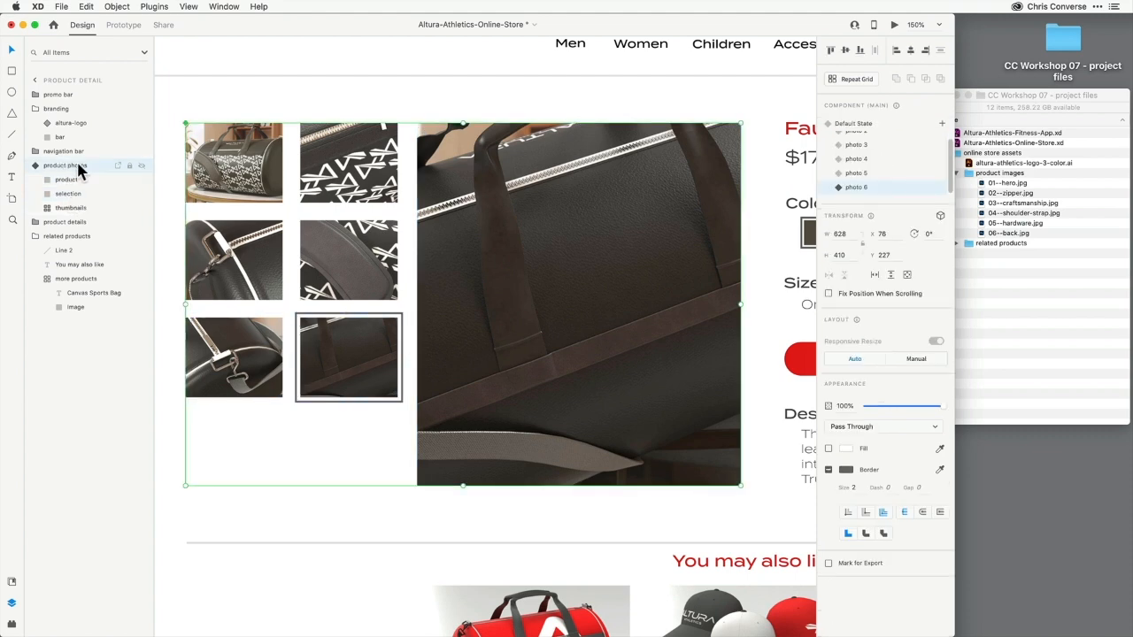
Step back through the component's states from photo 5 to the default state to review them
{"action": "left_click", "coordinate": [856, 173]}
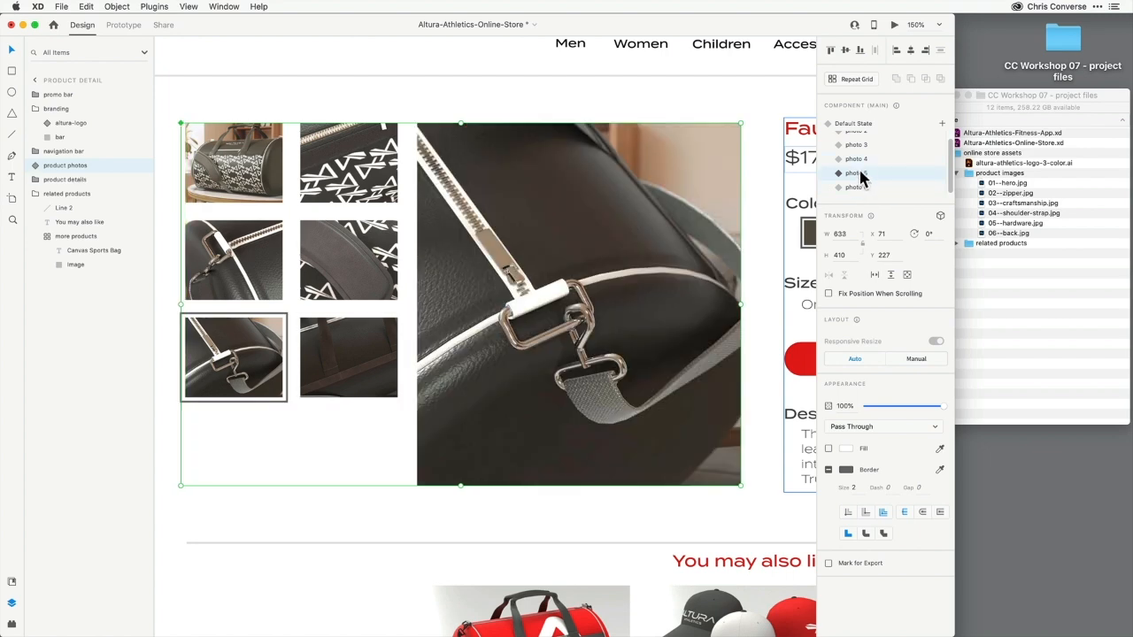
{"action": "left_click", "coordinate": [857, 160]}
{"action": "left_click", "coordinate": [856, 146]}
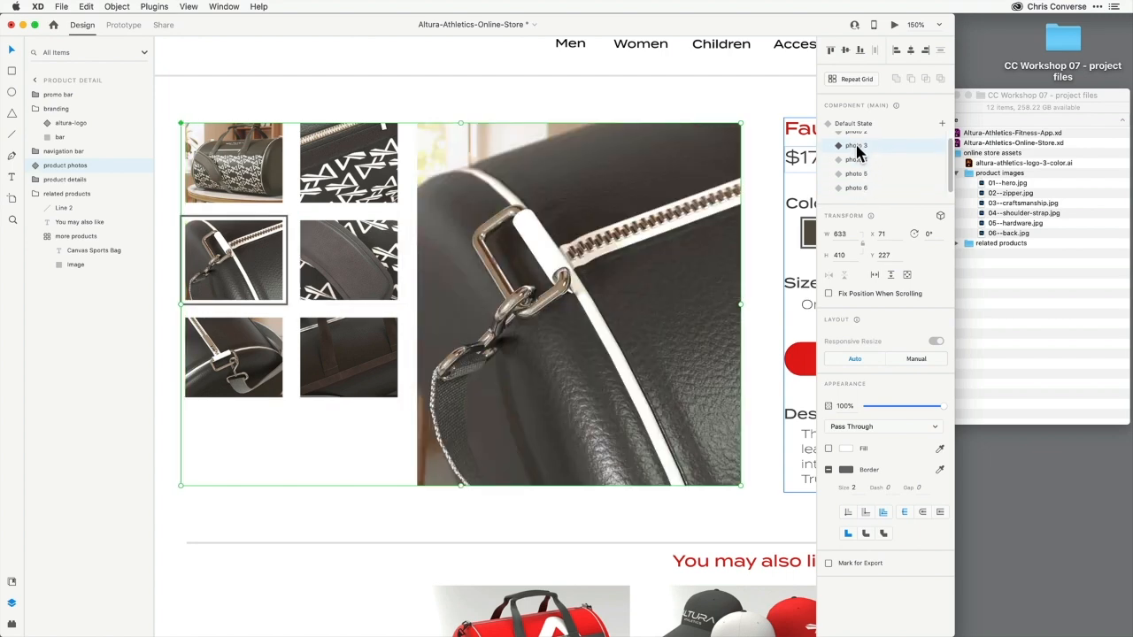
{"action": "scroll", "coordinate": [856, 150], "scroll_direction": "up", "scroll_amount": 1}
{"action": "left_click", "coordinate": [857, 137]}
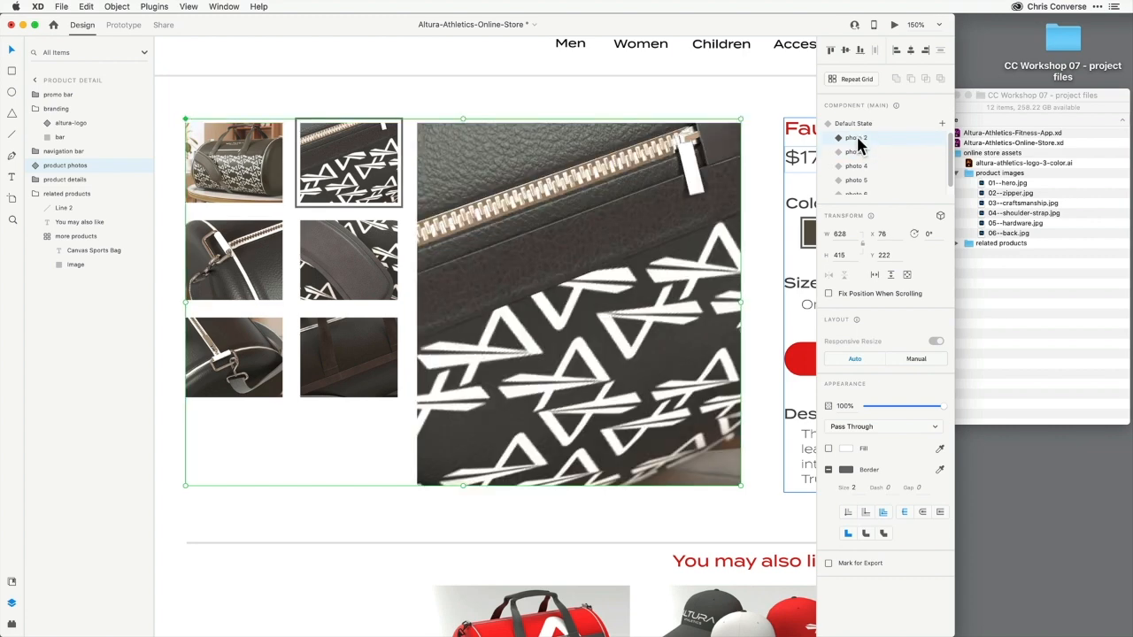
{"action": "left_click", "coordinate": [854, 124]}
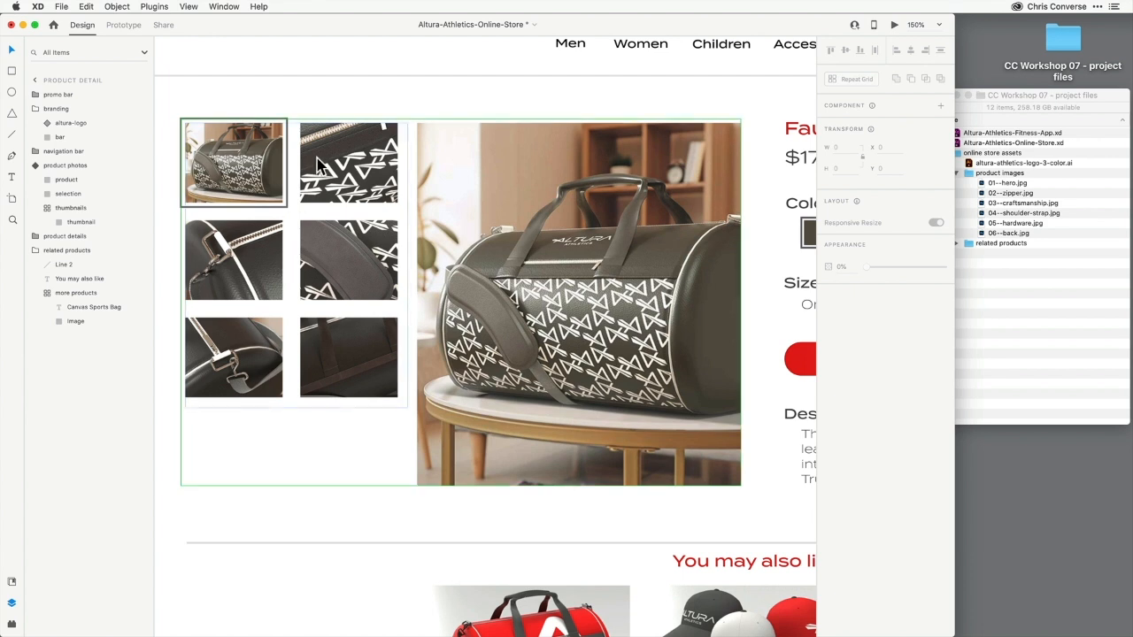
In the default state, link the second thumbnail to the photo 2 state with a Tap trigger and Auto-Animate
{"action": "left_click", "coordinate": [69, 165]}
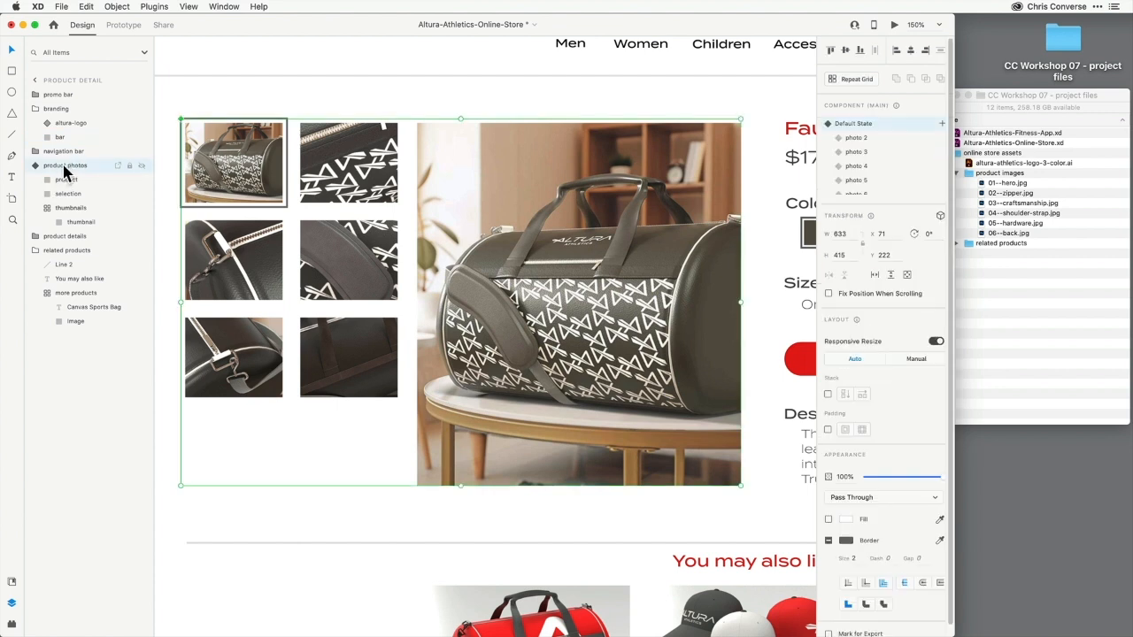
{"action": "left_click", "coordinate": [123, 25]}
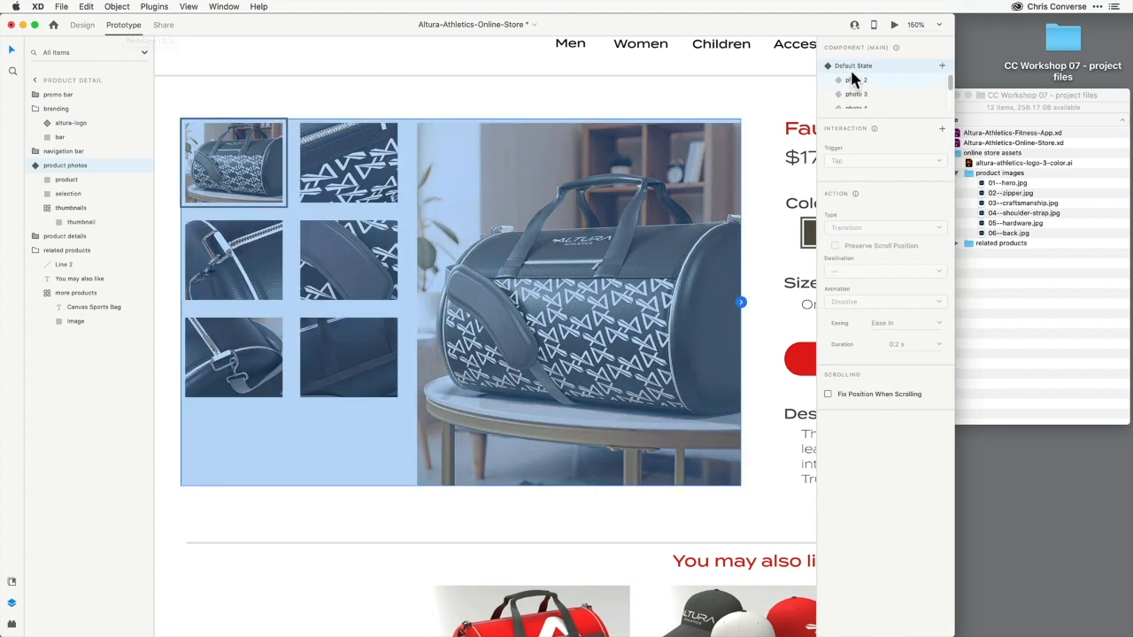
{"action": "double_click", "coordinate": [370, 162]}
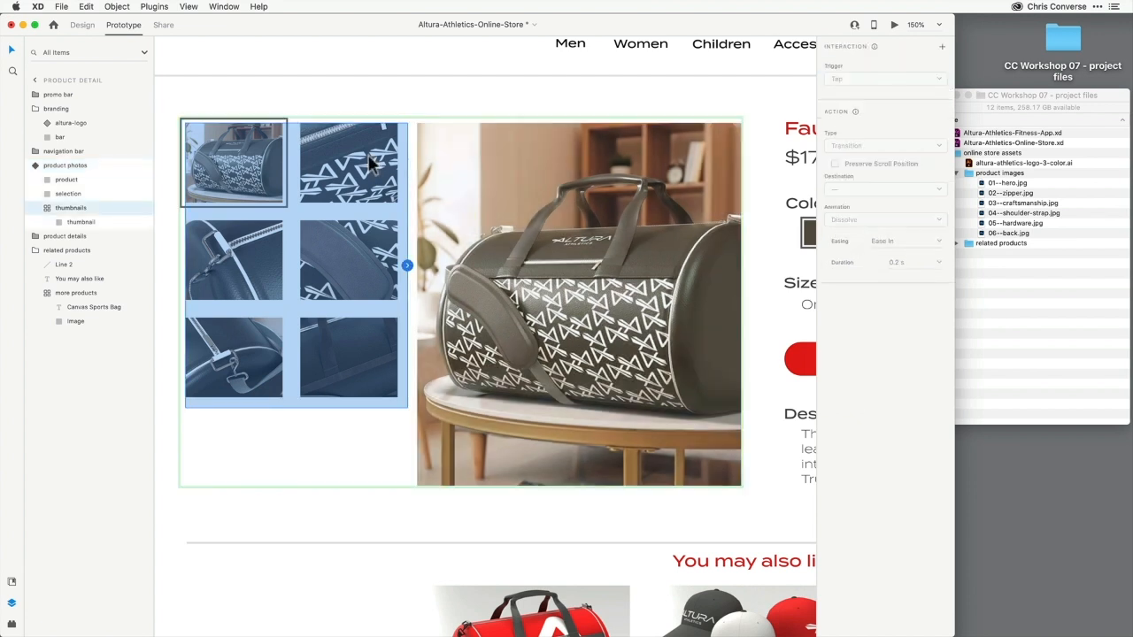
{"action": "double_click", "coordinate": [370, 162]}
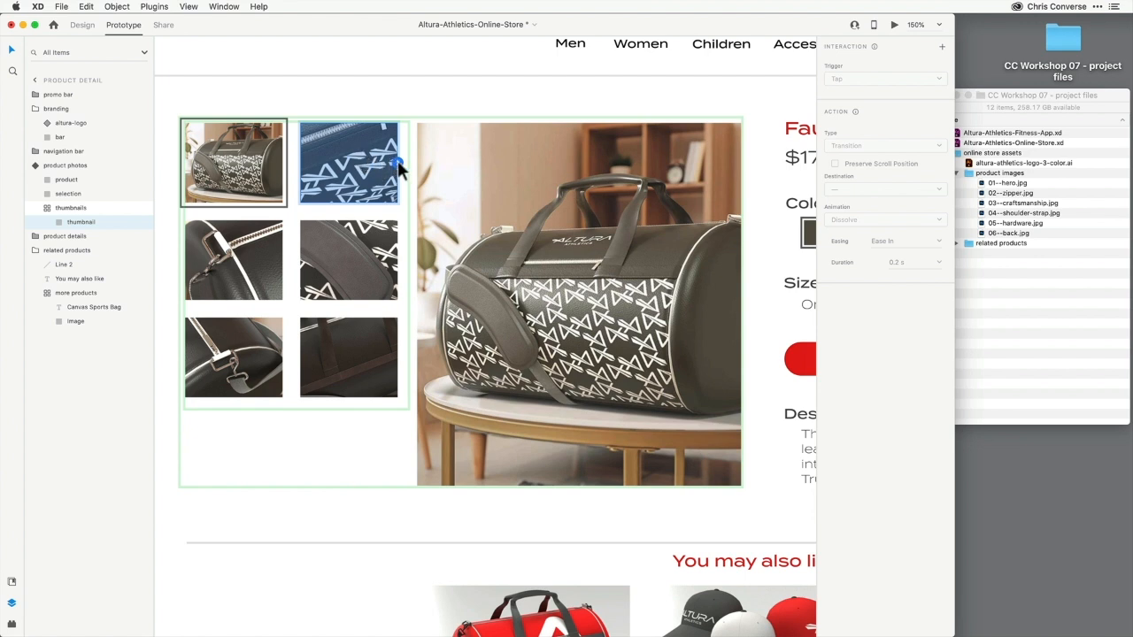
{"action": "left_click", "coordinate": [399, 164]}
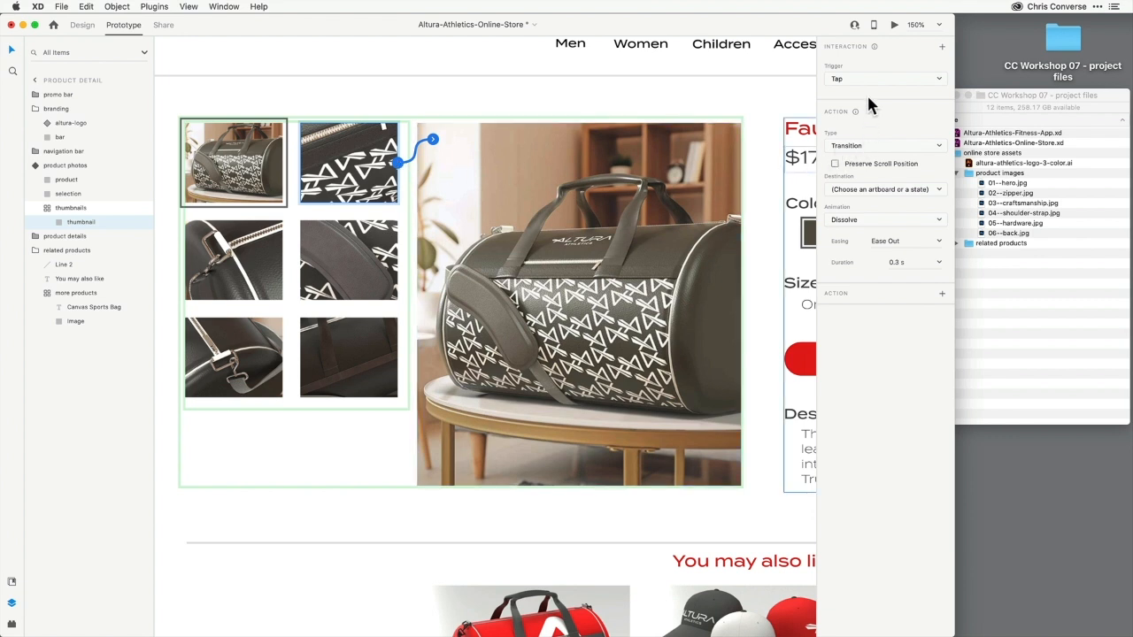
{"action": "left_click", "coordinate": [850, 77]}
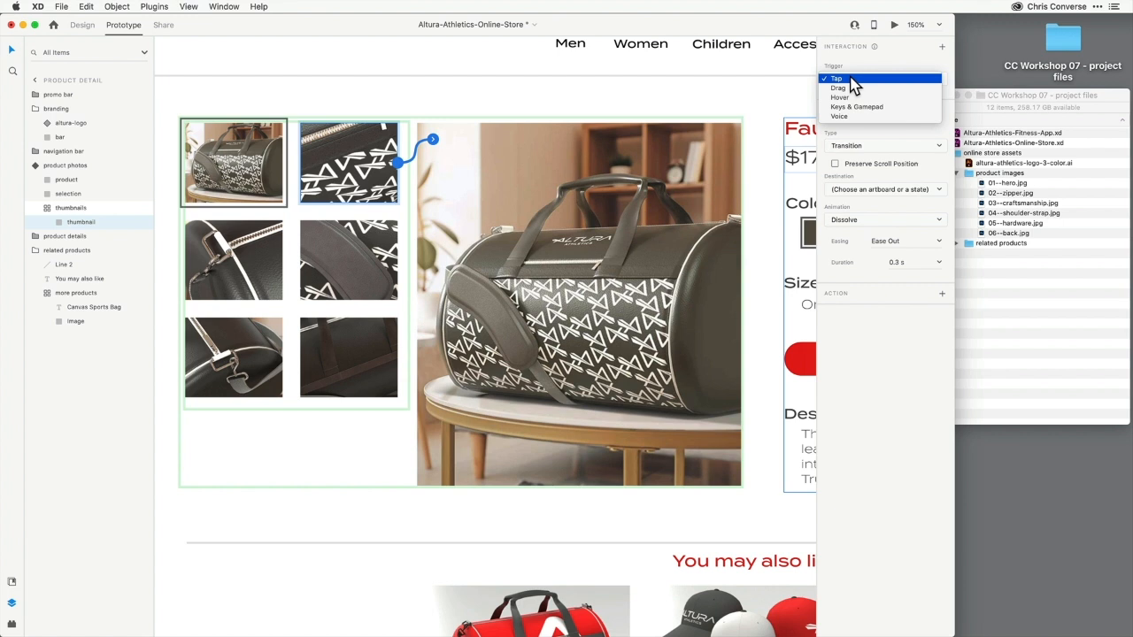
{"action": "left_click", "coordinate": [852, 79]}
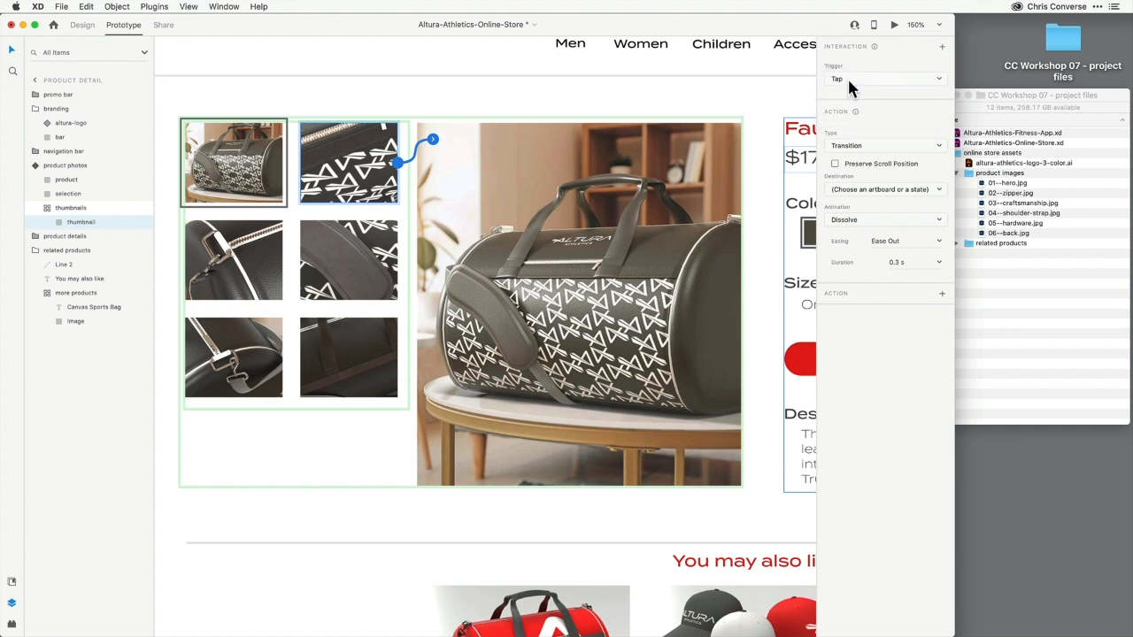
{"action": "left_click", "coordinate": [863, 146]}
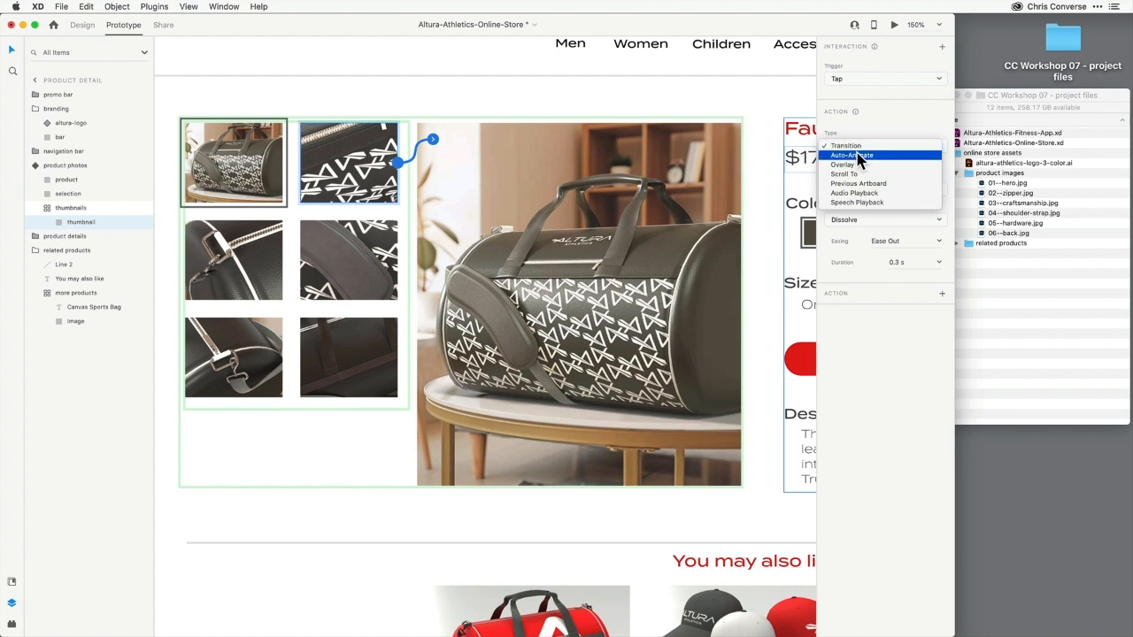
{"action": "left_click", "coordinate": [857, 156]}
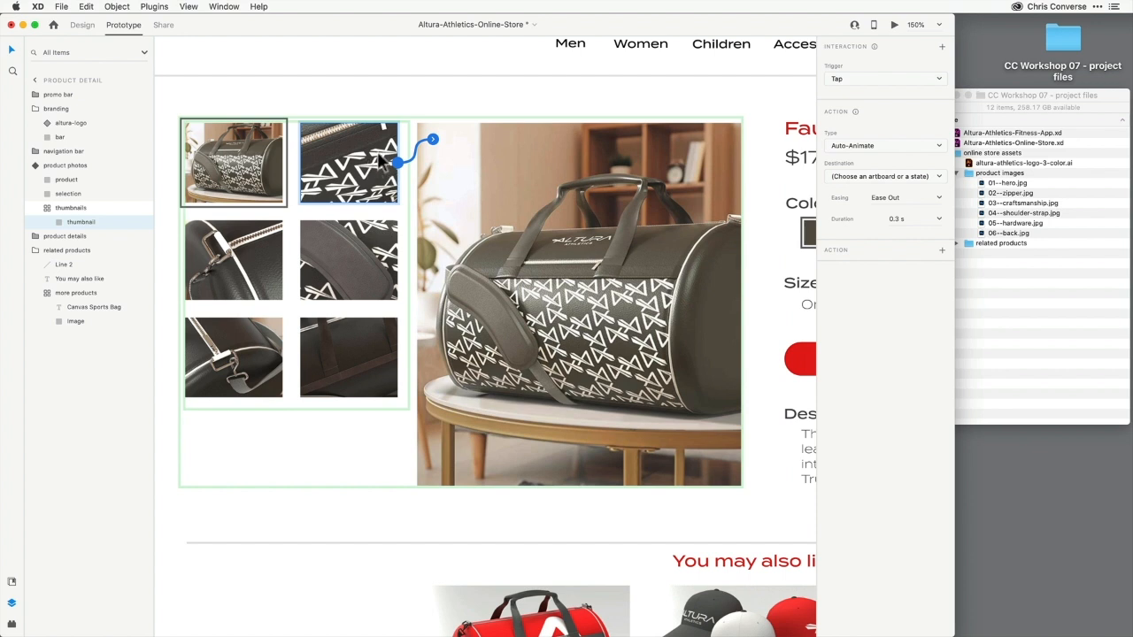
{"action": "left_click", "coordinate": [868, 179]}
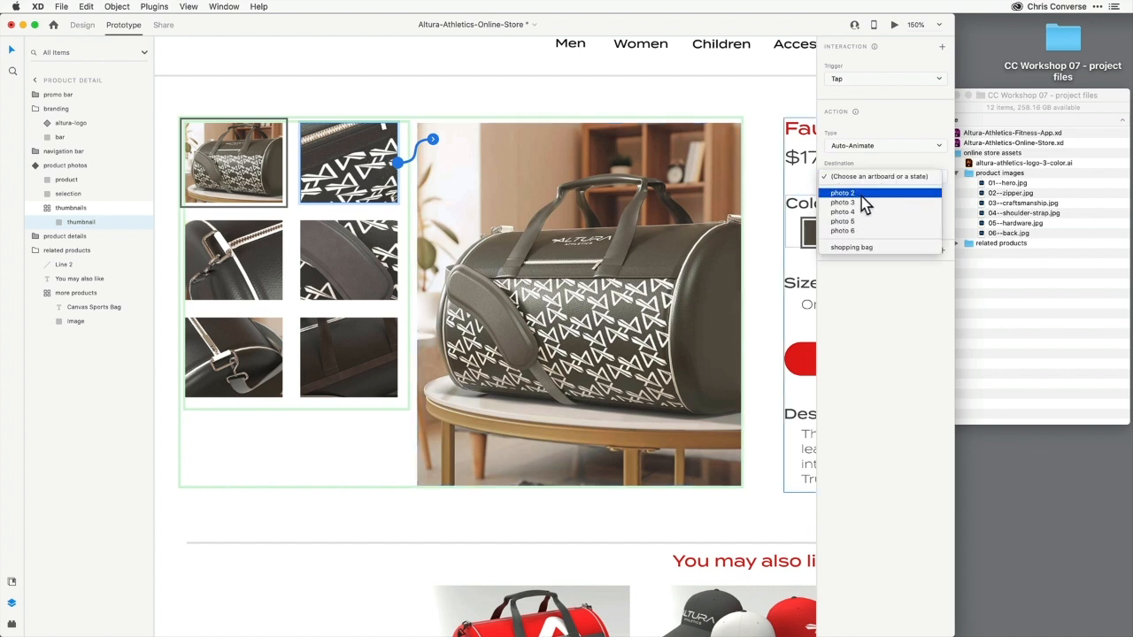
{"action": "left_click", "coordinate": [858, 193]}
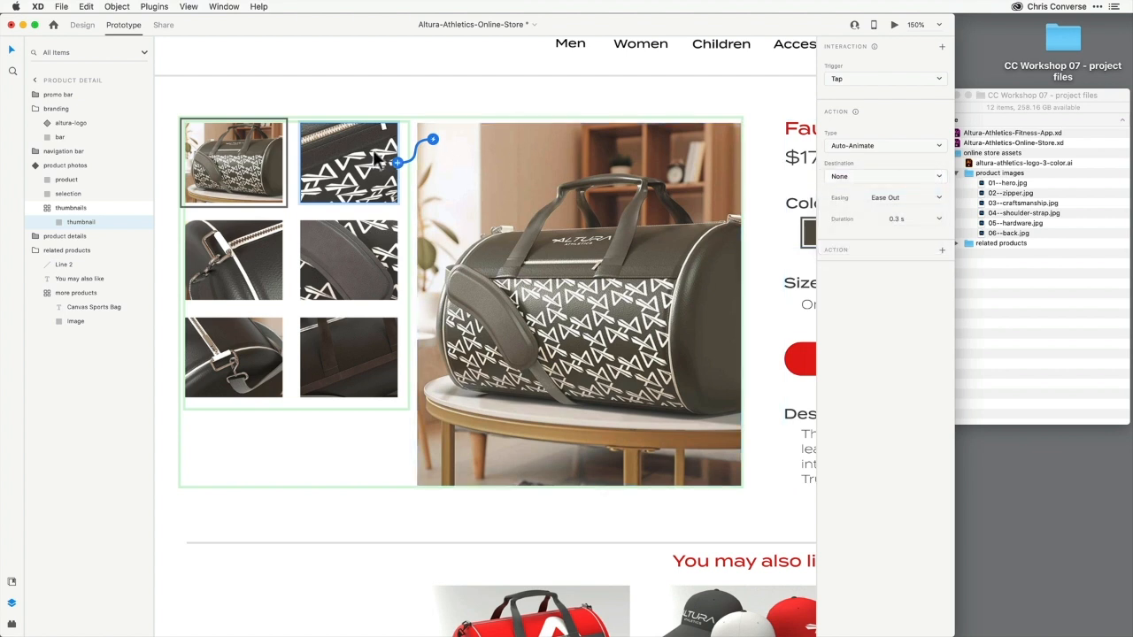
{"action": "left_click", "coordinate": [845, 177]}
{"action": "left_click", "coordinate": [860, 193]}
{"action": "left_click", "coordinate": [912, 219]}
{"action": "key", "text": "BackSpace"}
Link the second-row thumbnails to the photo 3 and photo 4 states
{"action": "left_click", "coordinate": [255, 242]}
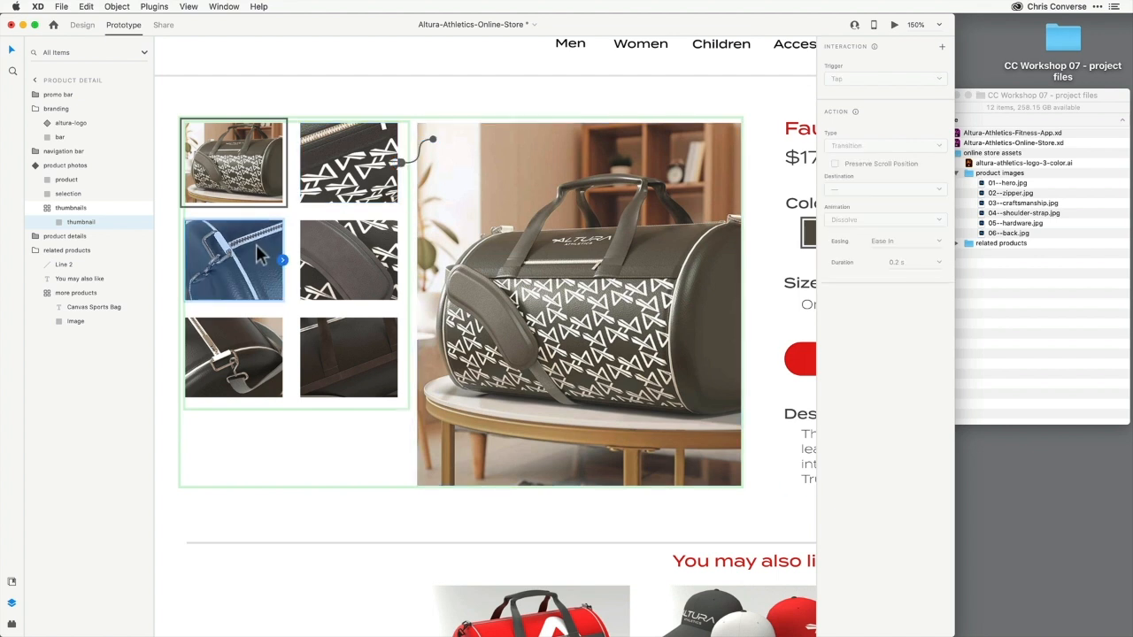
{"action": "left_click", "coordinate": [282, 261]}
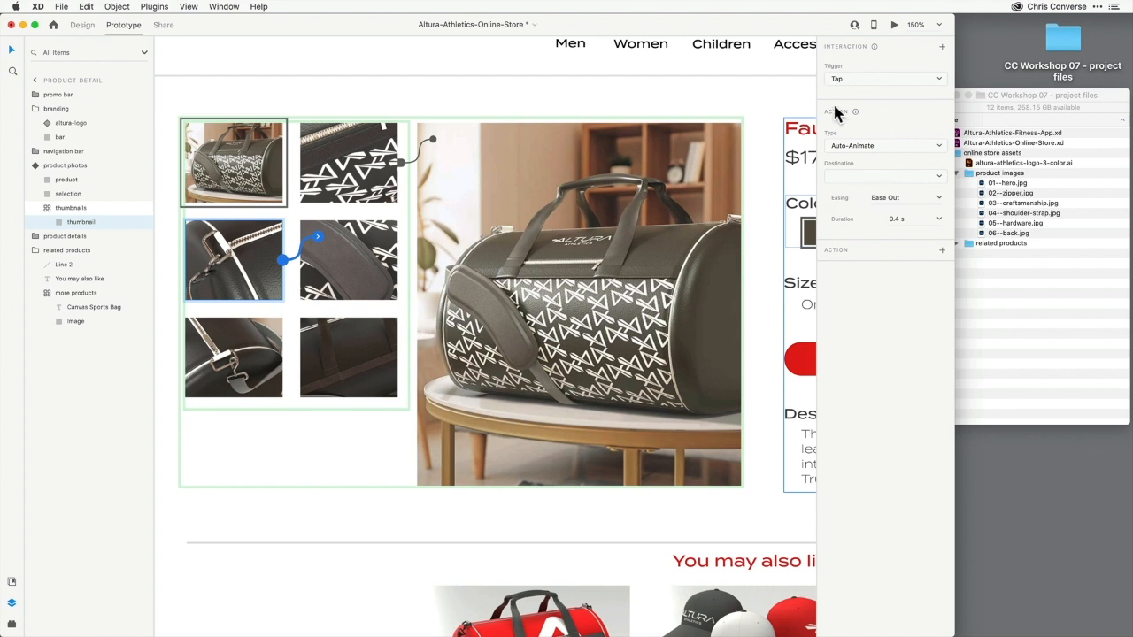
{"action": "left_click", "coordinate": [865, 174]}
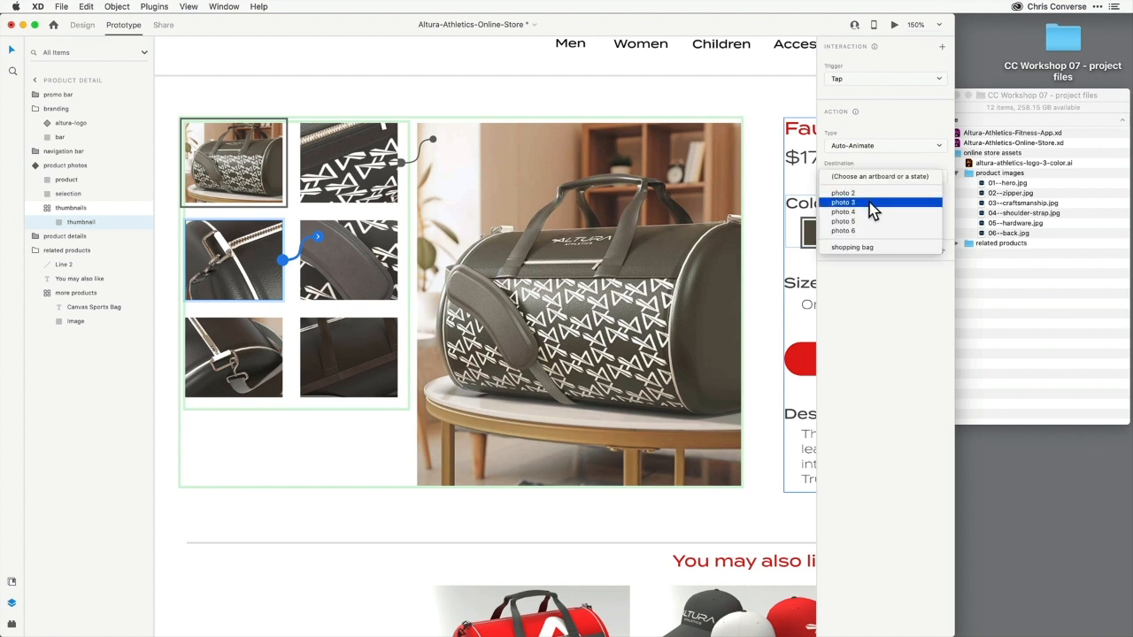
{"action": "left_click", "coordinate": [864, 204]}
{"action": "left_click", "coordinate": [335, 246]}
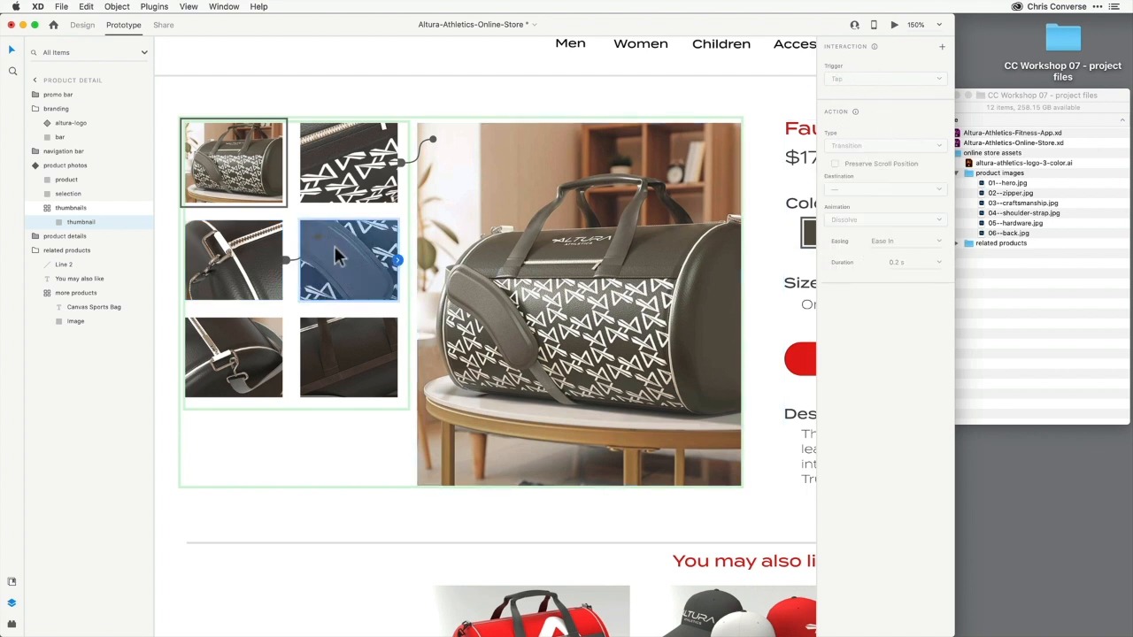
{"action": "left_click_drag", "start_coordinate": [395, 260], "coordinate": [432, 237]}
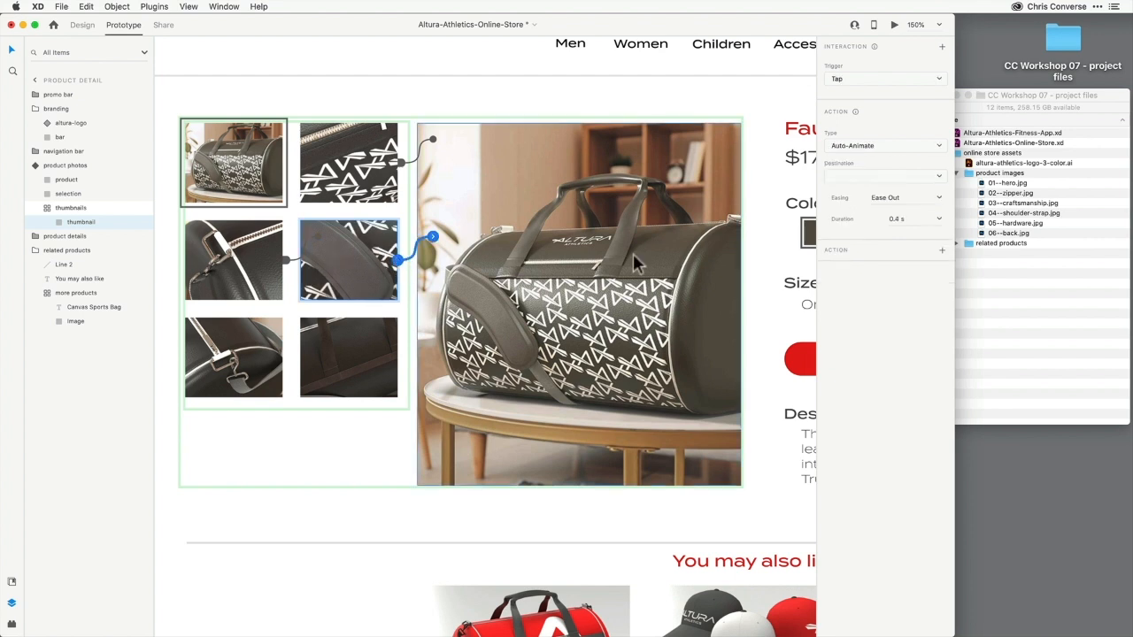
{"action": "left_click", "coordinate": [843, 181]}
{"action": "left_click", "coordinate": [846, 218]}
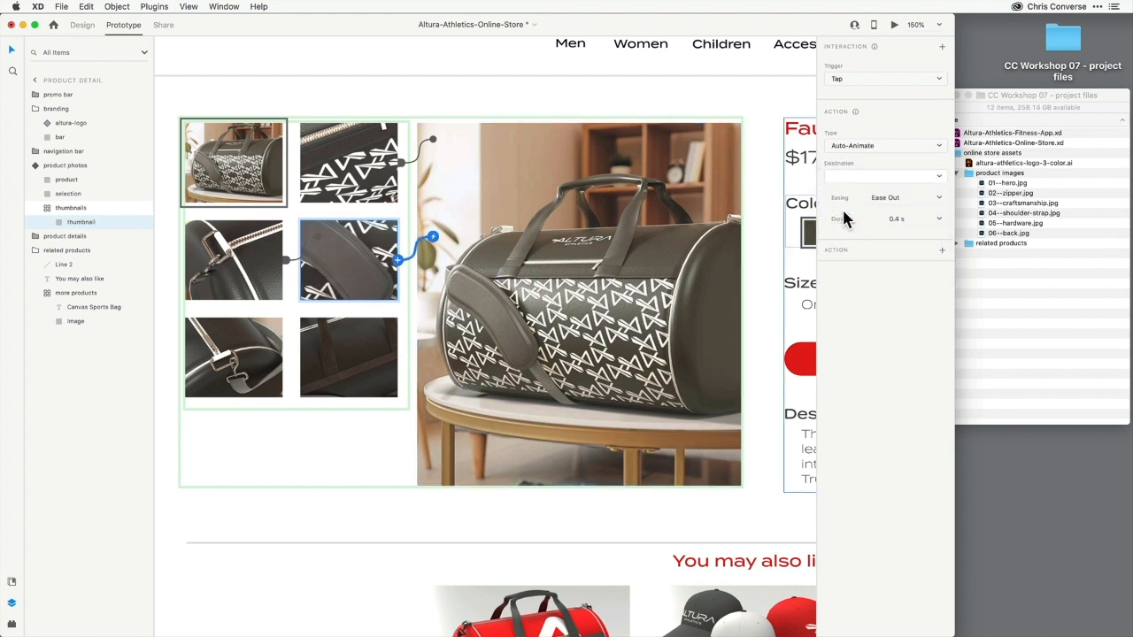
Link the third-row thumbnails to the photo 5 and photo 6 states
{"action": "left_click", "coordinate": [254, 333]}
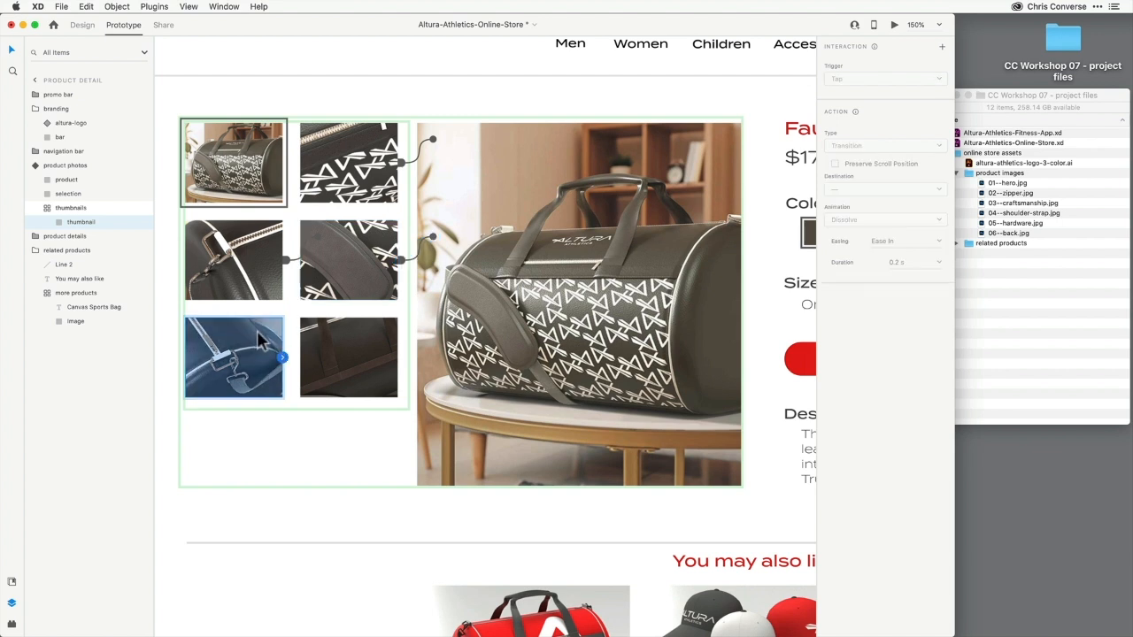
{"action": "left_click_drag", "start_coordinate": [283, 357], "coordinate": [317, 334]}
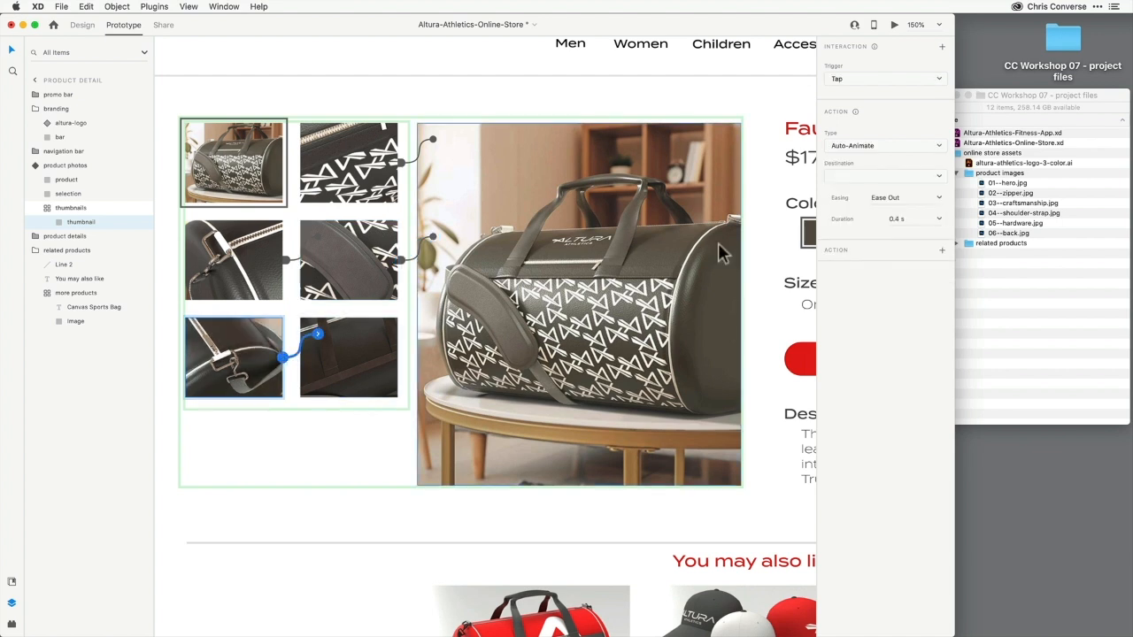
{"action": "left_click", "coordinate": [836, 182]}
{"action": "left_click", "coordinate": [843, 222]}
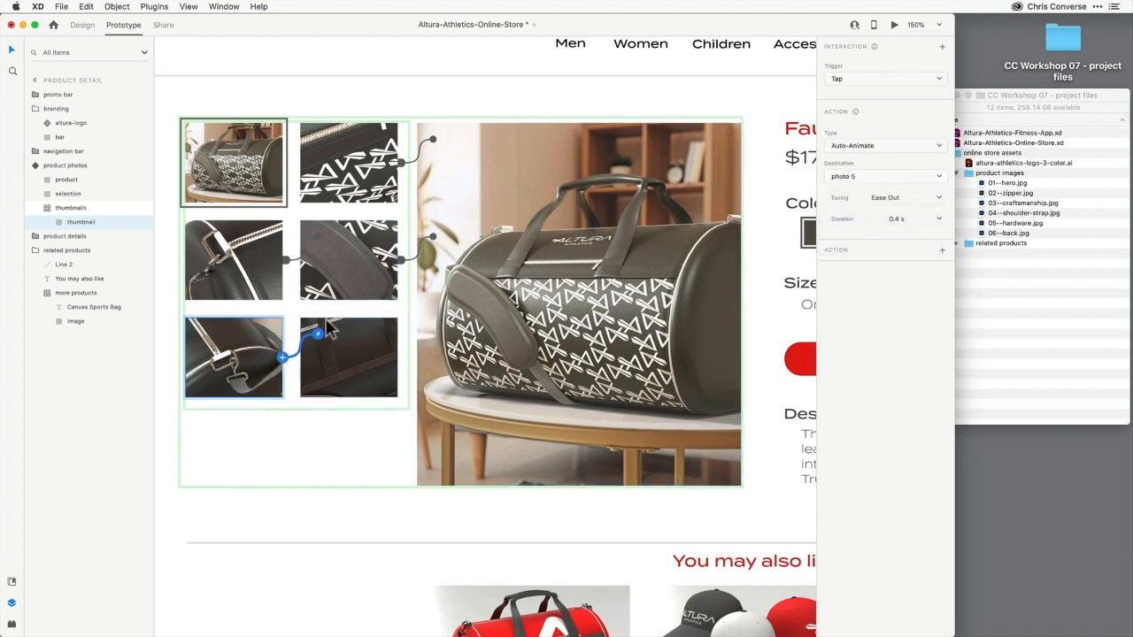
{"action": "left_click", "coordinate": [349, 349]}
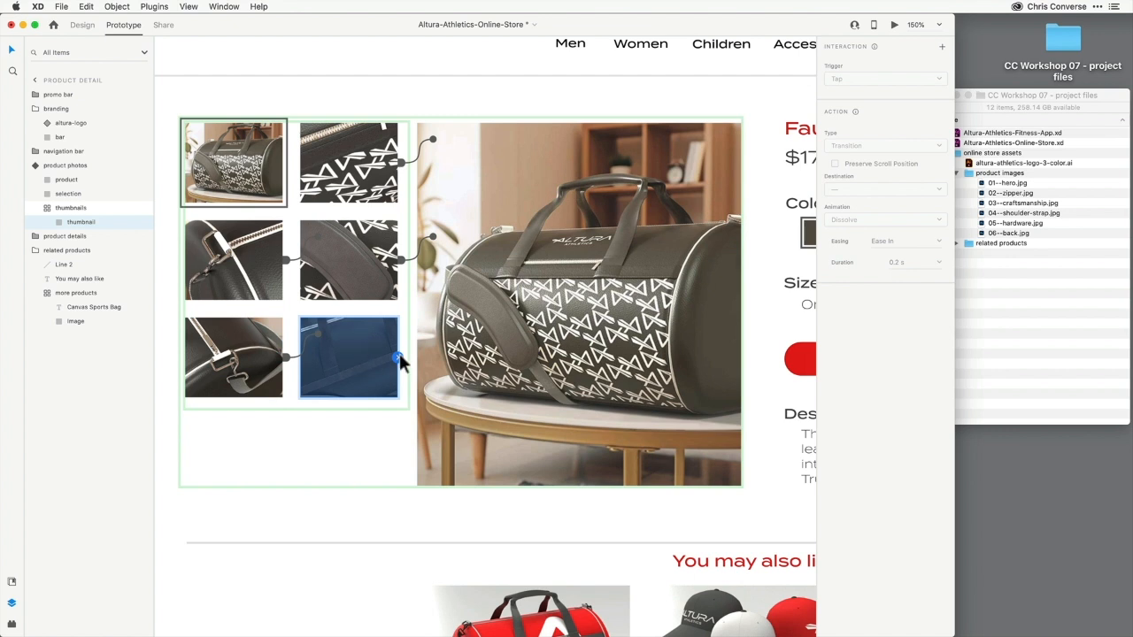
{"action": "left_click_drag", "start_coordinate": [401, 359], "coordinate": [451, 361]}
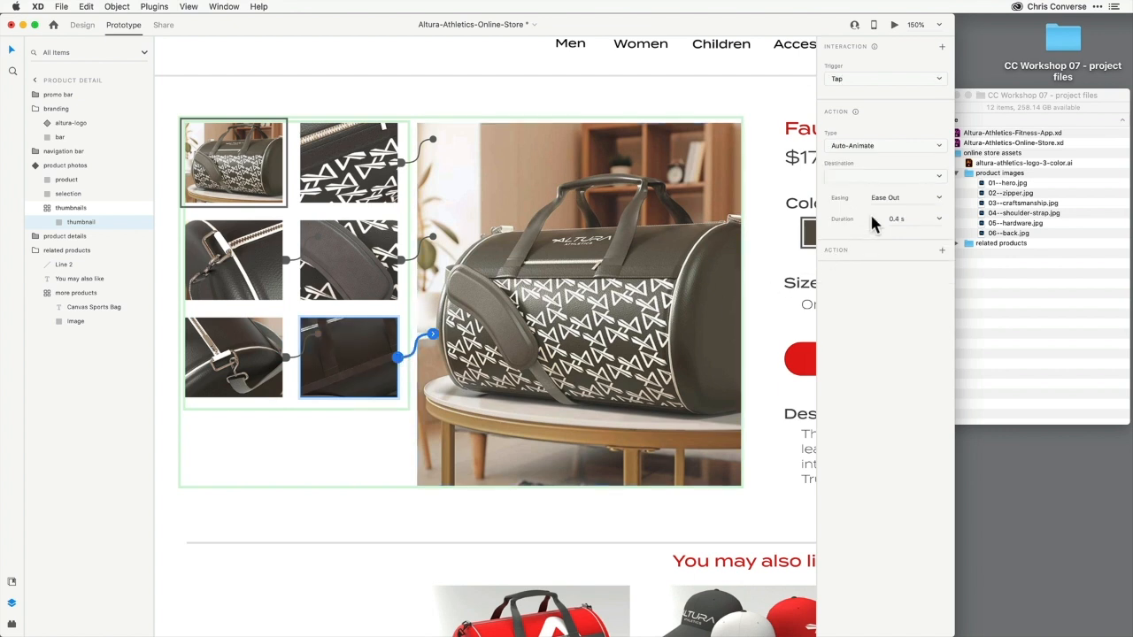
{"action": "left_click", "coordinate": [843, 175]}
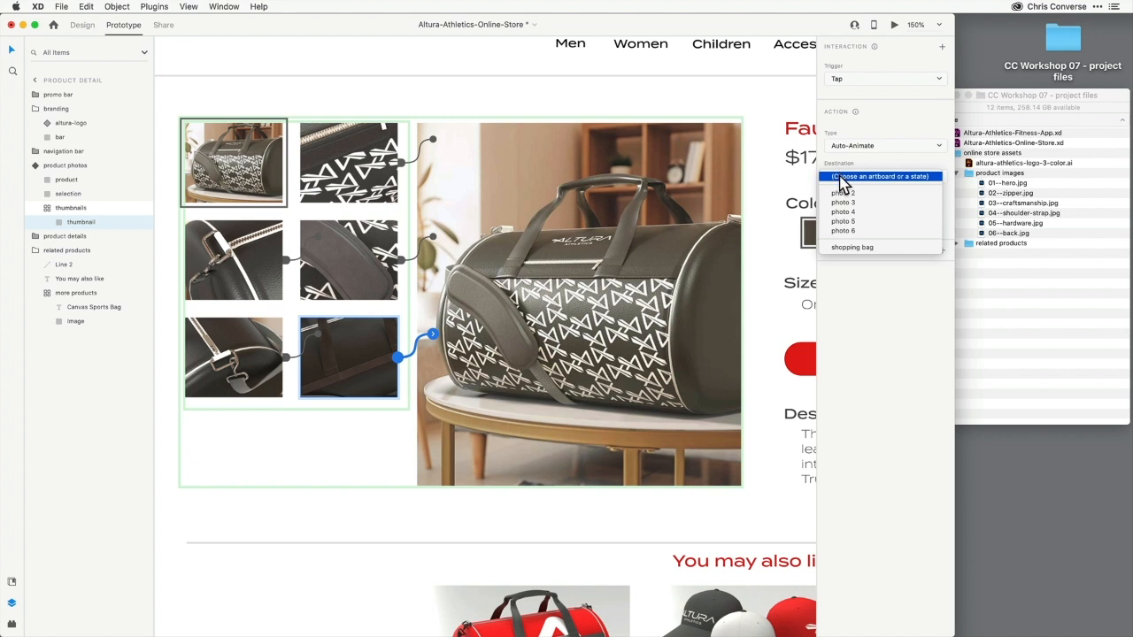
{"action": "left_click", "coordinate": [849, 230]}
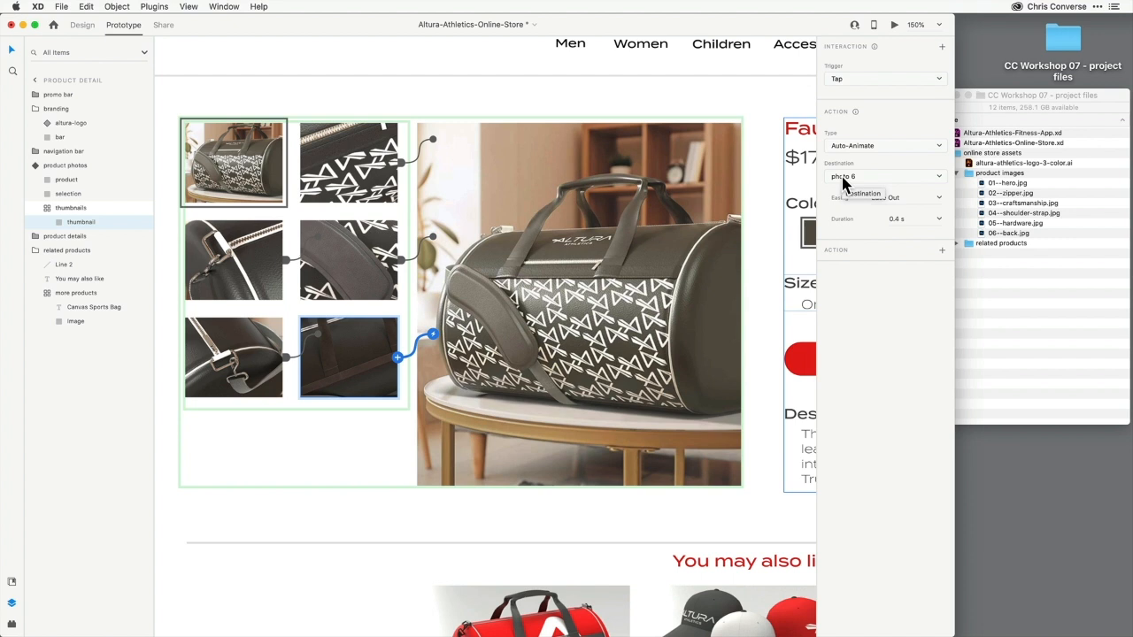
Preview the prototype and test the second thumbnail's link
{"action": "left_click", "coordinate": [895, 27]}
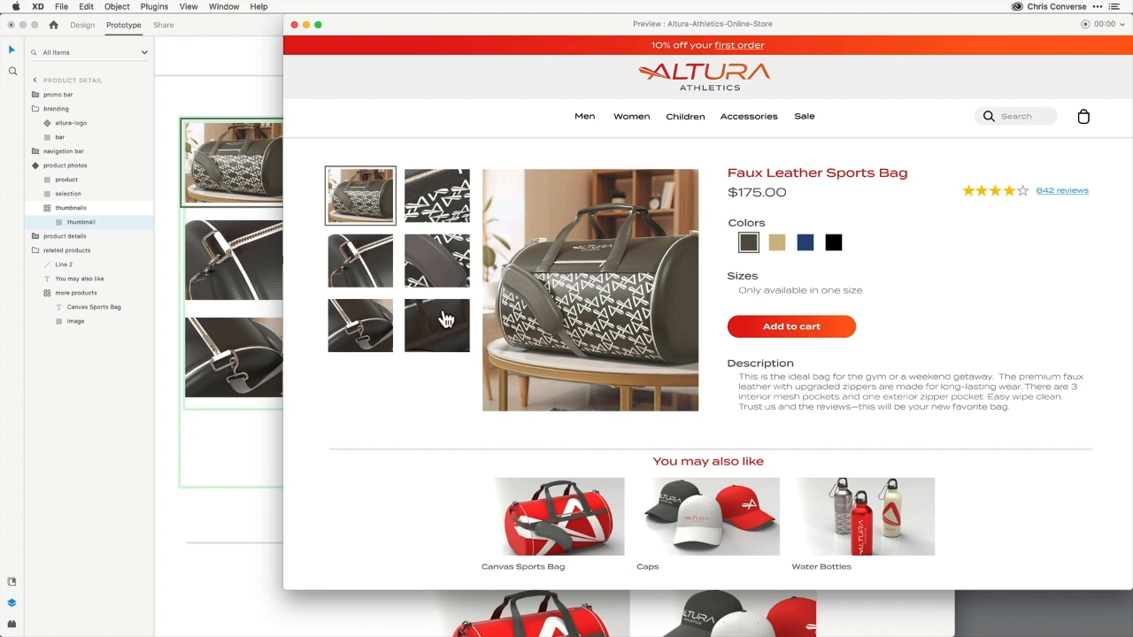
{"action": "left_click", "coordinate": [432, 206]}
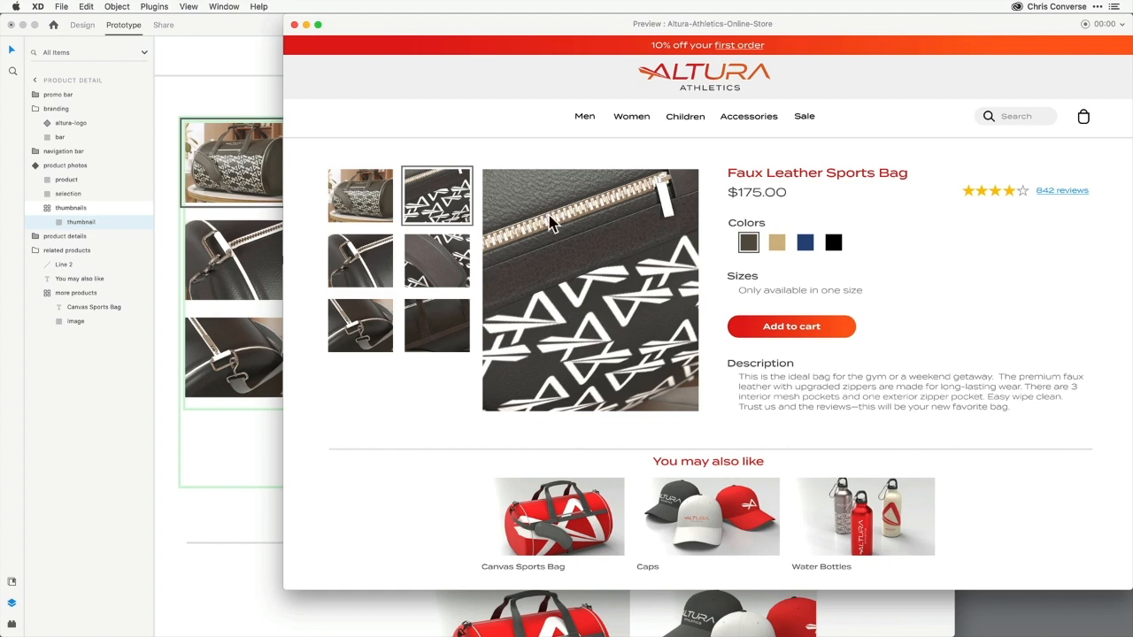
{"action": "left_click", "coordinate": [293, 25]}
Switch the product photos component to the photo 2 state and link the first thumbnail to Default State
{"action": "left_click", "coordinate": [271, 134]}
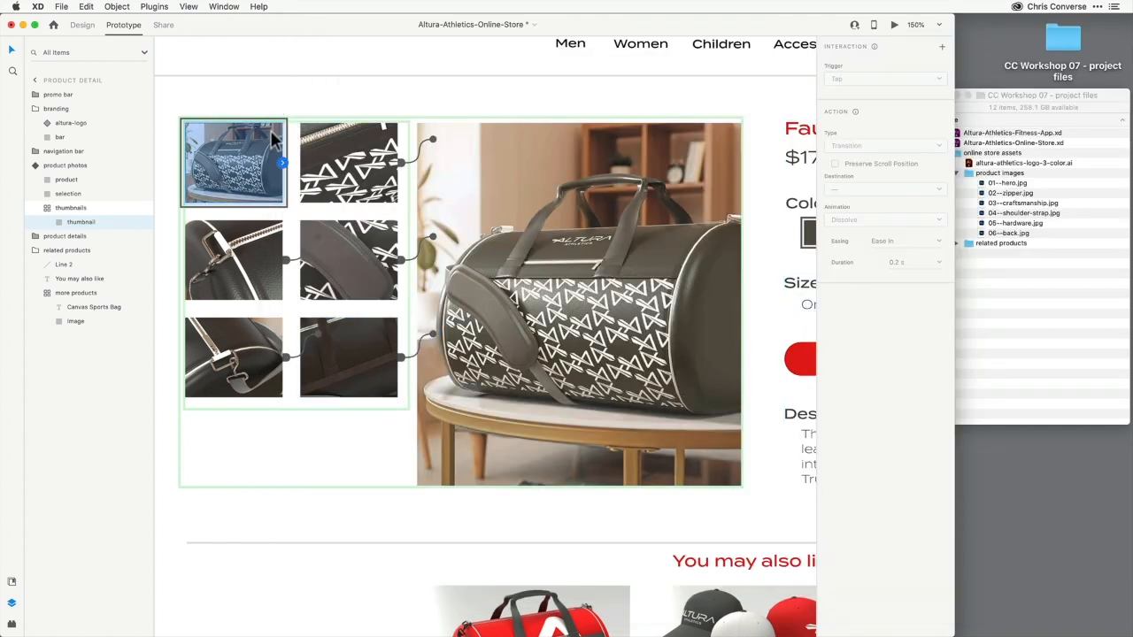
{"action": "left_click", "coordinate": [73, 167]}
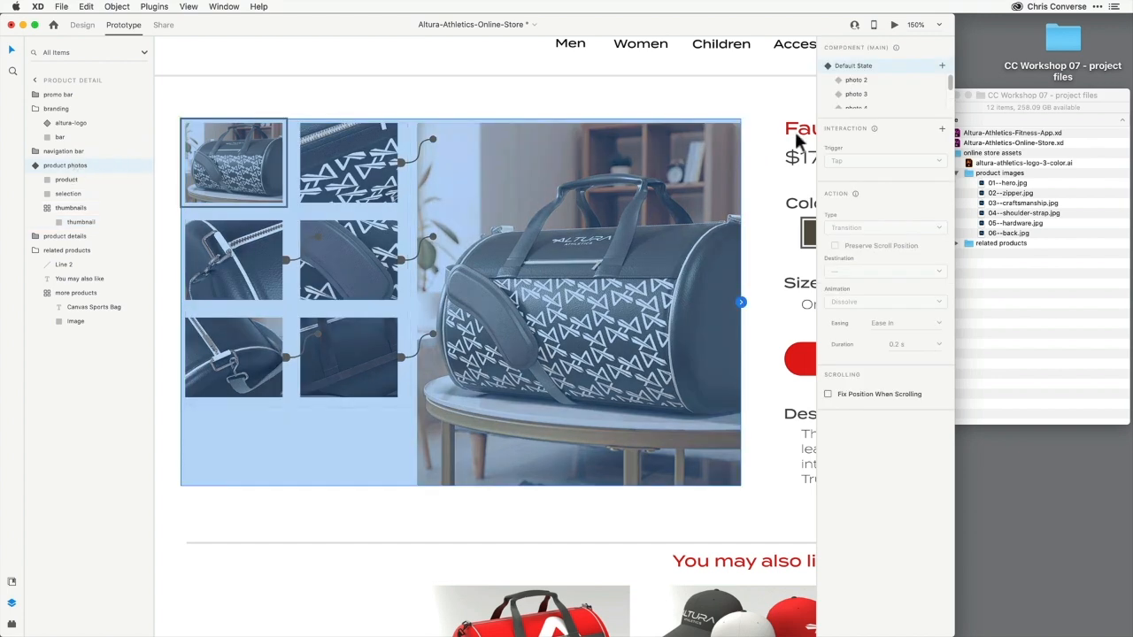
{"action": "left_click", "coordinate": [864, 80]}
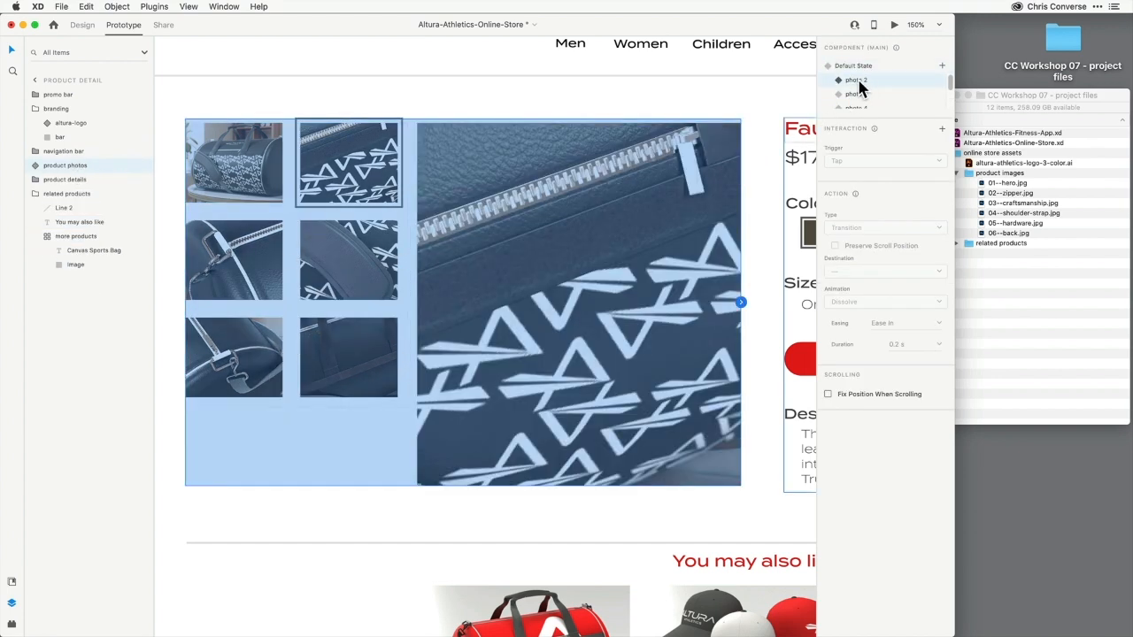
{"action": "double_click", "coordinate": [250, 168]}
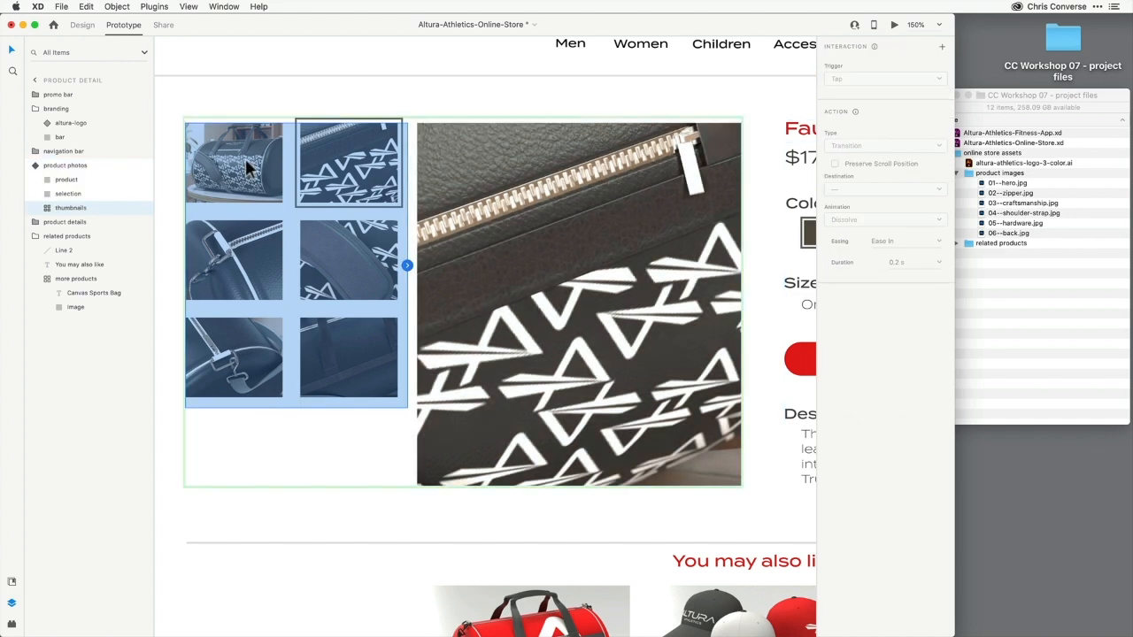
{"action": "left_click", "coordinate": [250, 169]}
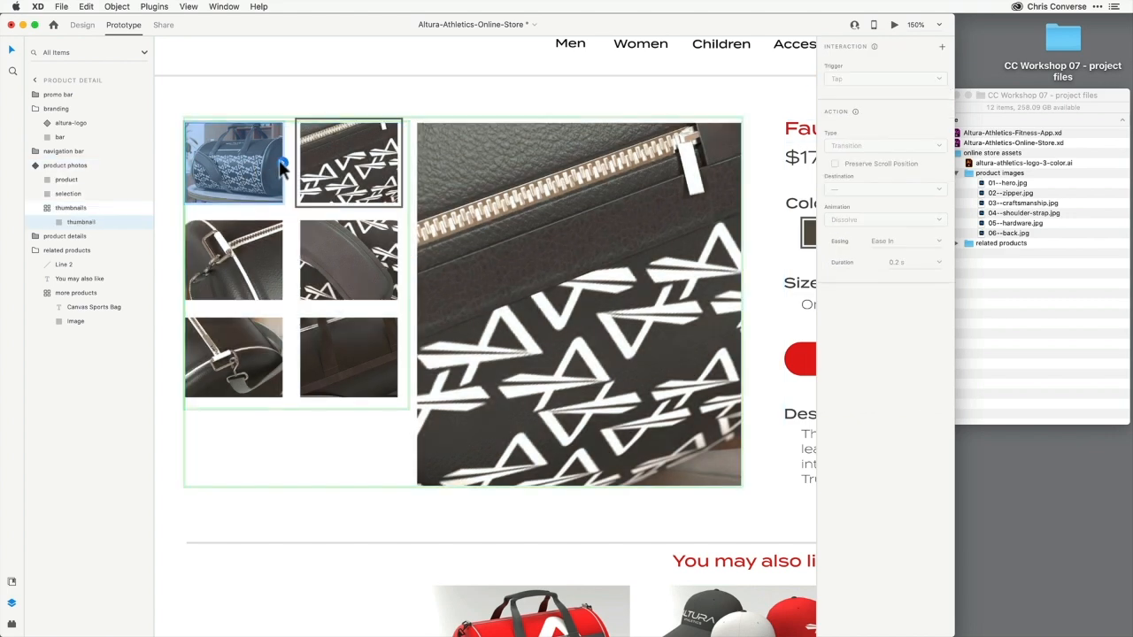
{"action": "left_click", "coordinate": [283, 164]}
{"action": "left_click", "coordinate": [841, 177]}
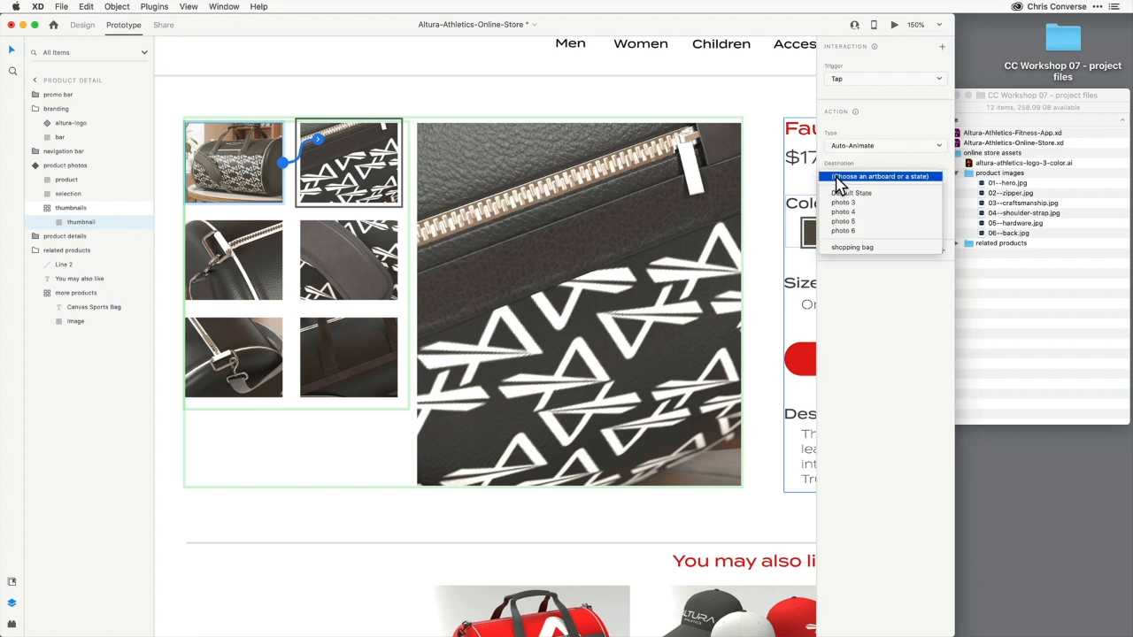
{"action": "left_click", "coordinate": [839, 193]}
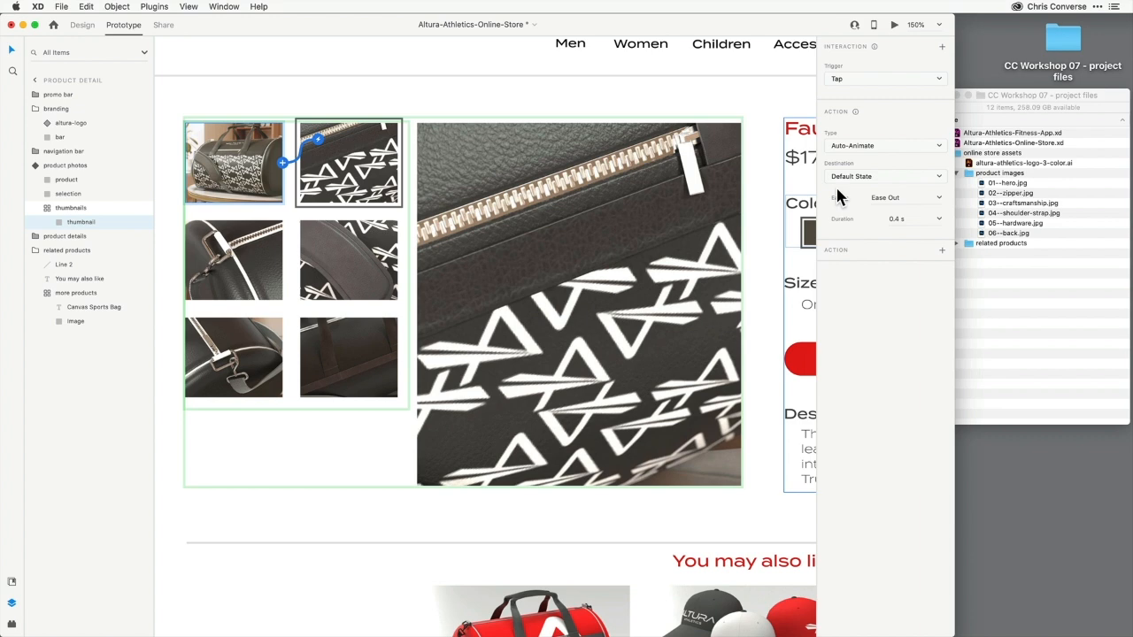
In the photo 2 state, link the second-row thumbnails to the photo 3 and photo 4 states
{"action": "left_click", "coordinate": [238, 252]}
{"action": "left_click", "coordinate": [283, 260]}
{"action": "left_click", "coordinate": [840, 177]}
{"action": "left_click", "coordinate": [840, 204]}
{"action": "left_click", "coordinate": [350, 260]}
{"action": "left_click", "coordinate": [397, 260]}
{"action": "left_click", "coordinate": [840, 179]}
{"action": "left_click", "coordinate": [841, 213]}
In the photo 2 state, link the first third-row thumbnail to photo 5 and start wiring the second one
{"action": "left_click", "coordinate": [236, 358]}
{"action": "left_click", "coordinate": [285, 358]}
{"action": "left_click", "coordinate": [841, 177]}
{"action": "left_click", "coordinate": [843, 223]}
{"action": "left_click", "coordinate": [350, 357]}
{"action": "left_click", "coordinate": [398, 358]}
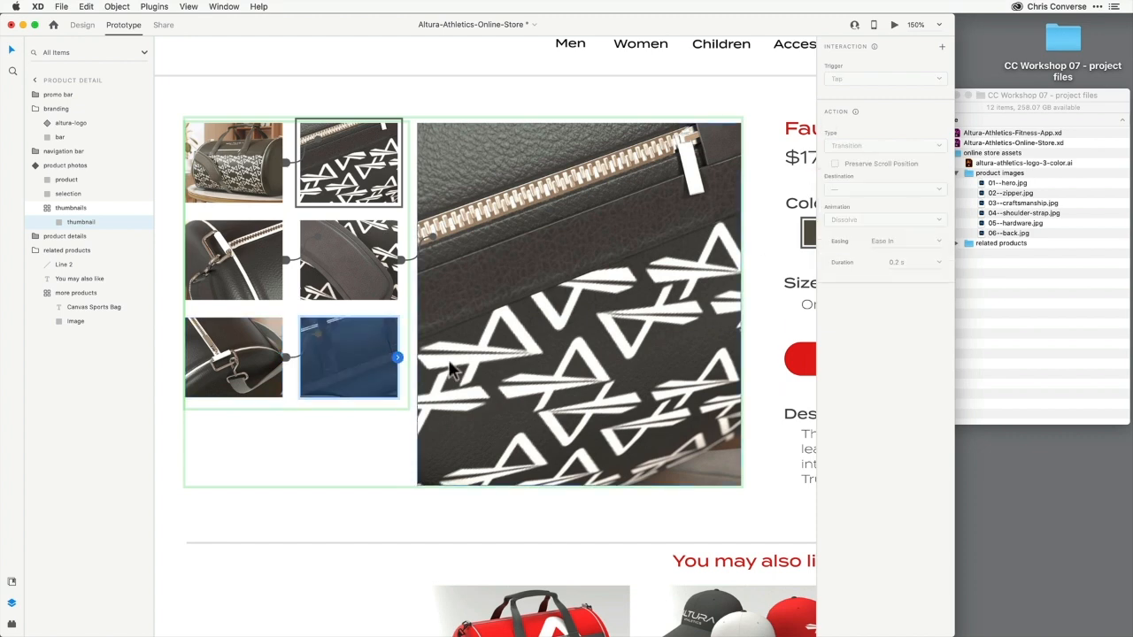
In the photo 3 state, link the first two thumbnails to Default State and photo 2
{"action": "double_click", "coordinate": [283, 162]}
{"action": "double_click", "coordinate": [266, 163]}
{"action": "left_click", "coordinate": [285, 163]}
{"action": "left_click", "coordinate": [841, 177]}
{"action": "left_click", "coordinate": [850, 193]}
{"action": "left_click", "coordinate": [351, 163]}
{"action": "left_click", "coordinate": [398, 163]}
{"action": "left_click", "coordinate": [840, 177]}
{"action": "left_click", "coordinate": [840, 202]}
In the photo 3 state, link the remaining thumbnails to the photo 4, photo 5 and photo 6 states
{"action": "left_click", "coordinate": [351, 265]}
{"action": "left_click", "coordinate": [398, 261]}
{"action": "left_click", "coordinate": [841, 177]}
{"action": "left_click", "coordinate": [842, 213]}
{"action": "left_click", "coordinate": [238, 378]}
{"action": "double_click", "coordinate": [238, 378]}
{"action": "left_click", "coordinate": [283, 357]}
{"action": "left_click", "coordinate": [841, 178]}
{"action": "left_click", "coordinate": [842, 212]}
{"action": "left_click", "coordinate": [351, 358]}
{"action": "left_click", "coordinate": [398, 358]}
{"action": "left_click", "coordinate": [840, 177]}
{"action": "left_click", "coordinate": [843, 222]}
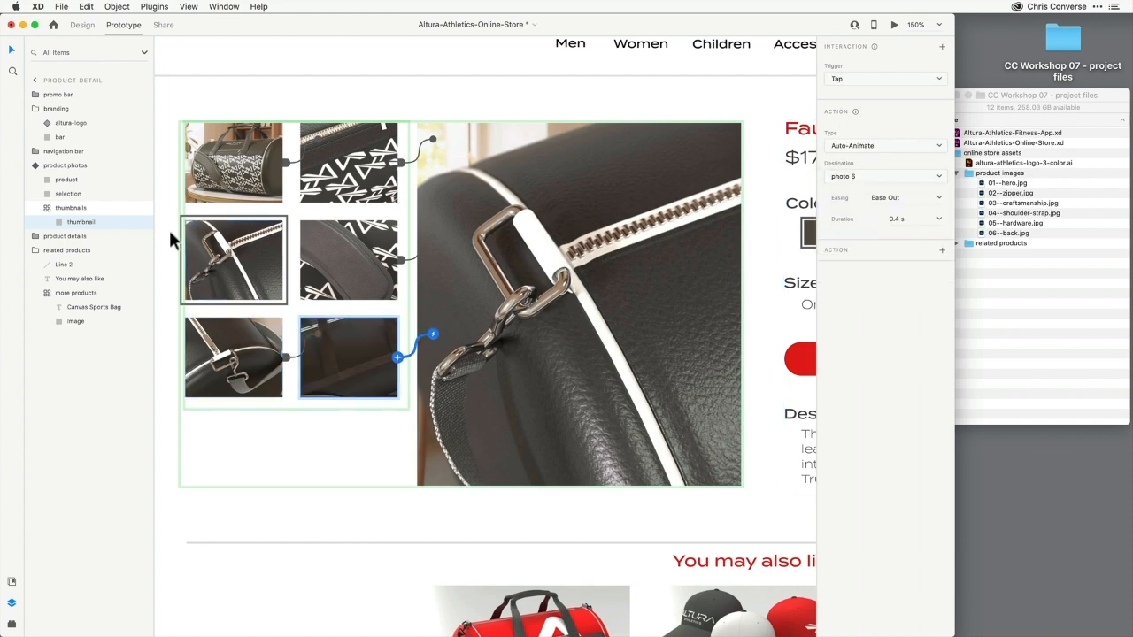
In the photo 4 state, link the first two thumbnails to Default State and photo 2
{"action": "left_click", "coordinate": [411, 255]}
{"action": "left_click", "coordinate": [843, 106]}
{"action": "double_click", "coordinate": [257, 163]}
{"action": "left_click", "coordinate": [284, 163]}
{"action": "left_click", "coordinate": [840, 177]}
{"action": "left_click", "coordinate": [850, 193]}
{"action": "left_click", "coordinate": [350, 163]}
{"action": "left_click", "coordinate": [398, 163]}
In the photo 4 state, finish linking the thumbnails, wiring the last one to photo 6
{"action": "left_click", "coordinate": [840, 177]}
{"action": "left_click", "coordinate": [841, 204]}
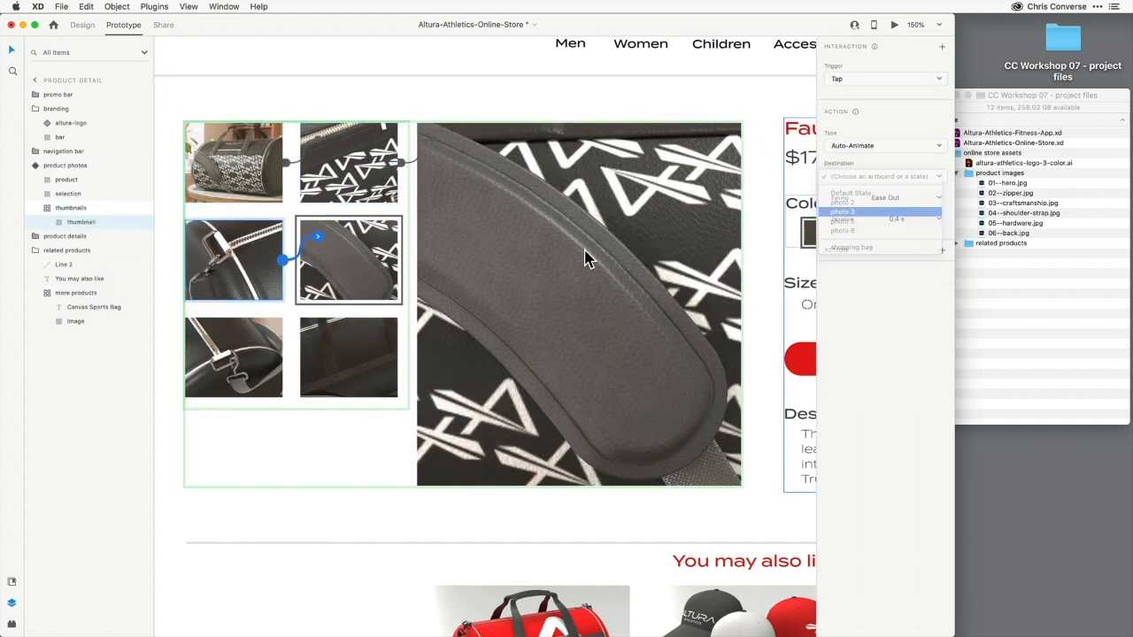
{"action": "left_click", "coordinate": [841, 222]}
{"action": "left_click", "coordinate": [351, 358]}
{"action": "left_click", "coordinate": [399, 357]}
{"action": "left_click", "coordinate": [840, 177]}
{"action": "left_click", "coordinate": [842, 231]}
Switch the product photos component to the photo 5 state and link the first two thumbnails to Default State and photo 2
{"action": "left_click", "coordinate": [38, 166]}
{"action": "left_click", "coordinate": [854, 95]}
{"action": "double_click", "coordinate": [252, 159]}
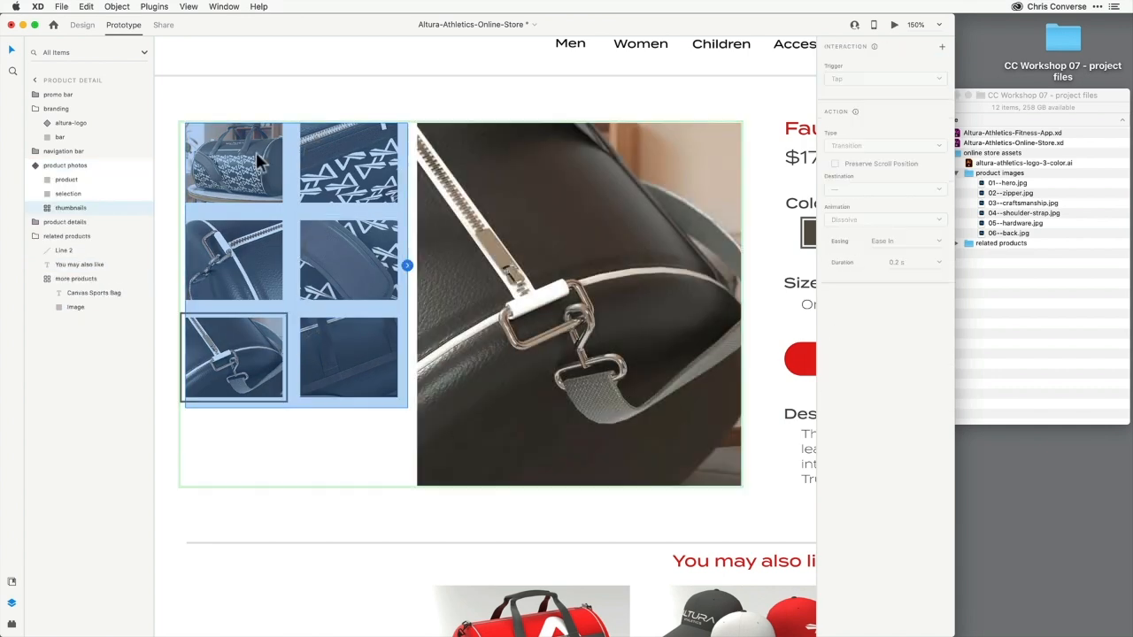
{"action": "left_click", "coordinate": [841, 193]}
{"action": "left_click", "coordinate": [351, 162]}
{"action": "left_click", "coordinate": [398, 163]}
{"action": "left_click", "coordinate": [840, 177]}
{"action": "left_click", "coordinate": [842, 203]}
In the photo 5 state, link the remaining thumbnails to their matching states, the last one to photo 6
{"action": "left_click", "coordinate": [236, 260]}
{"action": "left_click", "coordinate": [283, 260]}
{"action": "left_click", "coordinate": [840, 177]}
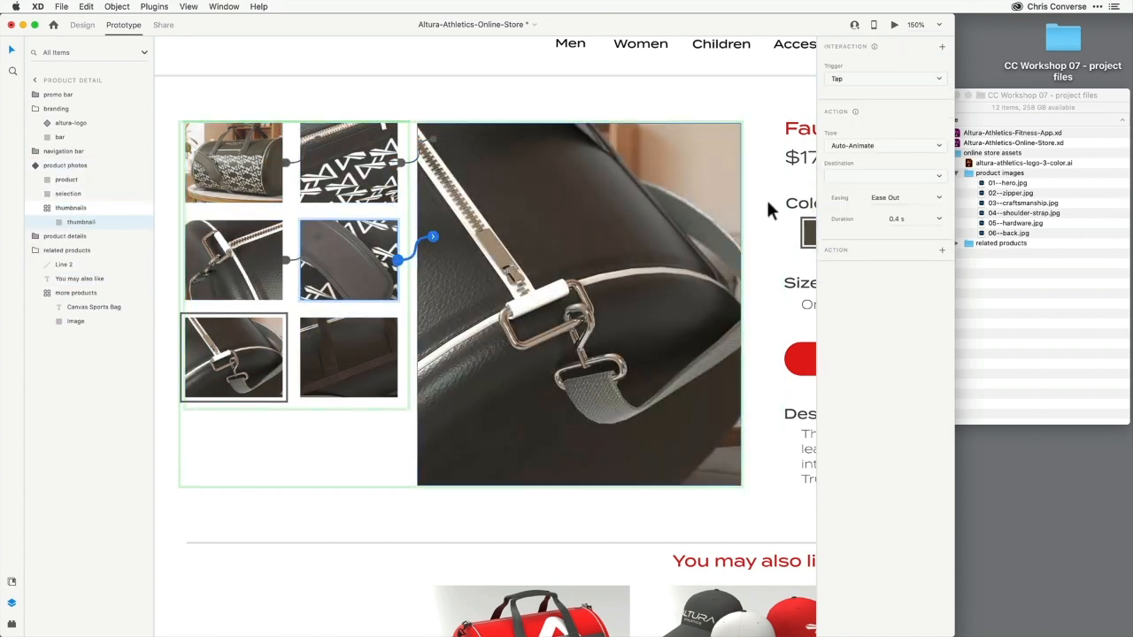
{"action": "left_click", "coordinate": [398, 358]}
{"action": "left_click", "coordinate": [841, 177]}
{"action": "left_click", "coordinate": [842, 231]}
Switch to the photo 6 state and link the first thumbnails to Default State and their matching photo states
{"action": "left_click", "coordinate": [38, 167]}
{"action": "left_click", "coordinate": [858, 101]}
{"action": "double_click", "coordinate": [255, 161]}
{"action": "left_click", "coordinate": [284, 162]}
{"action": "left_click", "coordinate": [841, 177]}
{"action": "left_click", "coordinate": [846, 203]}
{"action": "left_click", "coordinate": [239, 260]}
{"action": "left_click", "coordinate": [284, 260]}
In the photo 6 state, link the remaining thumbnails to their matching states, the third-row one to photo 5
{"action": "left_click", "coordinate": [841, 177]}
{"action": "left_click", "coordinate": [844, 212]}
{"action": "left_click", "coordinate": [350, 260]}
{"action": "left_click", "coordinate": [398, 260]}
{"action": "left_click", "coordinate": [841, 177]}
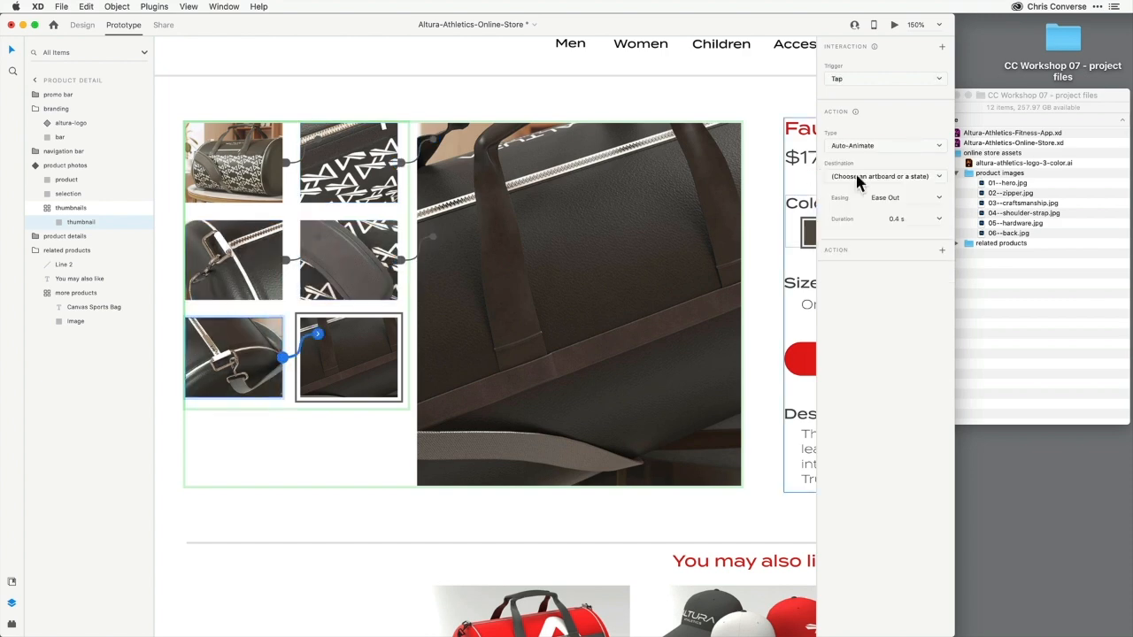
{"action": "left_click", "coordinate": [845, 177]}
{"action": "left_click", "coordinate": [845, 231]}
{"action": "left_click", "coordinate": [1097, 6]}
{"action": "left_click", "coordinate": [842, 177]}
{"action": "left_click", "coordinate": [843, 177]}
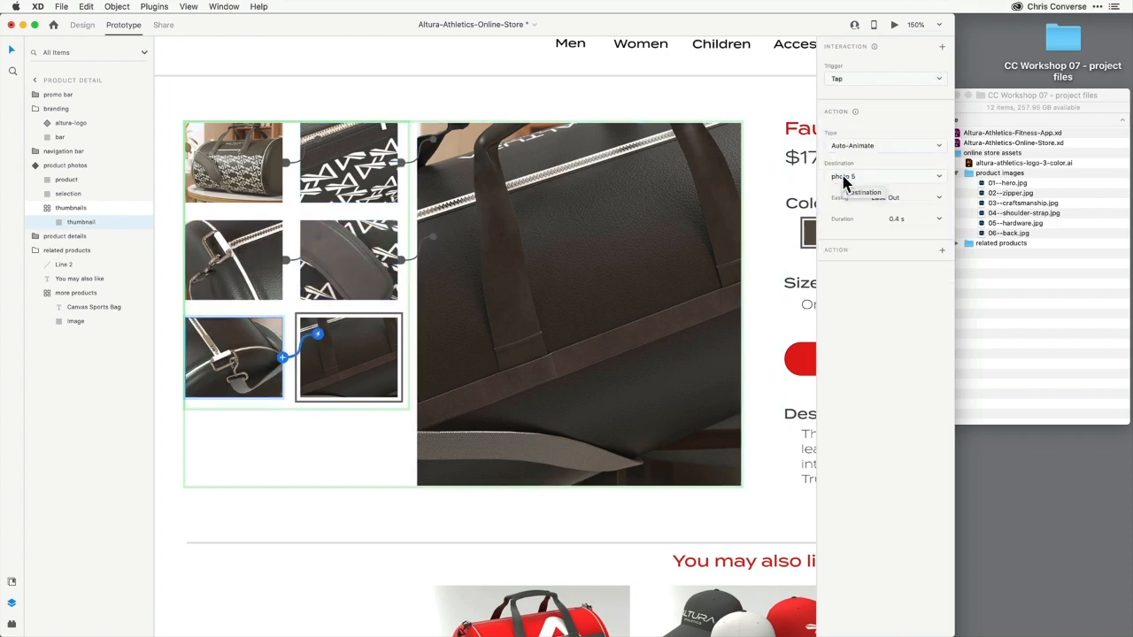
Step through each state of the product photos component to check its thumbnail links
{"action": "left_click", "coordinate": [71, 167]}
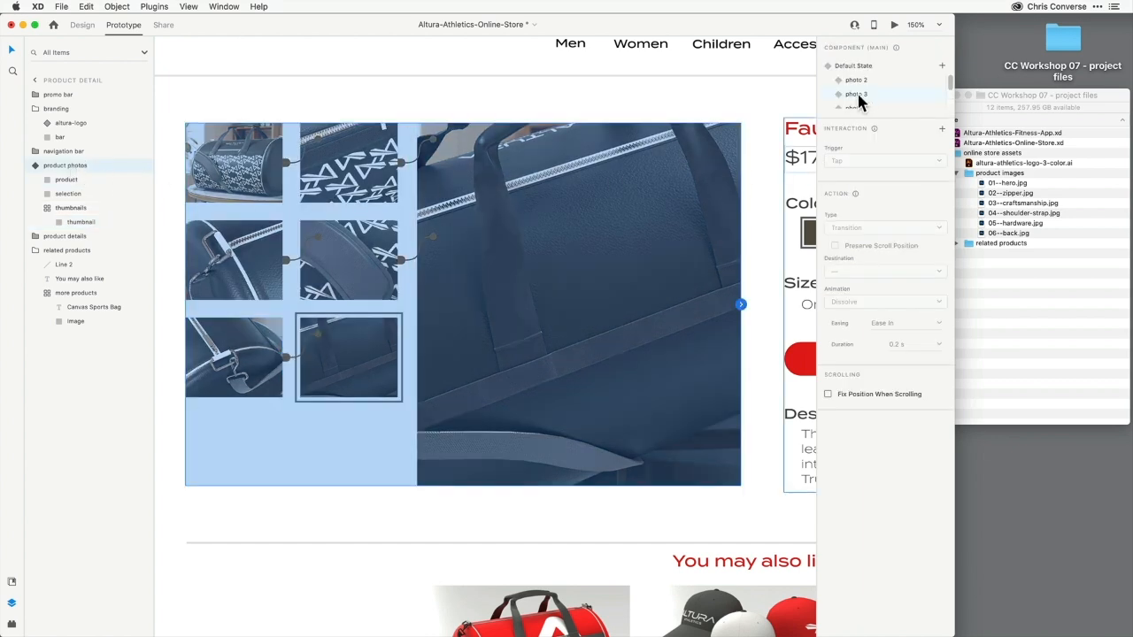
{"action": "left_click", "coordinate": [850, 68]}
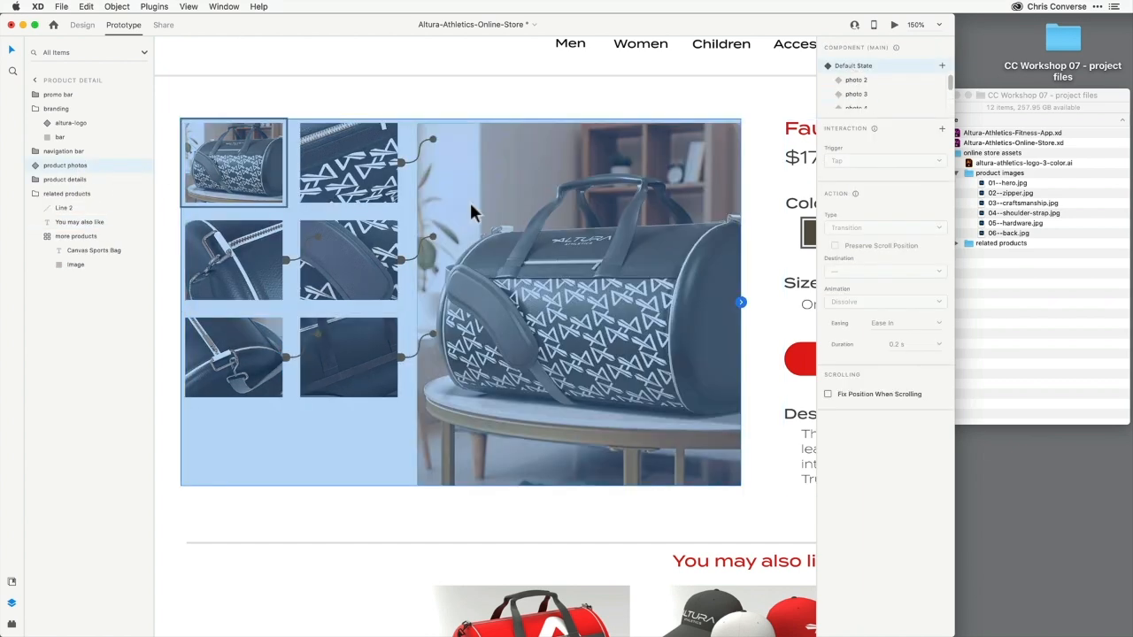
{"action": "left_click", "coordinate": [859, 80]}
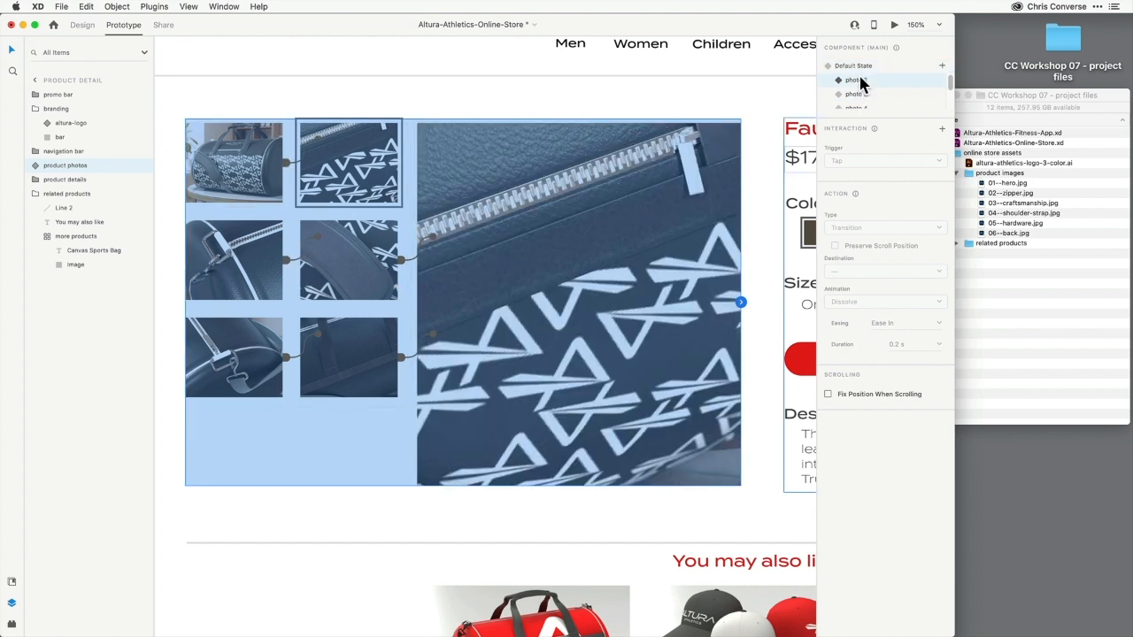
{"action": "left_click", "coordinate": [859, 95]}
{"action": "left_click", "coordinate": [858, 99]}
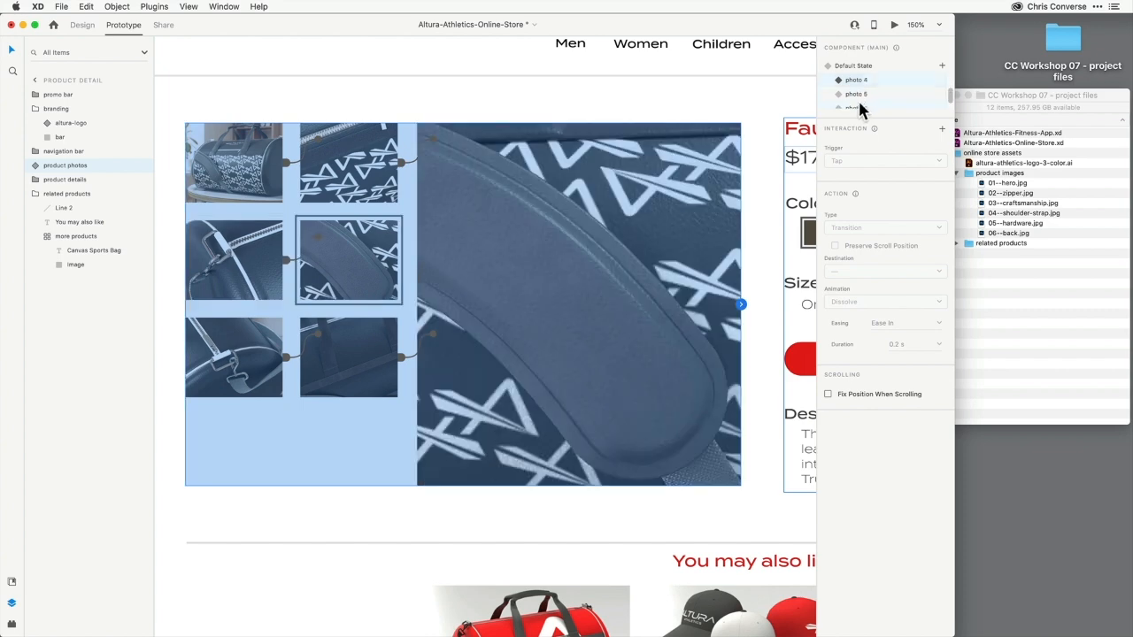
{"action": "left_click", "coordinate": [858, 88]}
{"action": "left_click", "coordinate": [859, 101]}
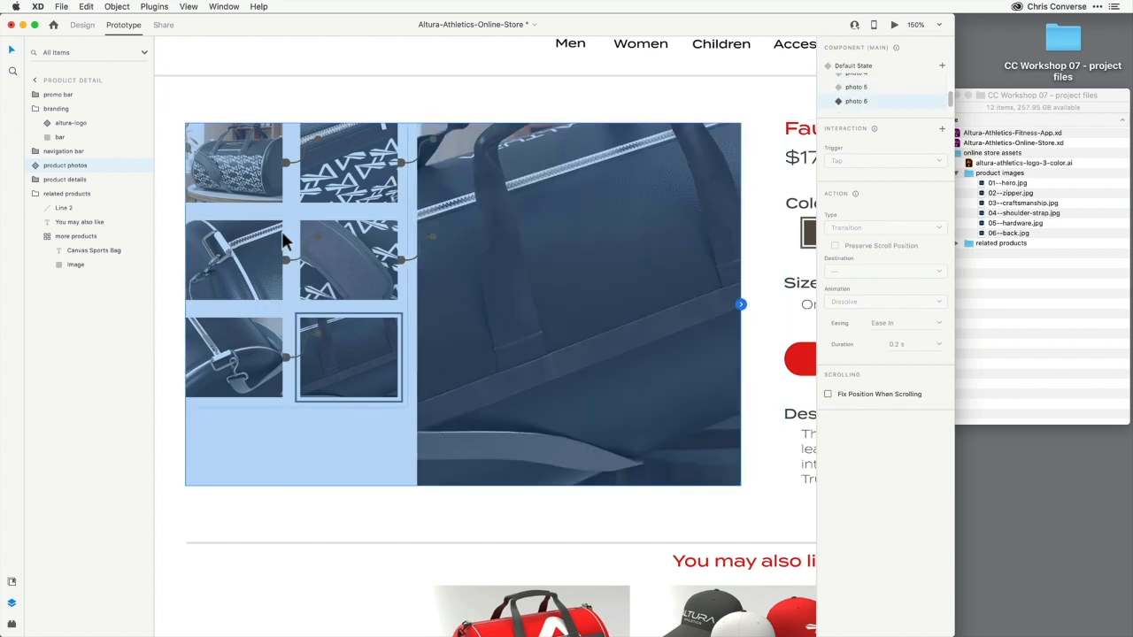
Open the desktop preview and test each thumbnail's transition to its matching photo, then close the preview
{"action": "left_click", "coordinate": [895, 25]}
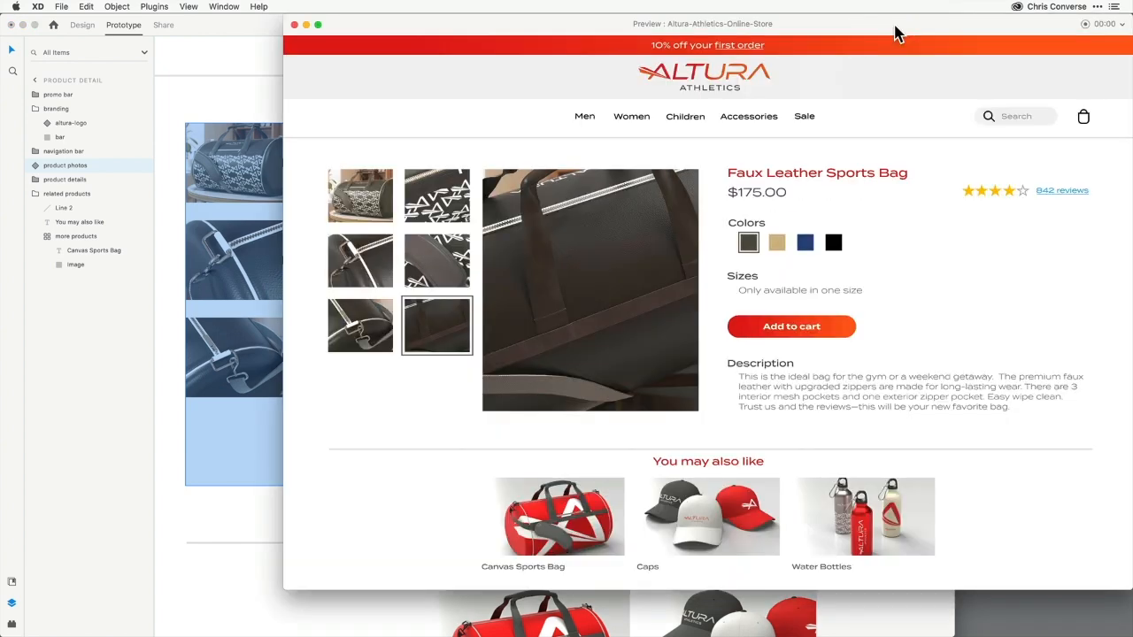
{"action": "left_click", "coordinate": [437, 255]}
{"action": "left_click", "coordinate": [374, 262]}
{"action": "left_click", "coordinate": [416, 214]}
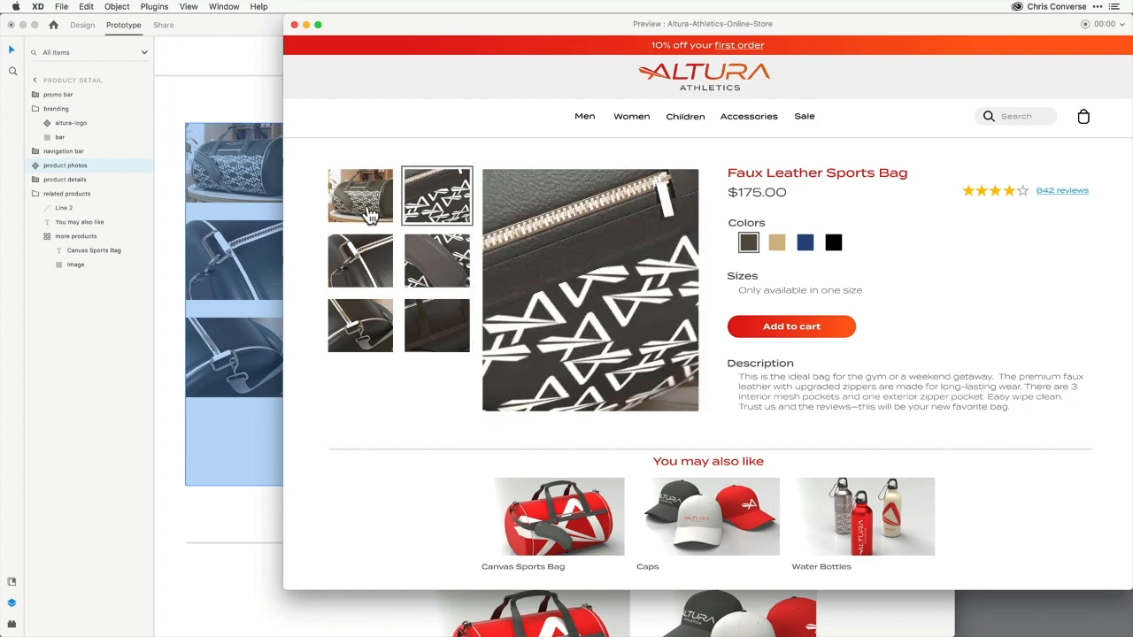
{"action": "left_click", "coordinate": [369, 213]}
{"action": "left_click", "coordinate": [368, 331]}
{"action": "left_click", "coordinate": [428, 331]}
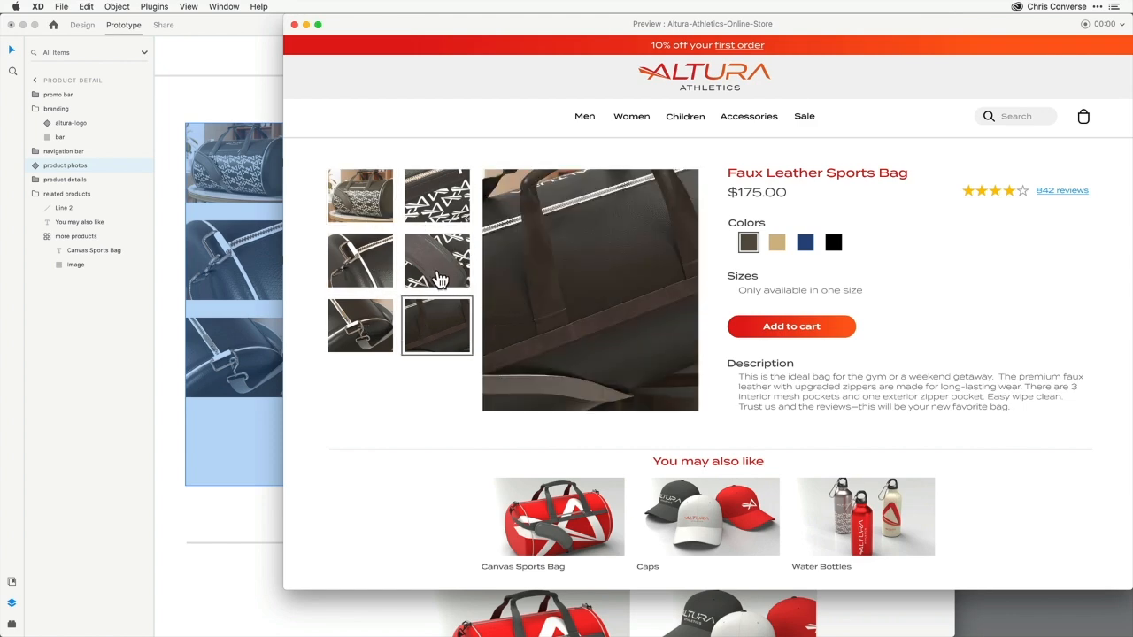
{"action": "left_click", "coordinate": [431, 274]}
{"action": "left_click", "coordinate": [372, 270]}
{"action": "left_click", "coordinate": [373, 323]}
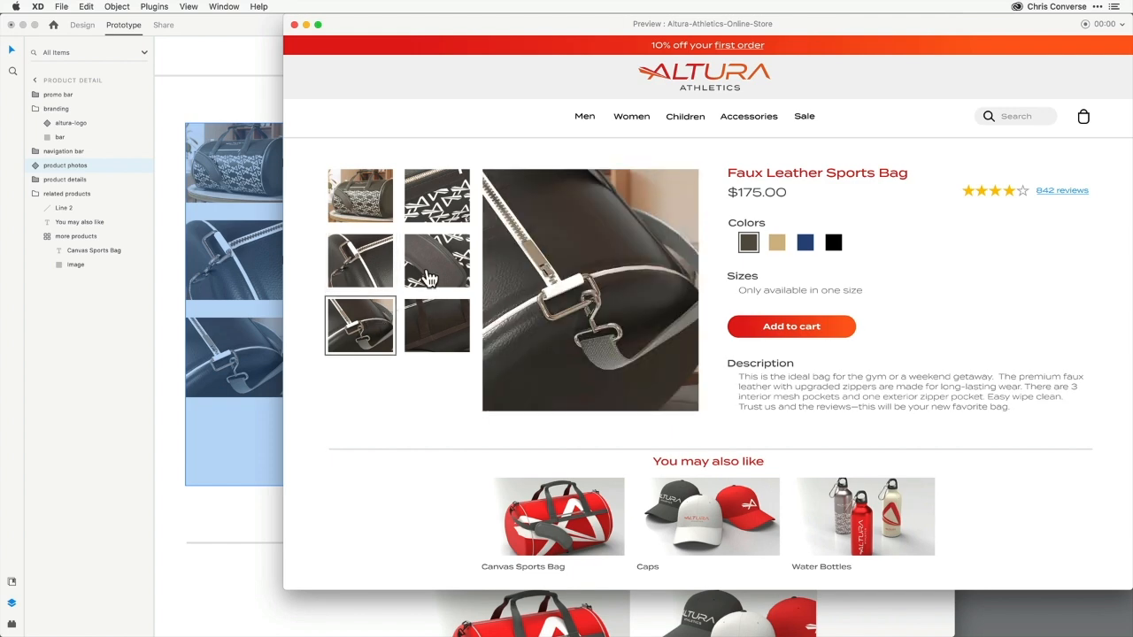
{"action": "left_click", "coordinate": [430, 276]}
{"action": "left_click", "coordinate": [376, 262]}
{"action": "left_click", "coordinate": [372, 212]}
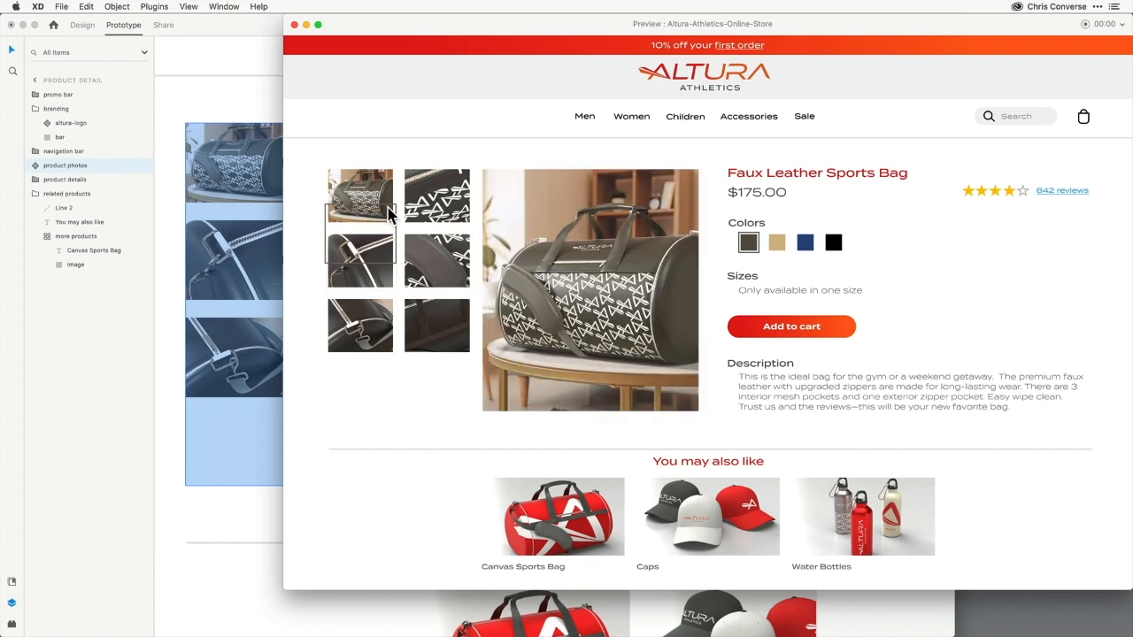
{"action": "left_click", "coordinate": [423, 215]}
{"action": "left_click", "coordinate": [373, 272]}
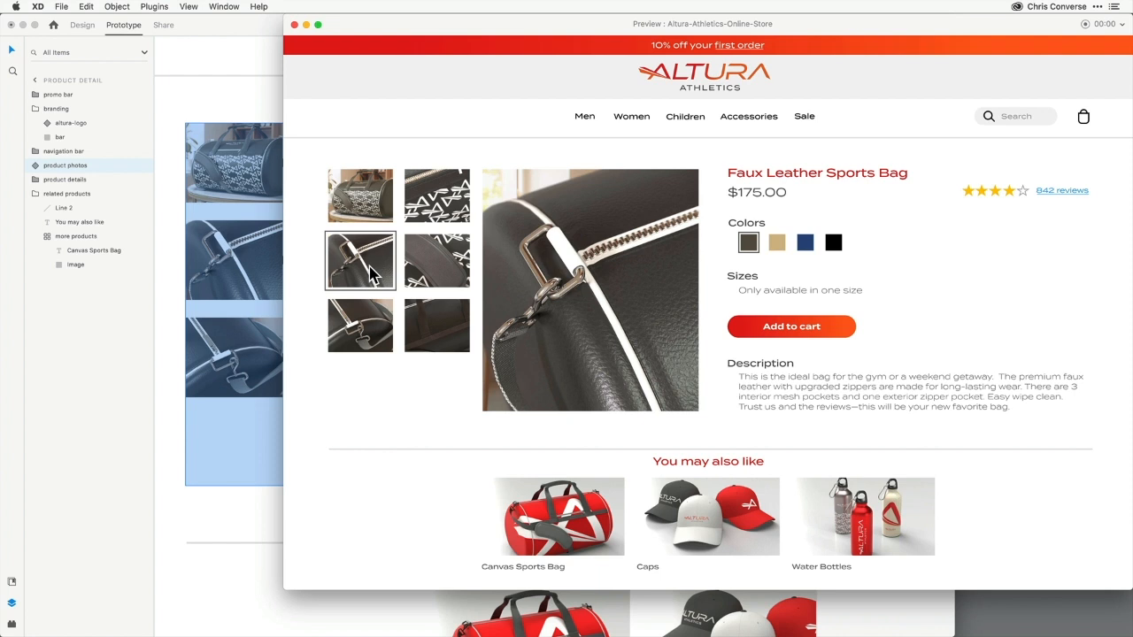
{"action": "left_click", "coordinate": [379, 198]}
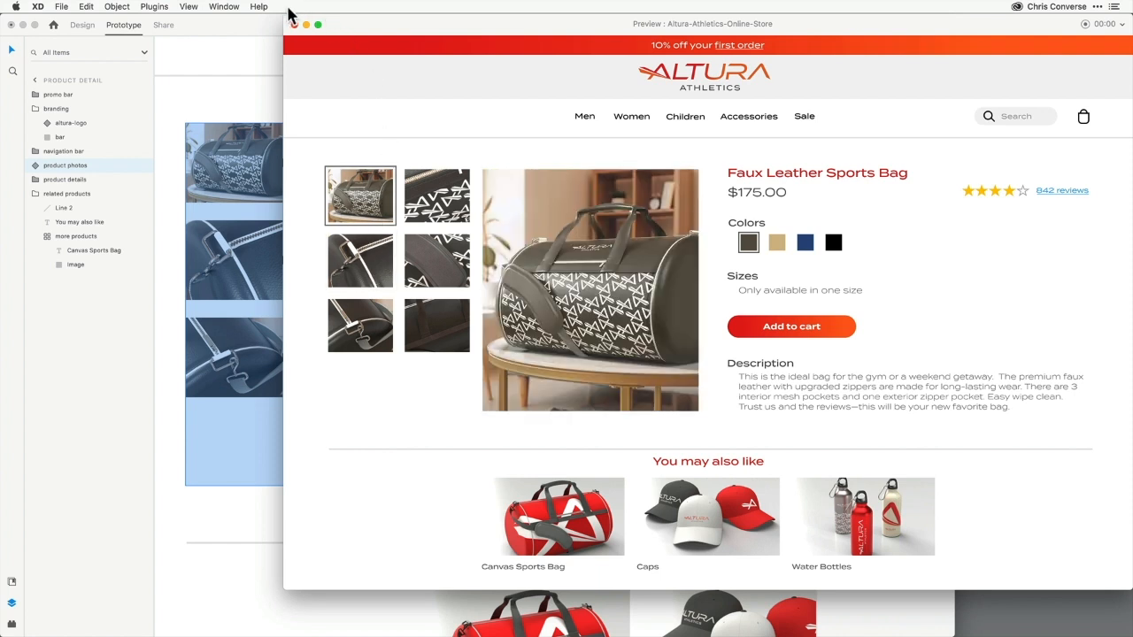
{"action": "left_click", "coordinate": [295, 25]}
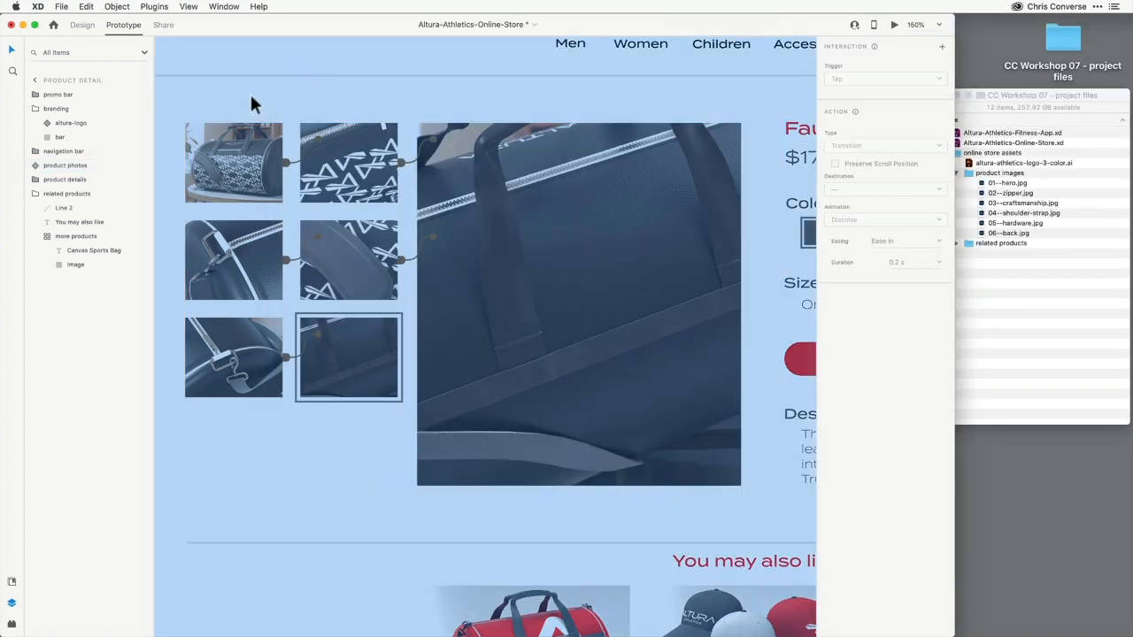
Set the product photos component back to its Default State and zoom out to fit all artboards
{"action": "left_click", "coordinate": [84, 26]}
{"action": "left_click", "coordinate": [585, 266]}
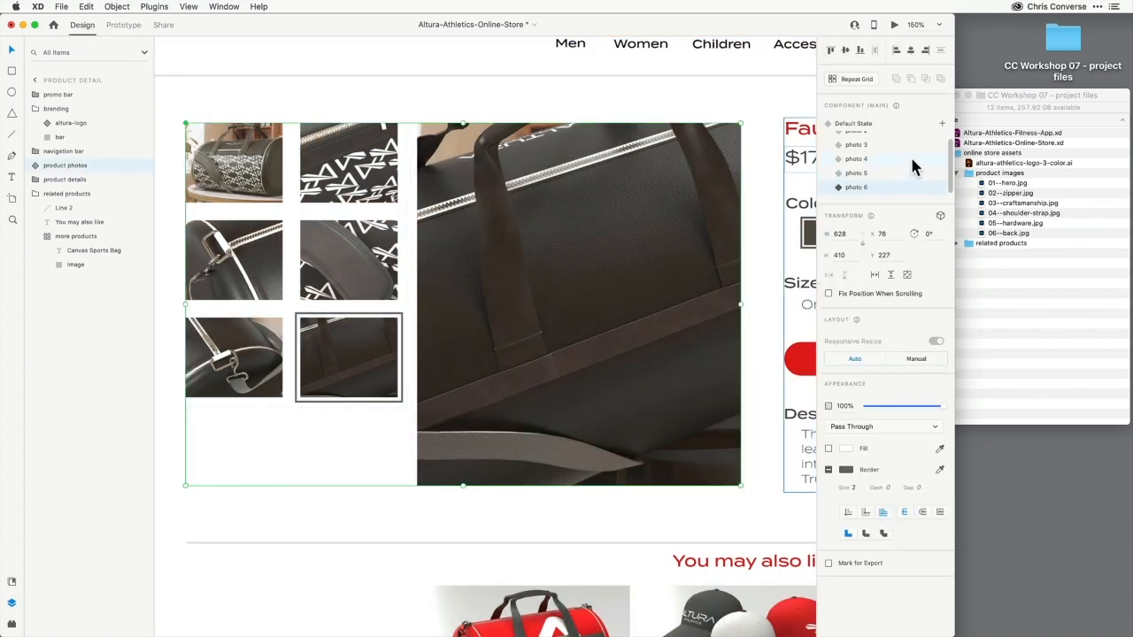
{"action": "left_click", "coordinate": [866, 128]}
{"action": "left_click", "coordinate": [478, 84]}
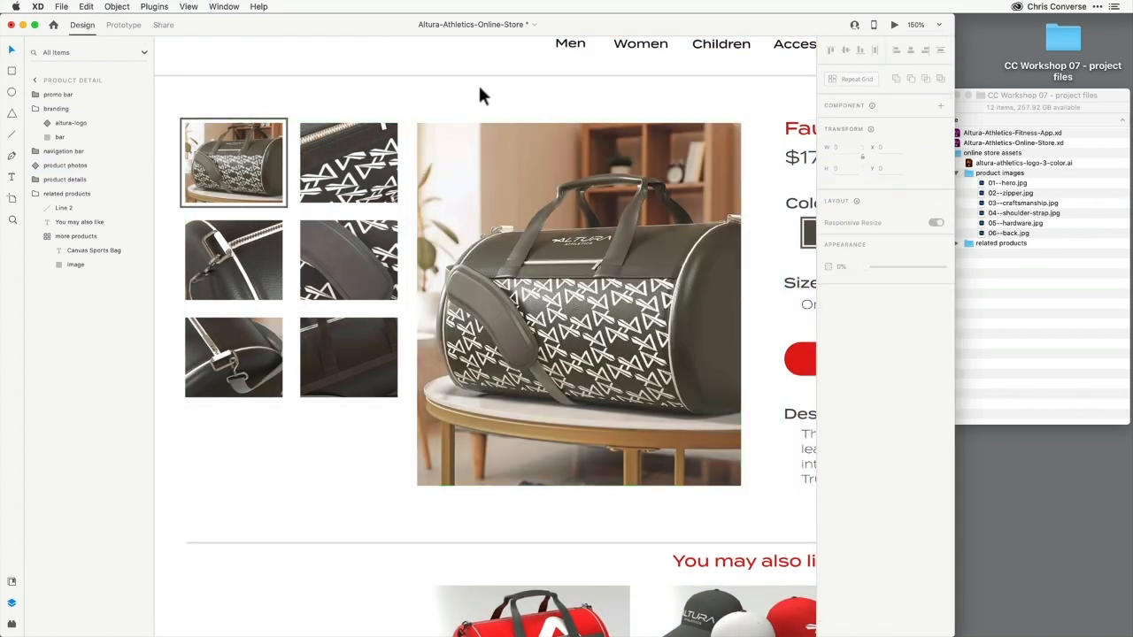
{"action": "key", "text": "super+0"}
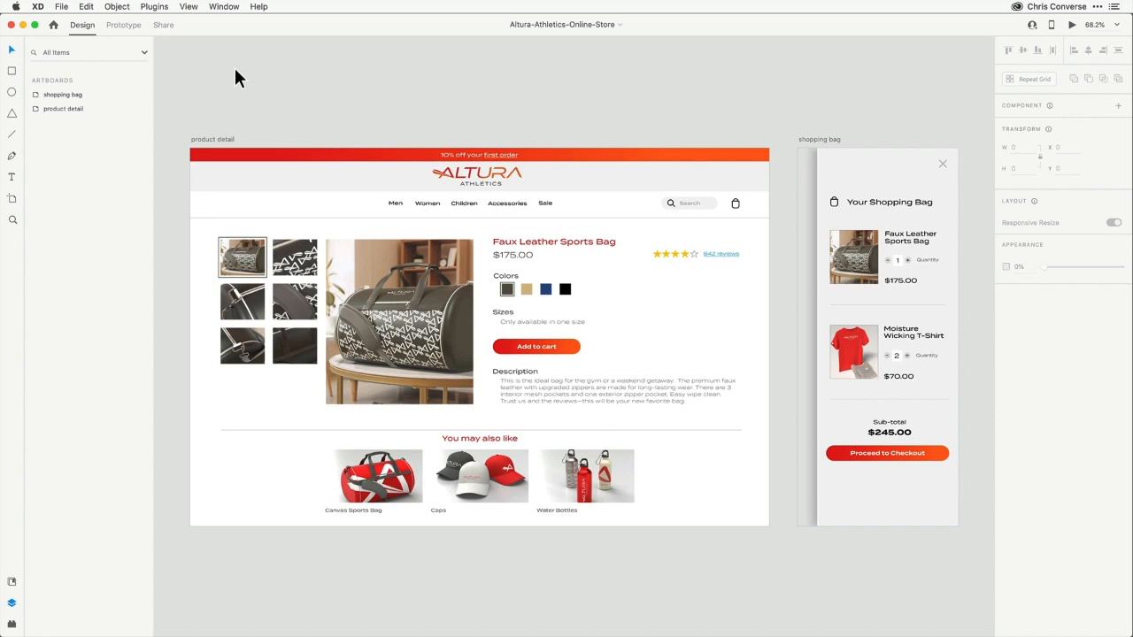
Wire the Add to cart button to the shopping bag artboard as a Tap-triggered Overlay
{"action": "double_click", "coordinate": [546, 349]}
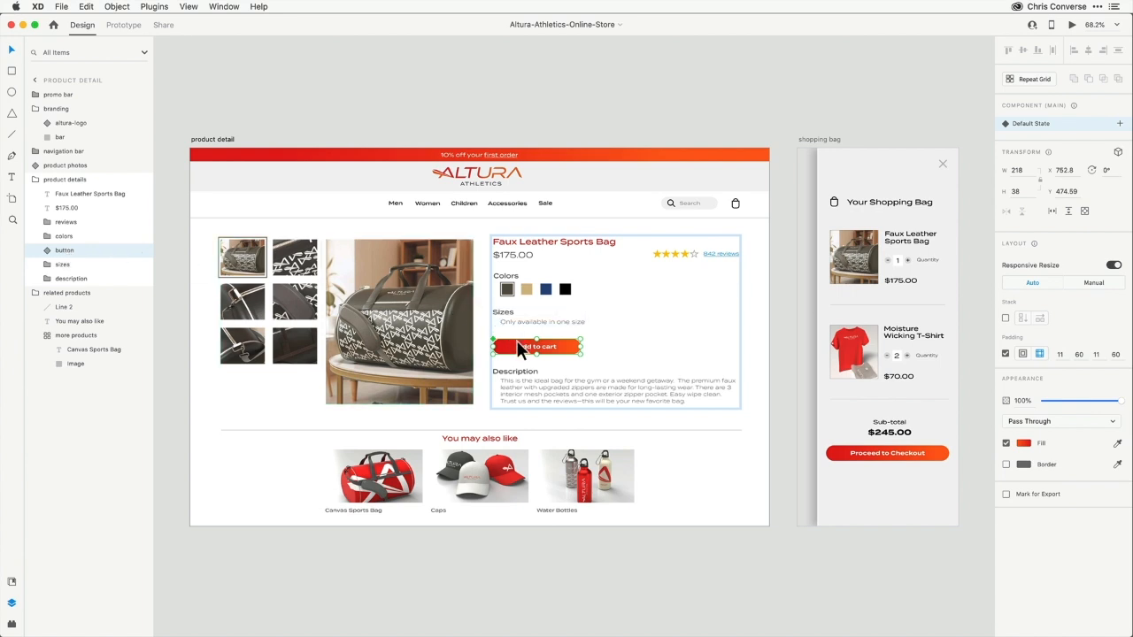
{"action": "left_click", "coordinate": [124, 25]}
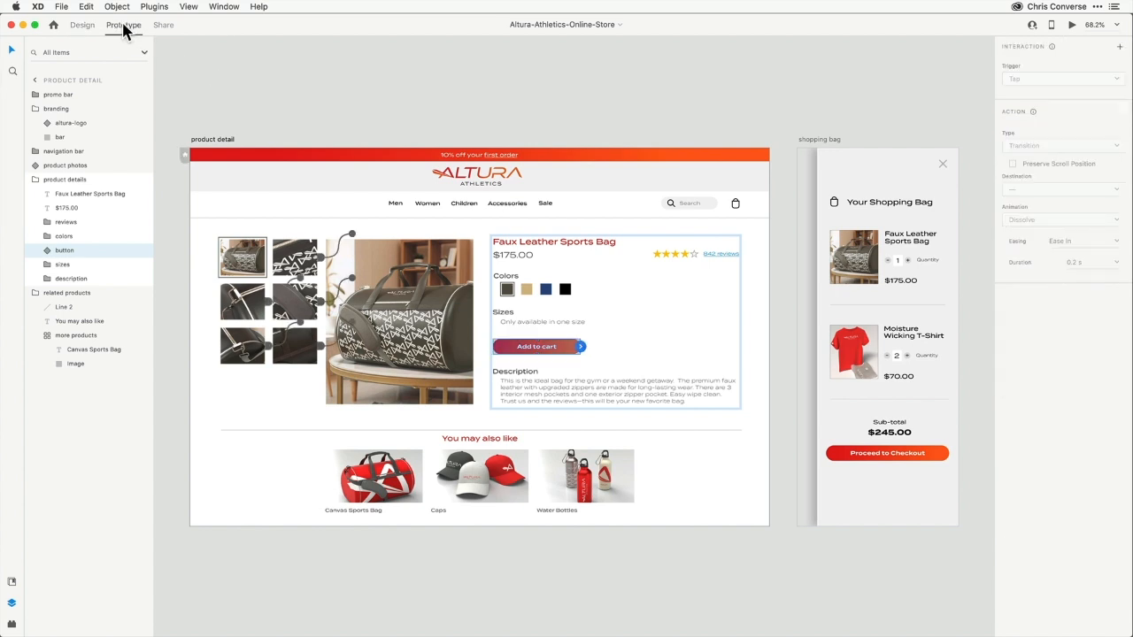
{"action": "left_click_drag", "start_coordinate": [584, 349], "coordinate": [841, 166]}
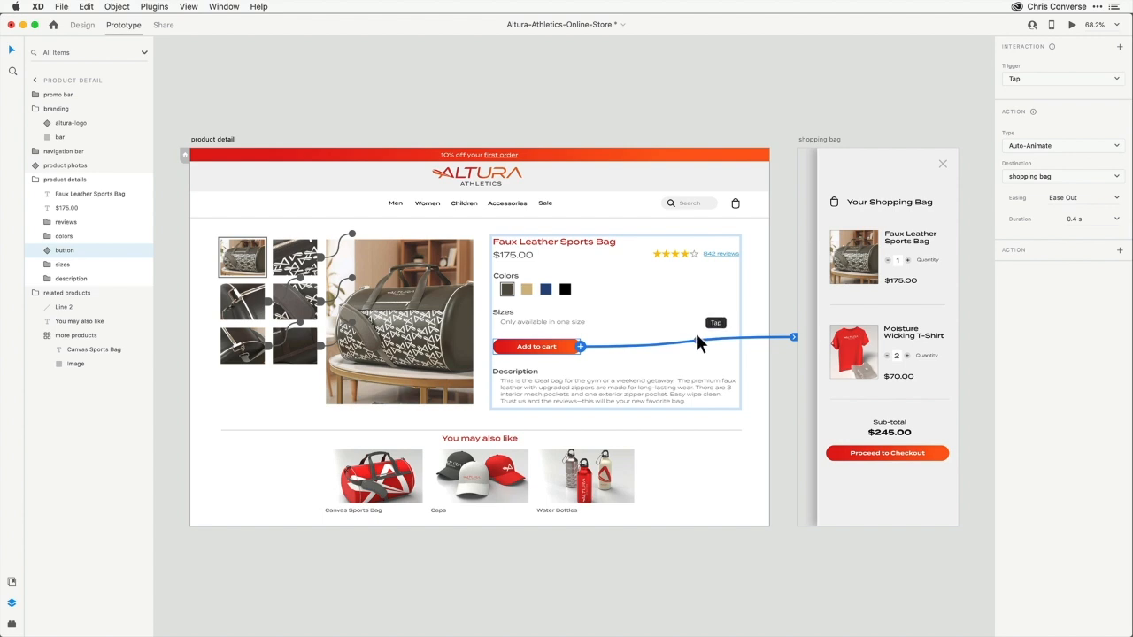
{"action": "left_click", "coordinate": [1025, 80]}
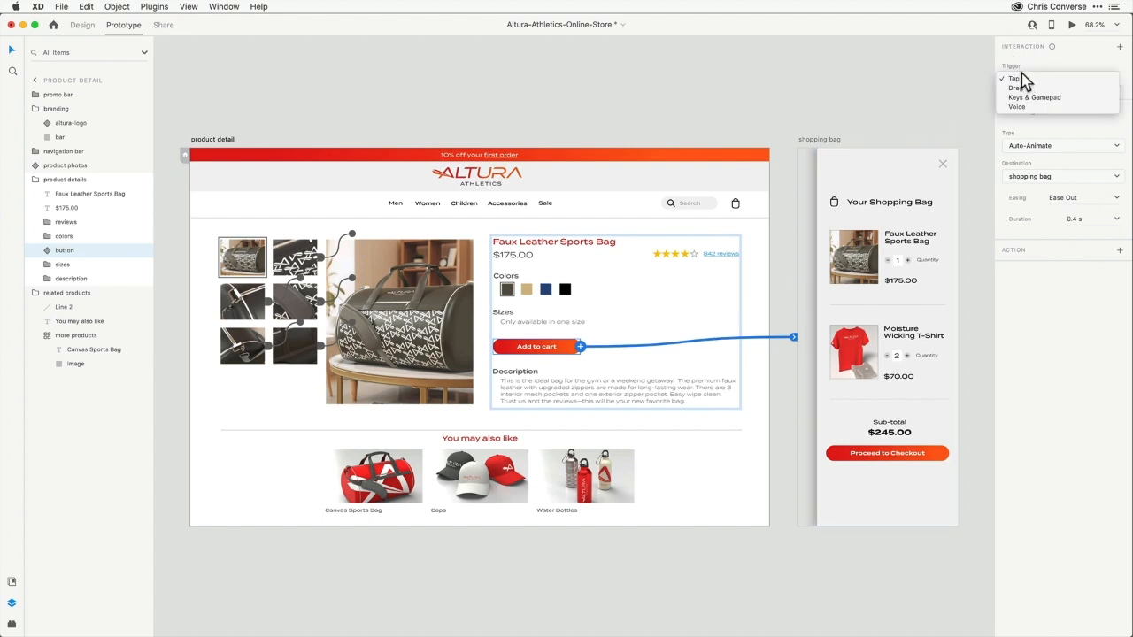
{"action": "left_click", "coordinate": [1023, 80]}
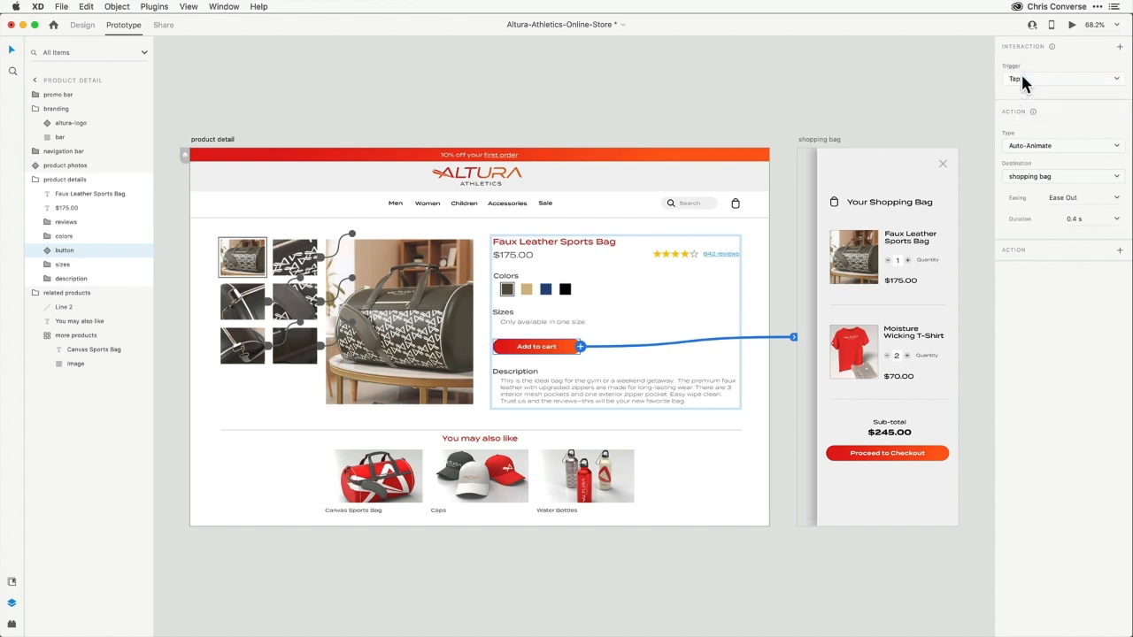
{"action": "left_click", "coordinate": [1025, 149]}
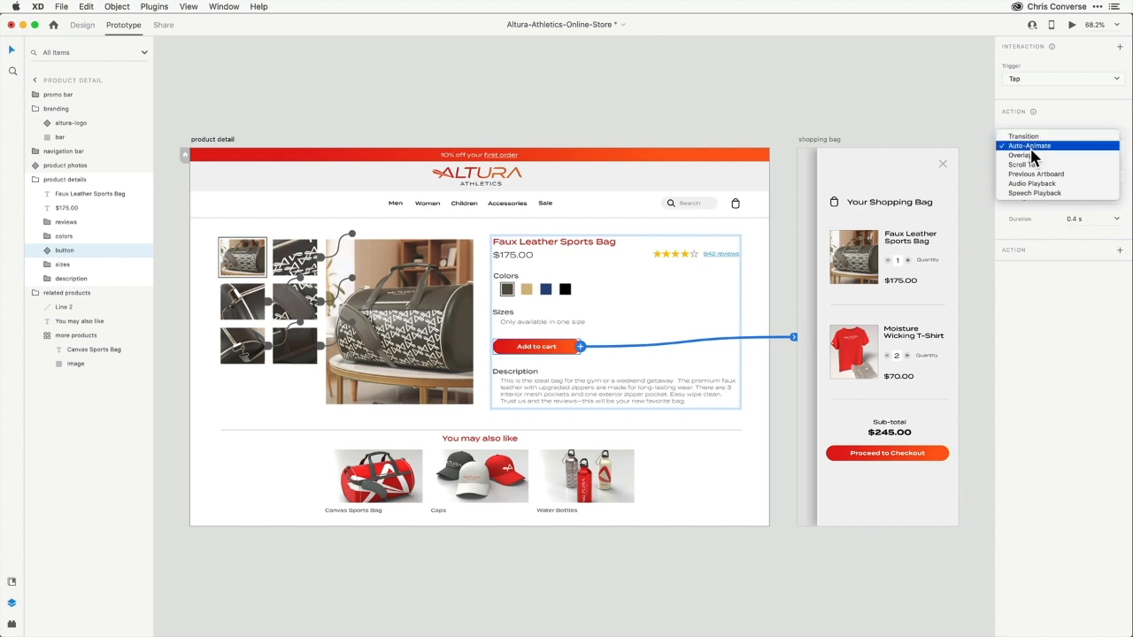
{"action": "left_click", "coordinate": [1033, 156]}
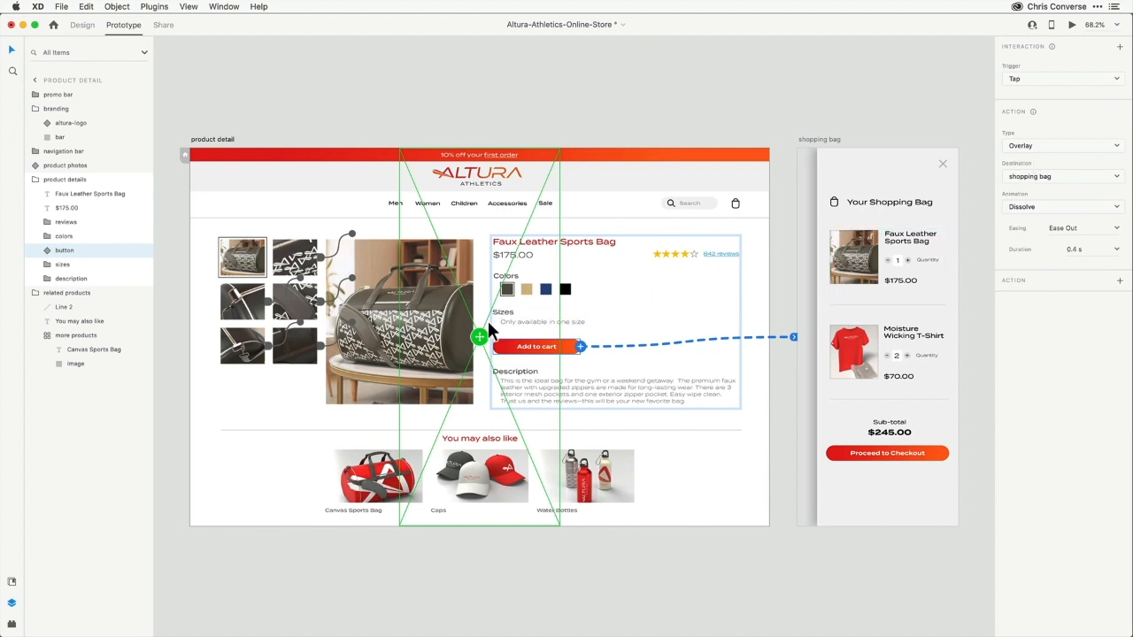
Position the shopping bag overlay and set its animation to Slide Left
{"action": "left_click_drag", "start_coordinate": [482, 345], "coordinate": [602, 317]}
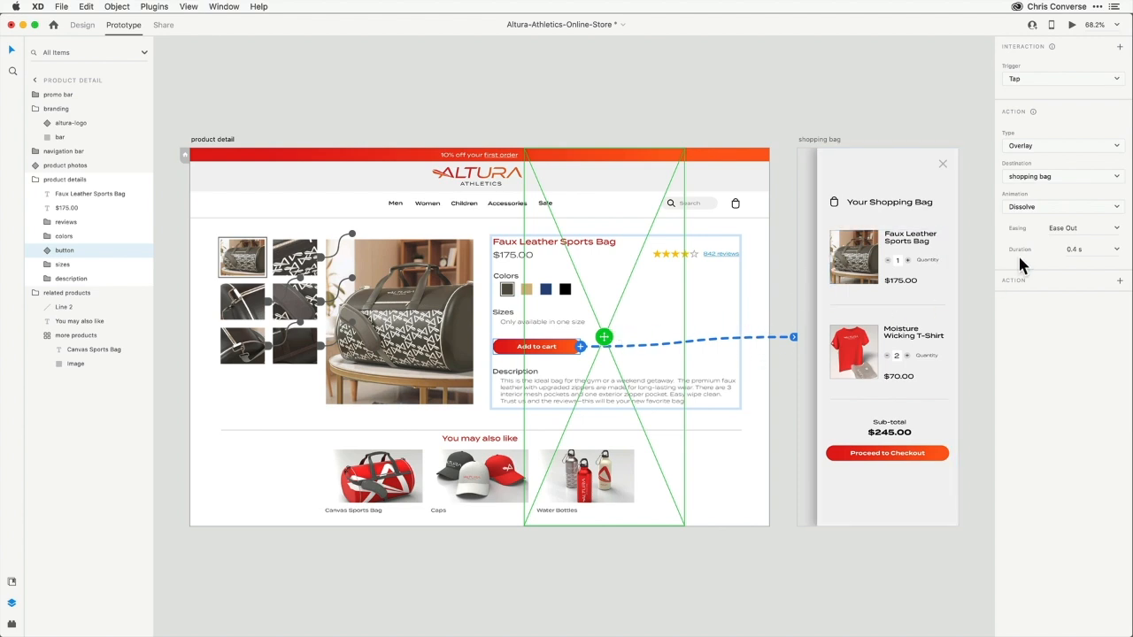
{"action": "left_click", "coordinate": [1034, 208]}
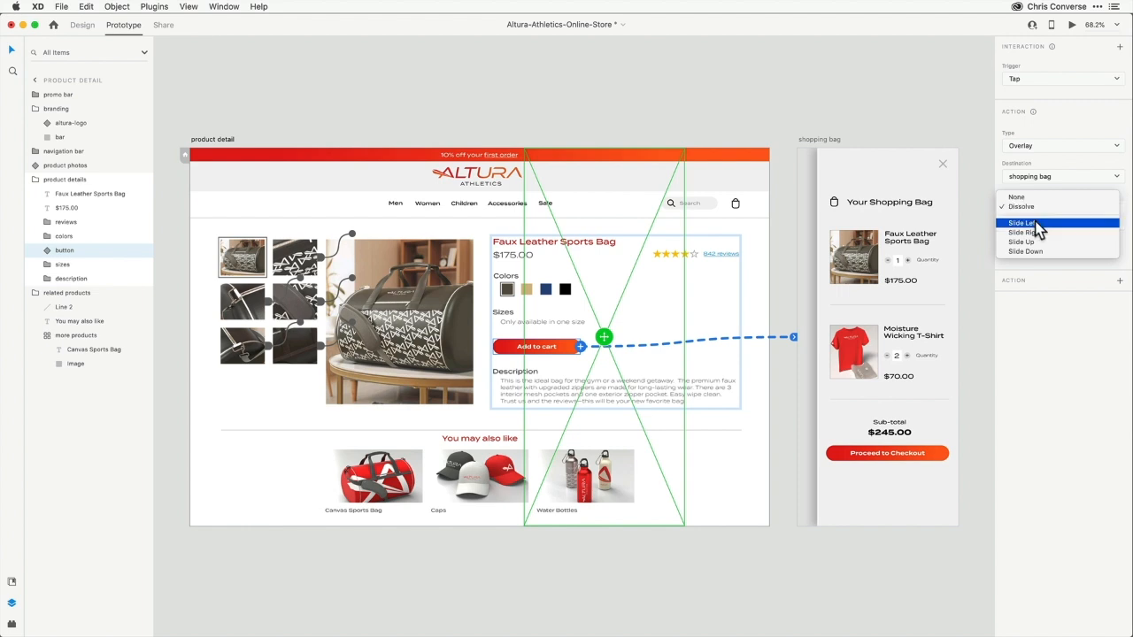
{"action": "left_click", "coordinate": [1032, 223]}
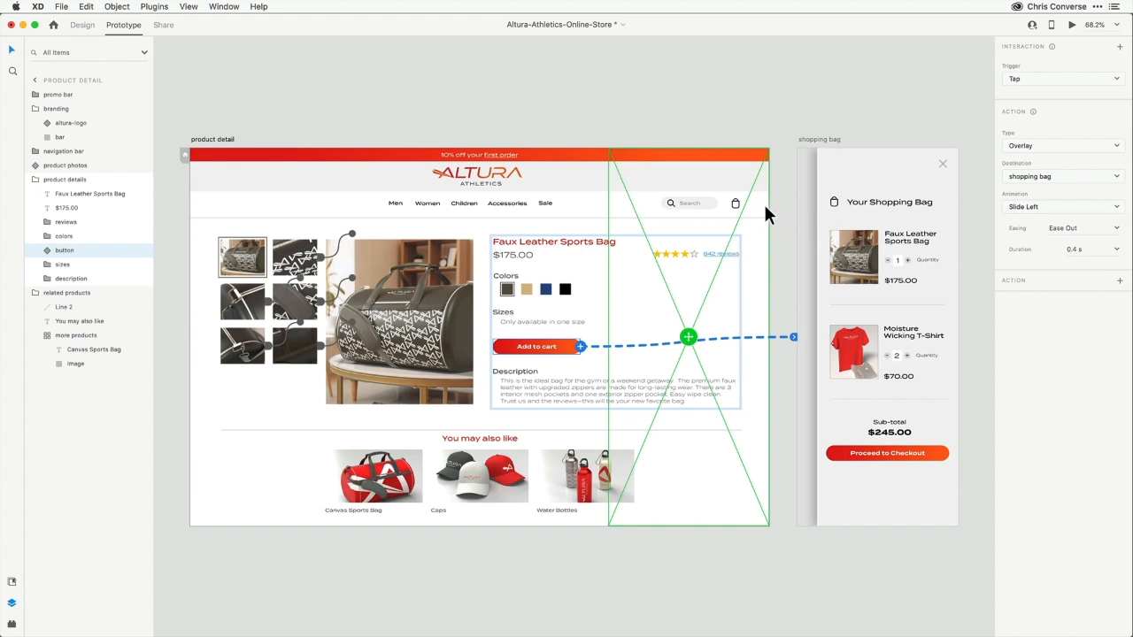
Inspect the shopping bag artboard's background color layer and its drop shadow
{"action": "left_click", "coordinate": [848, 161]}
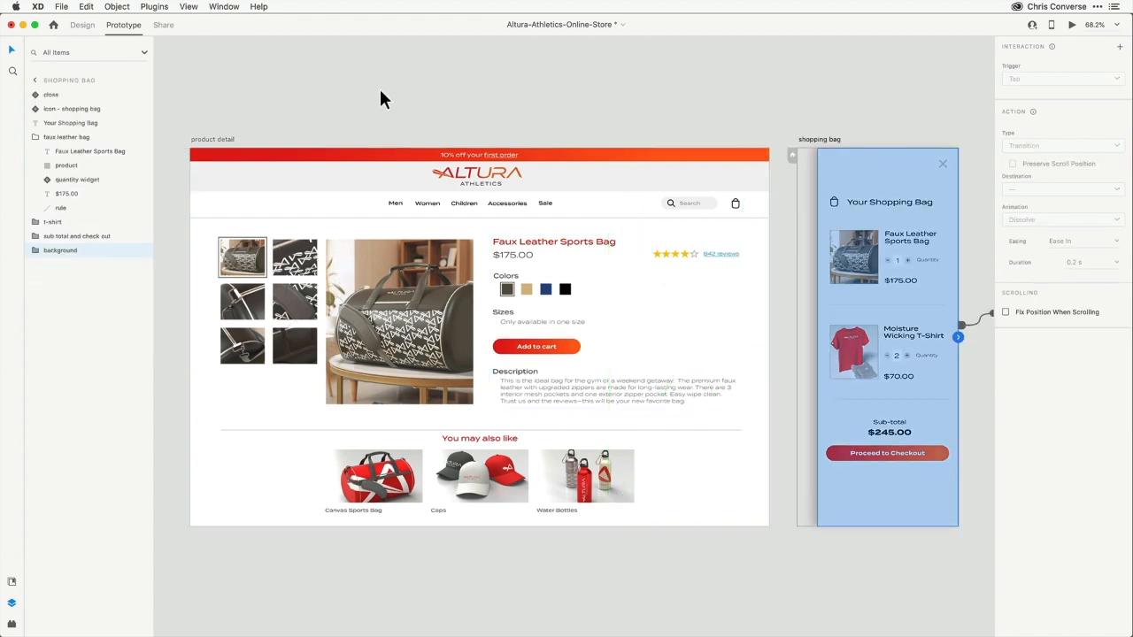
{"action": "left_click", "coordinate": [83, 25]}
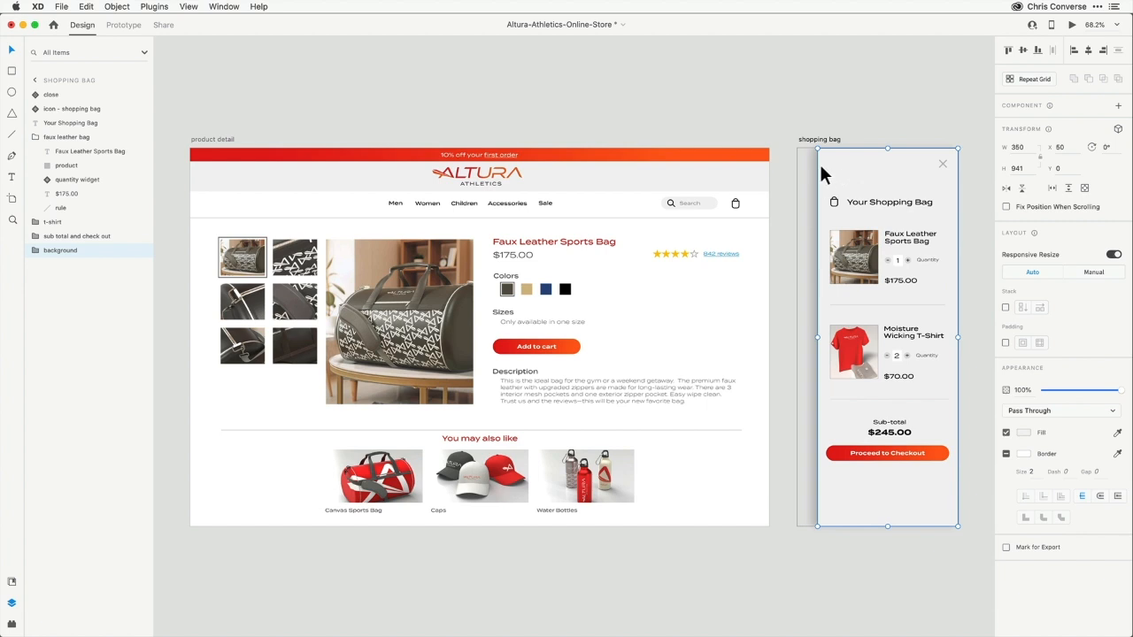
{"action": "left_click", "coordinate": [785, 125]}
{"action": "left_click", "coordinate": [822, 167]}
{"action": "left_click", "coordinate": [35, 251]}
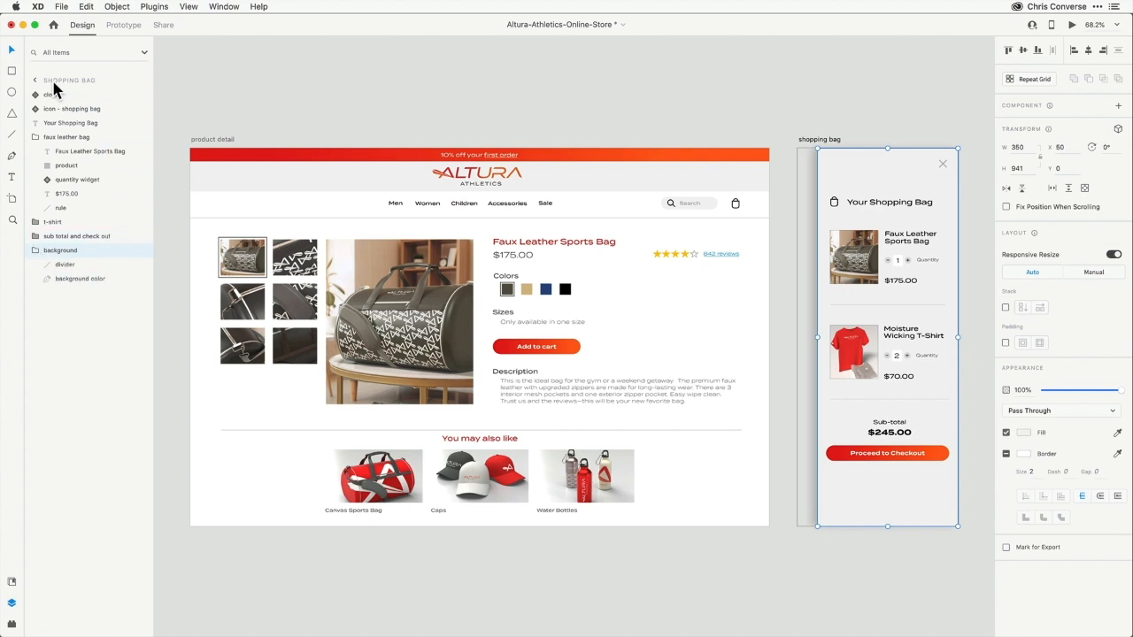
{"action": "left_click", "coordinate": [67, 281]}
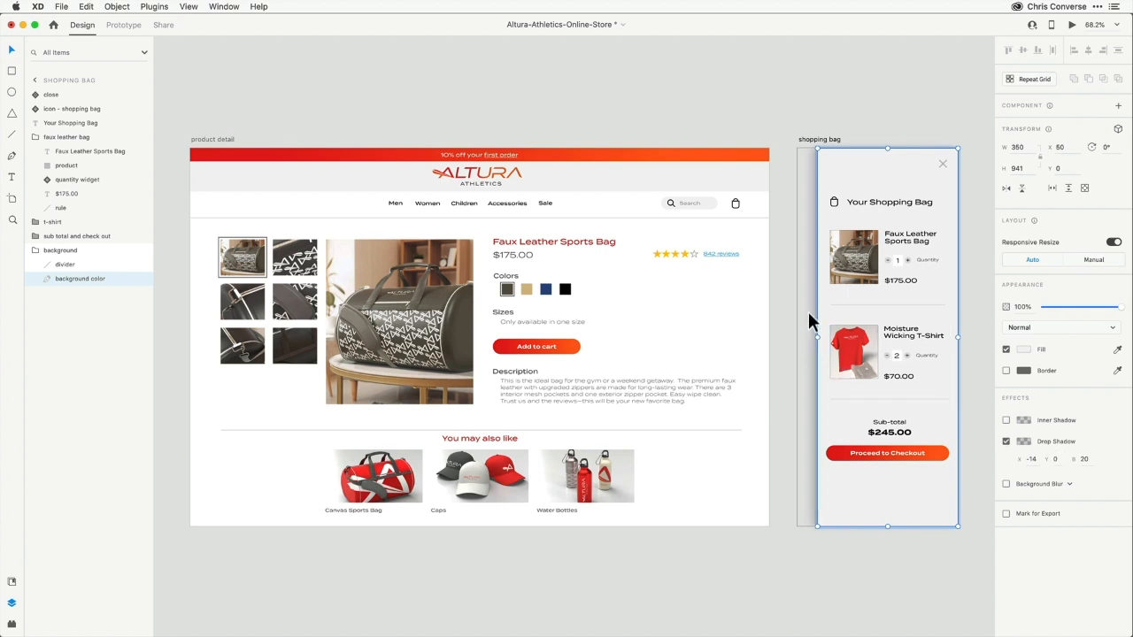
{"action": "left_click", "coordinate": [777, 85]}
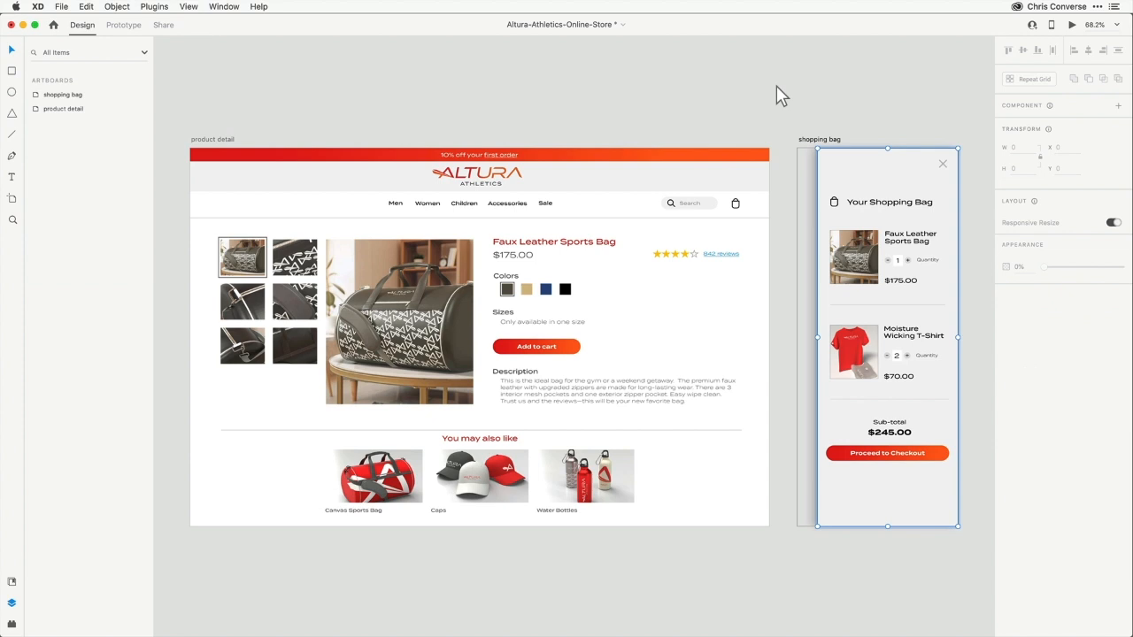
Reselect the Add to cart button in prototype mode to review its overlay interaction
{"action": "left_click", "coordinate": [124, 25]}
{"action": "double_click", "coordinate": [556, 348]}
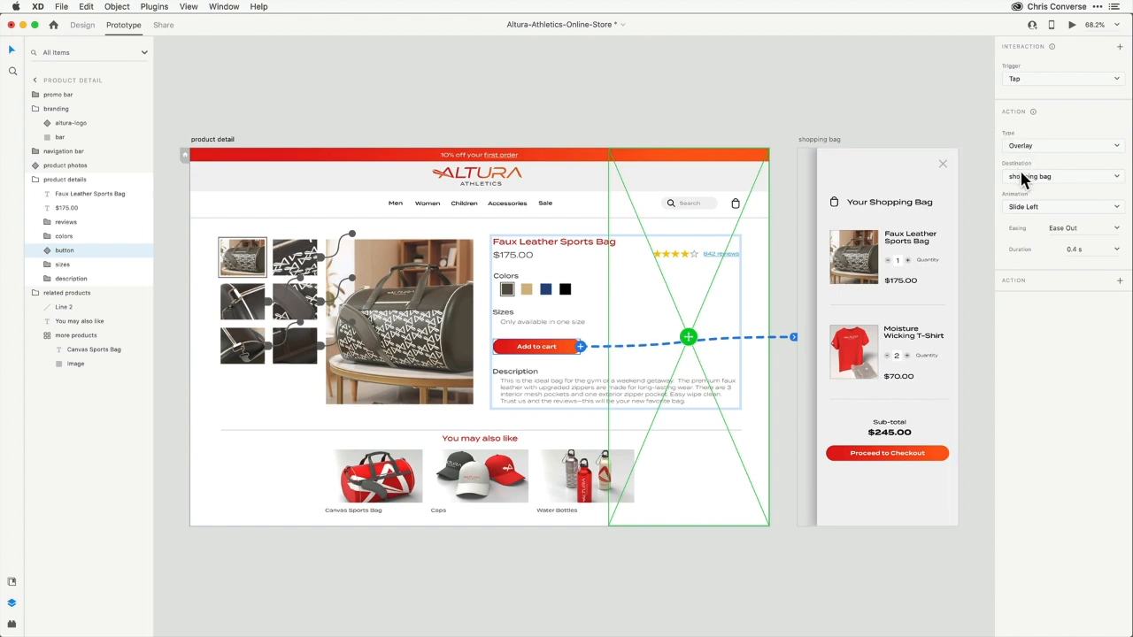
Set the shopping bag overlay's animation duration to 0.95 s
{"action": "left_click", "coordinate": [1086, 252]}
{"action": "type", "text": ".95"}
{"action": "key", "text": "Return"}
{"action": "left_click", "coordinate": [767, 86]}
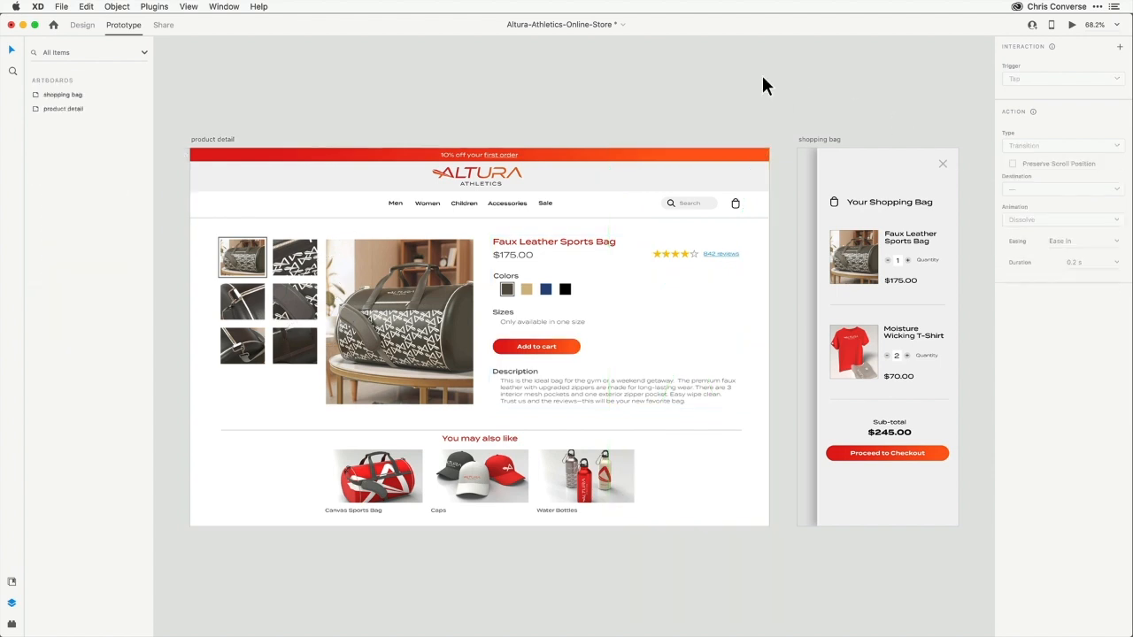
Preview the prototype and test opening and closing the shopping bag overlay from Add to cart
{"action": "left_click", "coordinate": [1071, 27]}
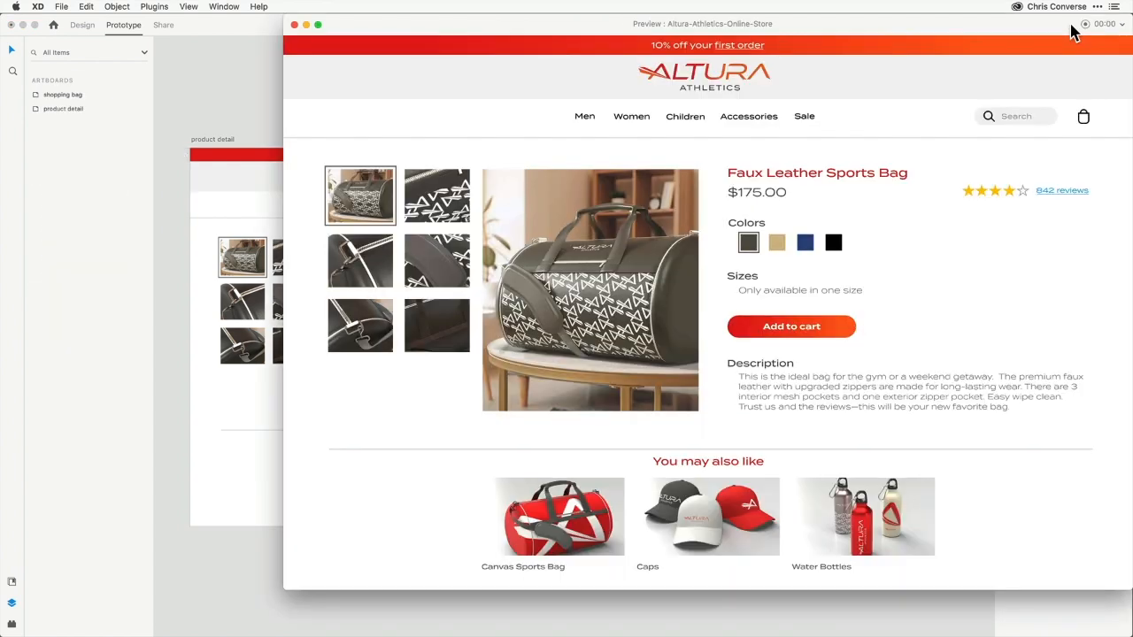
{"action": "left_click_drag", "start_coordinate": [1068, 27], "coordinate": [879, 44]}
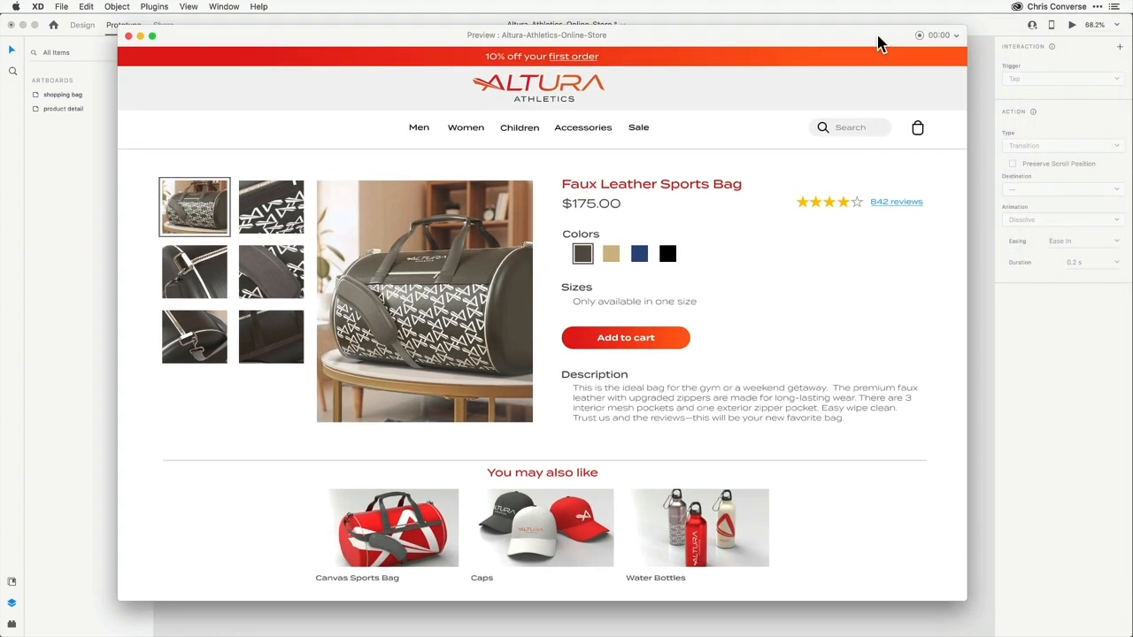
{"action": "left_click", "coordinate": [622, 344]}
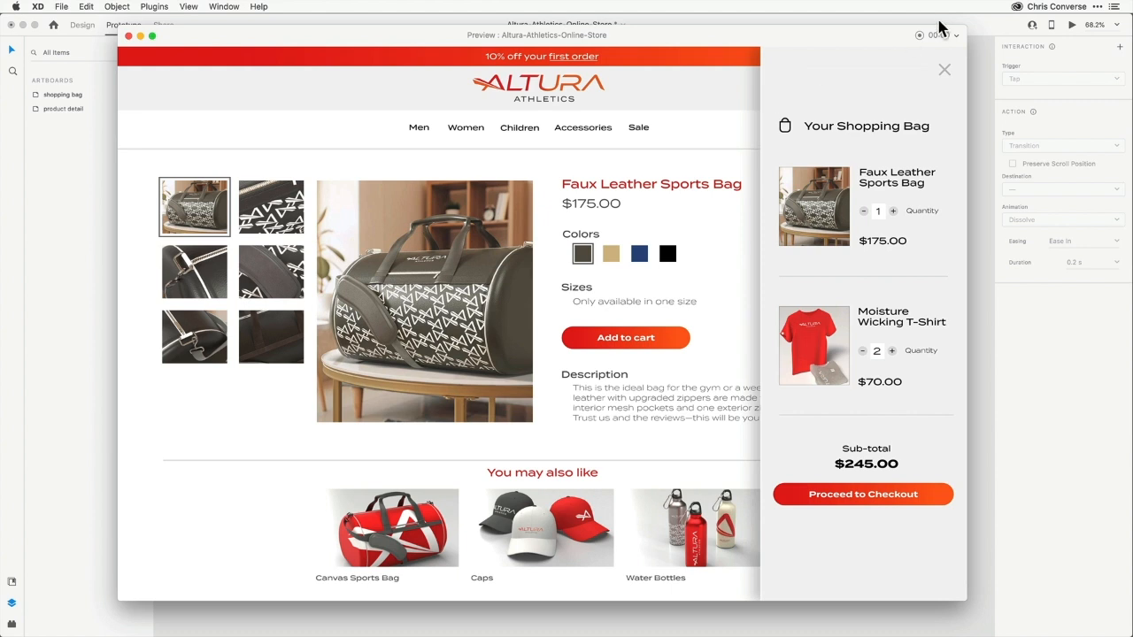
{"action": "left_click", "coordinate": [944, 71]}
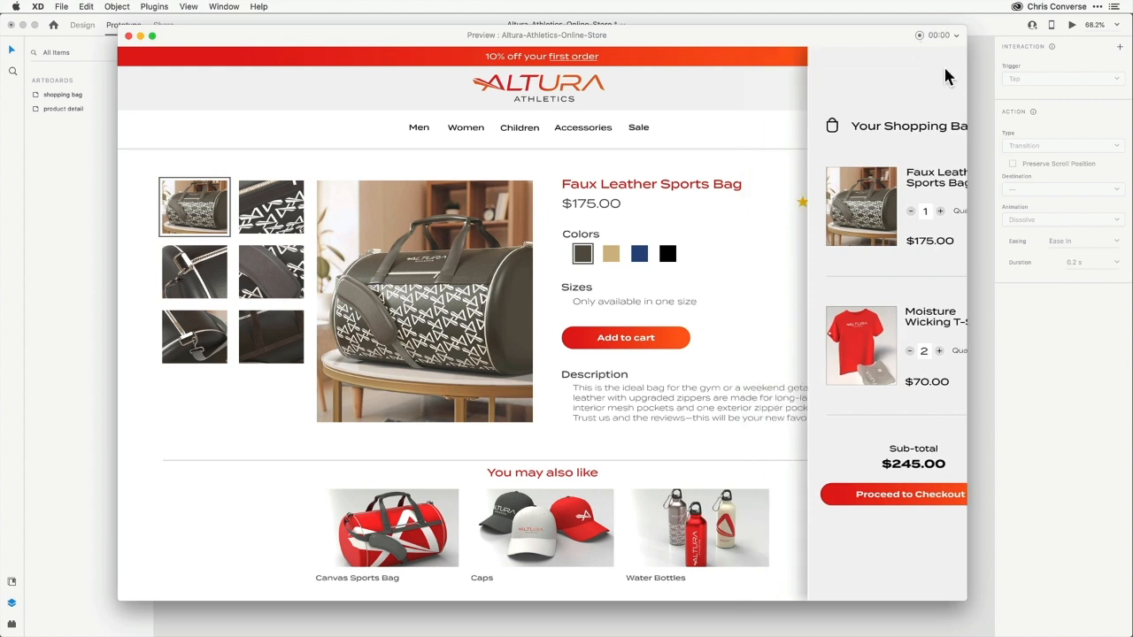
{"action": "left_click", "coordinate": [638, 340]}
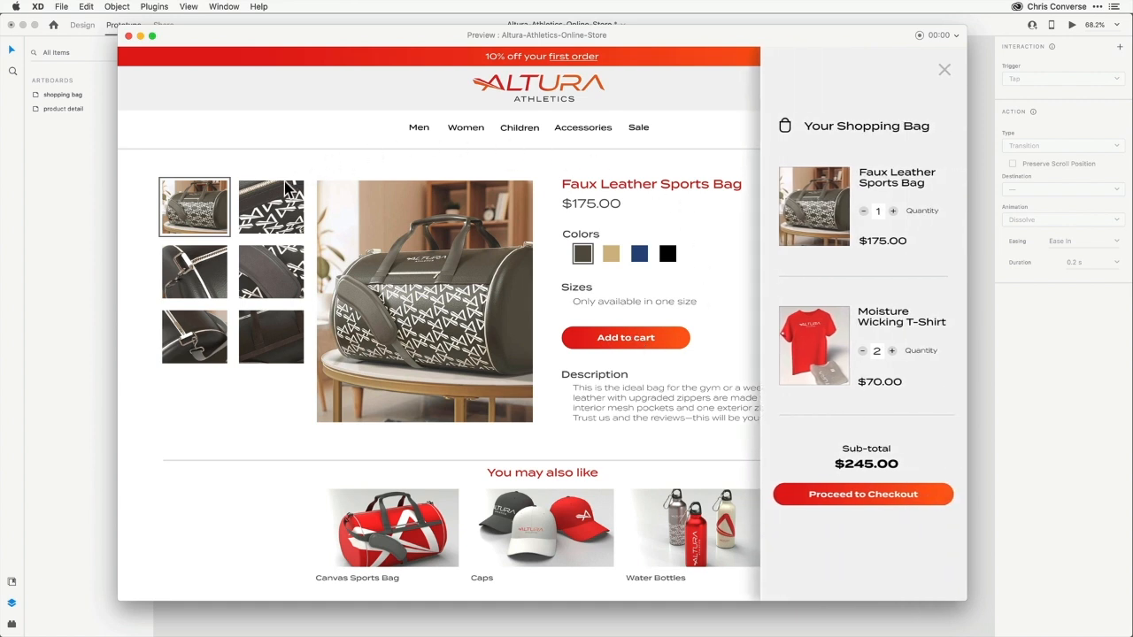
{"action": "left_click", "coordinate": [250, 436]}
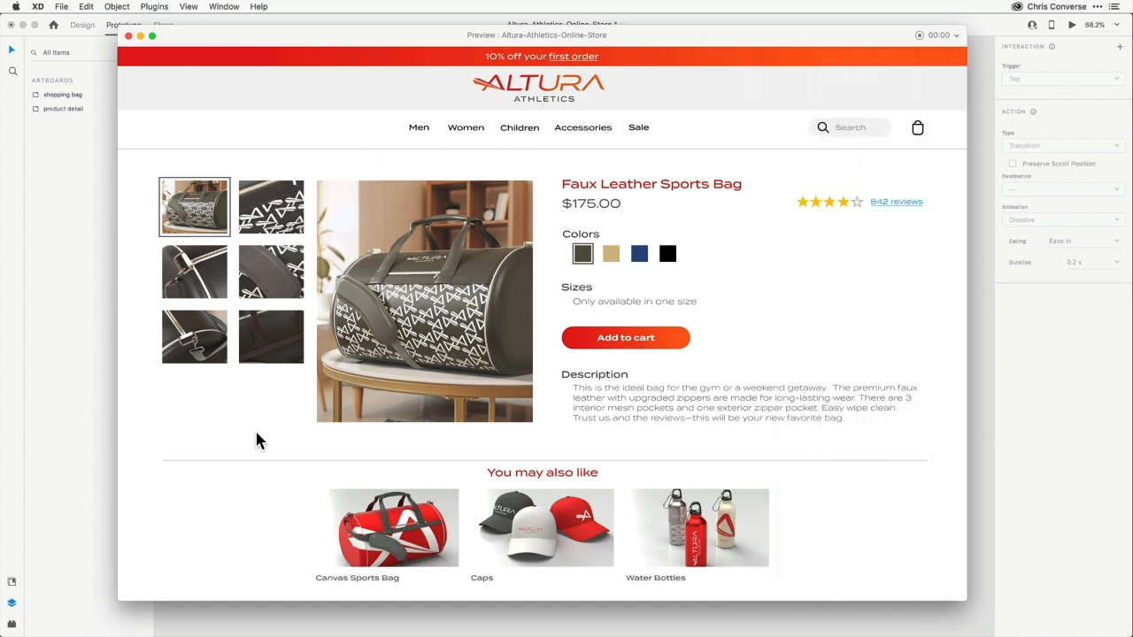
Test the product photo thumbnails and the Add to cart button in the preview window
{"action": "left_click", "coordinate": [271, 285]}
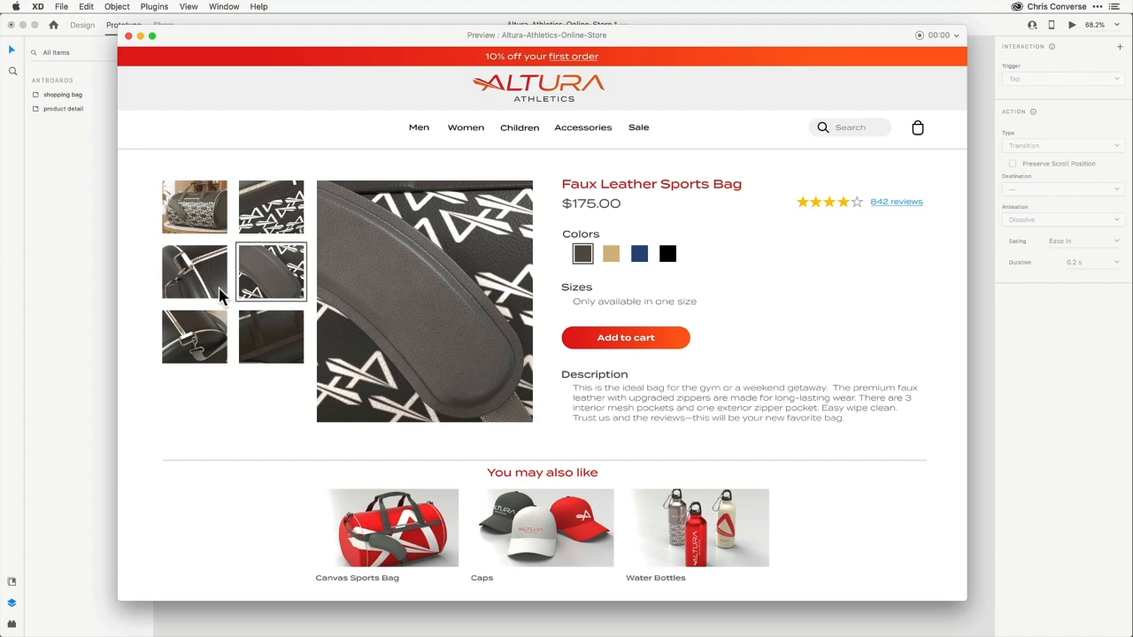
{"action": "left_click", "coordinate": [202, 330]}
{"action": "left_click", "coordinate": [275, 280]}
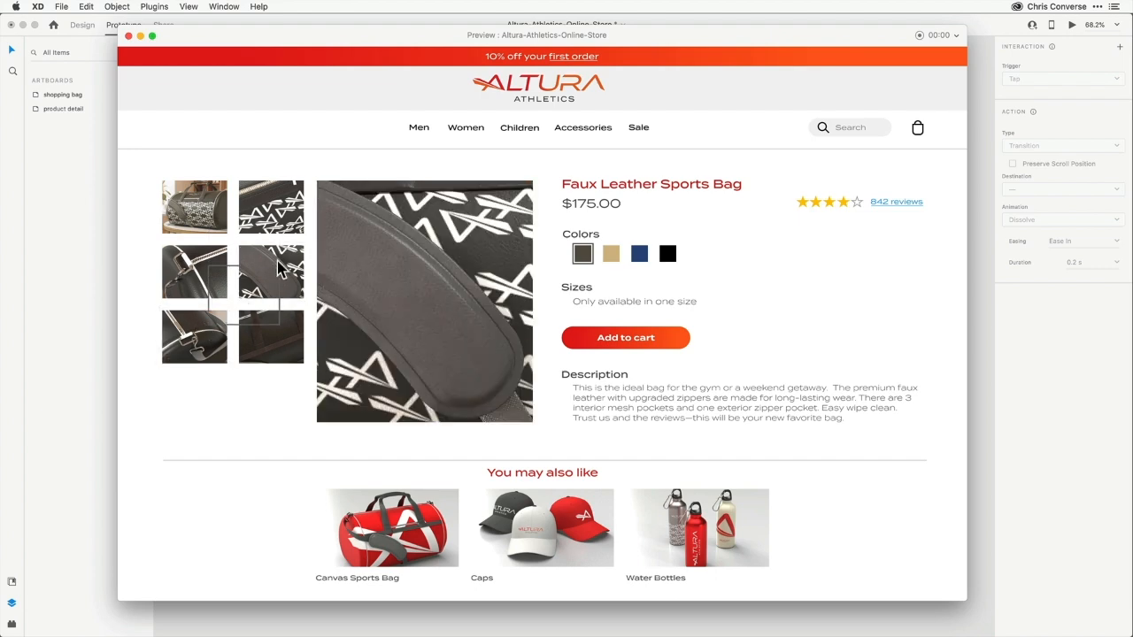
{"action": "left_click", "coordinate": [282, 214]}
{"action": "left_click", "coordinate": [196, 209]}
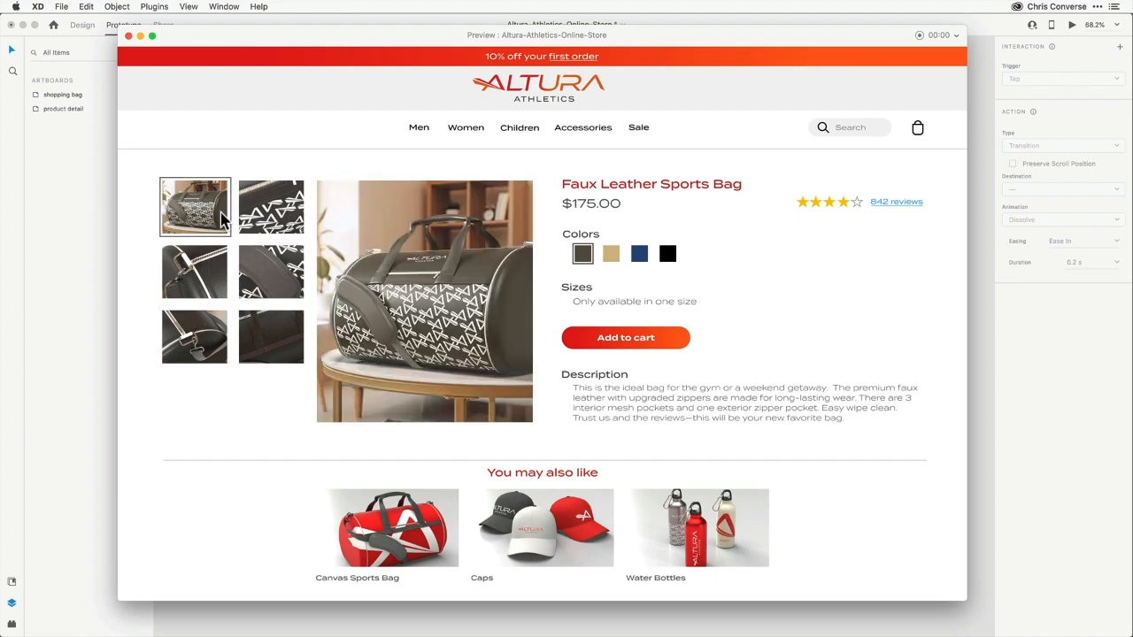
{"action": "left_click", "coordinate": [627, 341]}
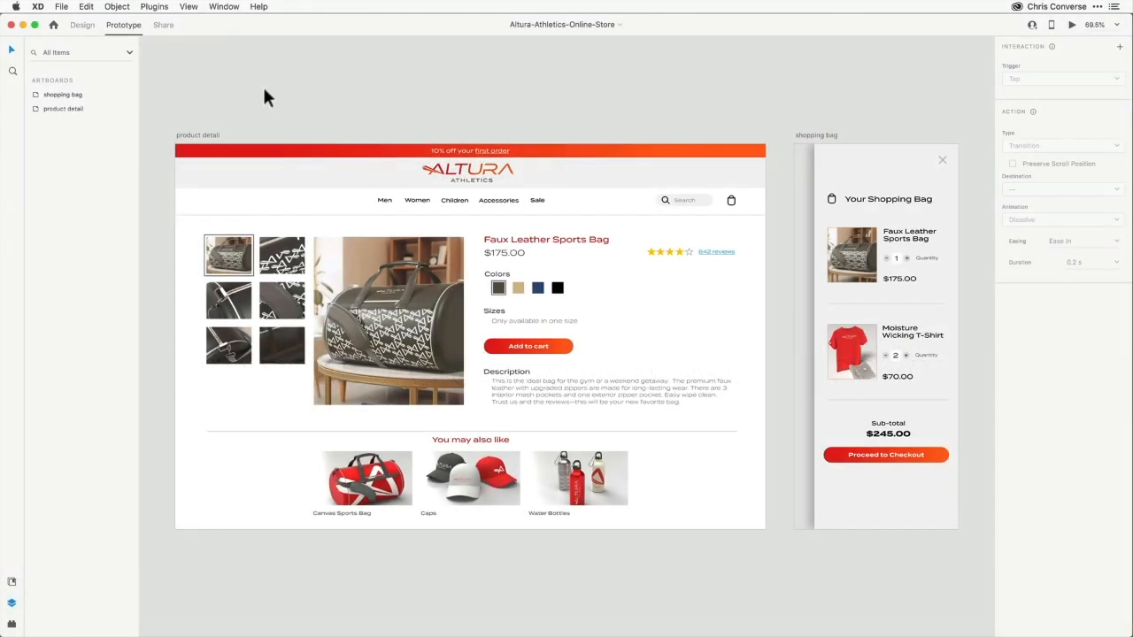
Create a share link with Design Review view setting and Anyone with the link access
{"action": "left_click", "coordinate": [163, 25]}
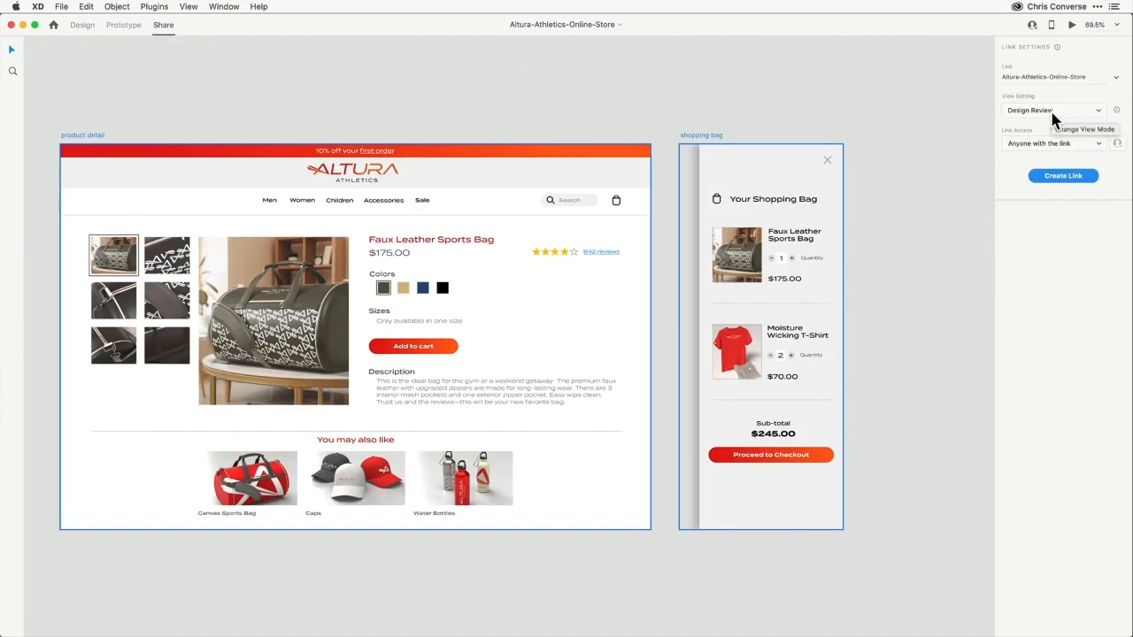
{"action": "left_click", "coordinate": [1074, 115]}
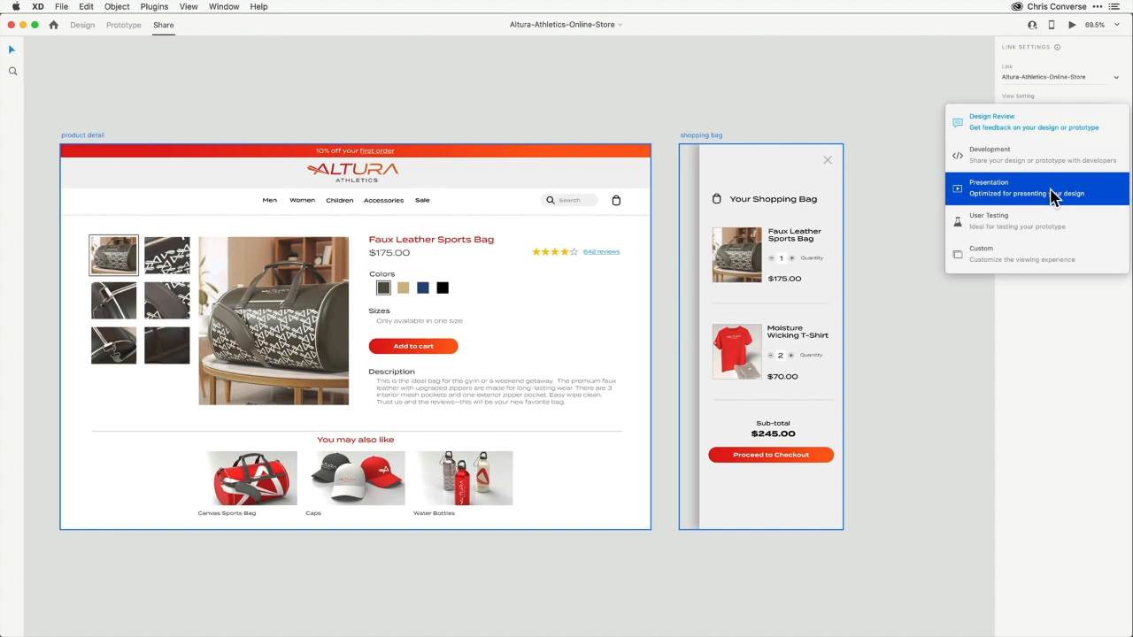
{"action": "left_click", "coordinate": [1005, 128]}
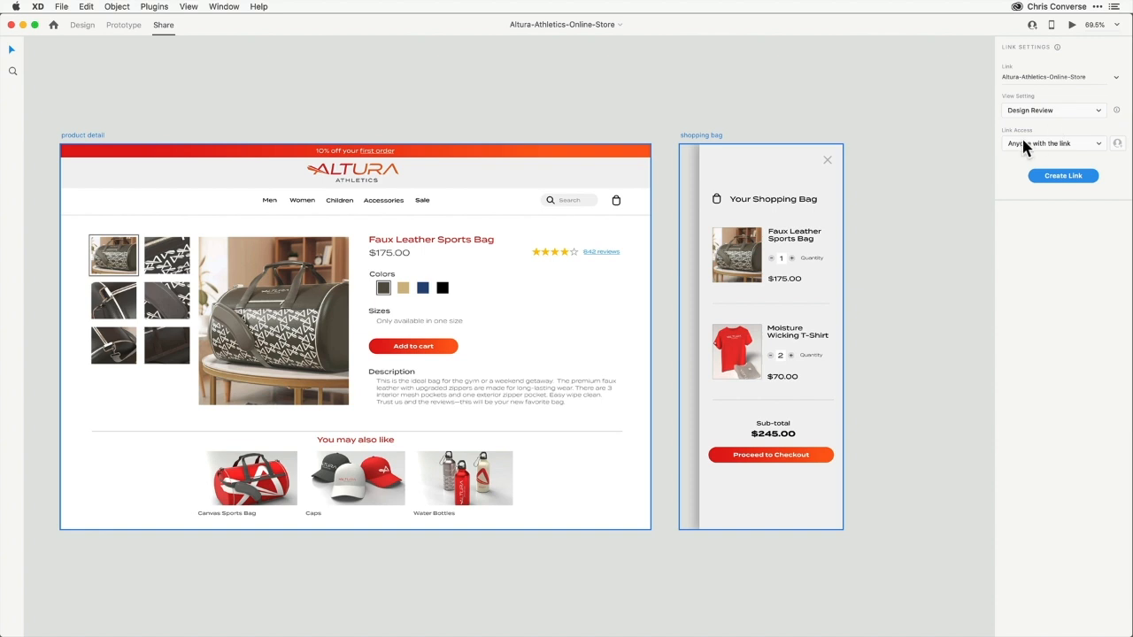
{"action": "left_click", "coordinate": [1029, 144]}
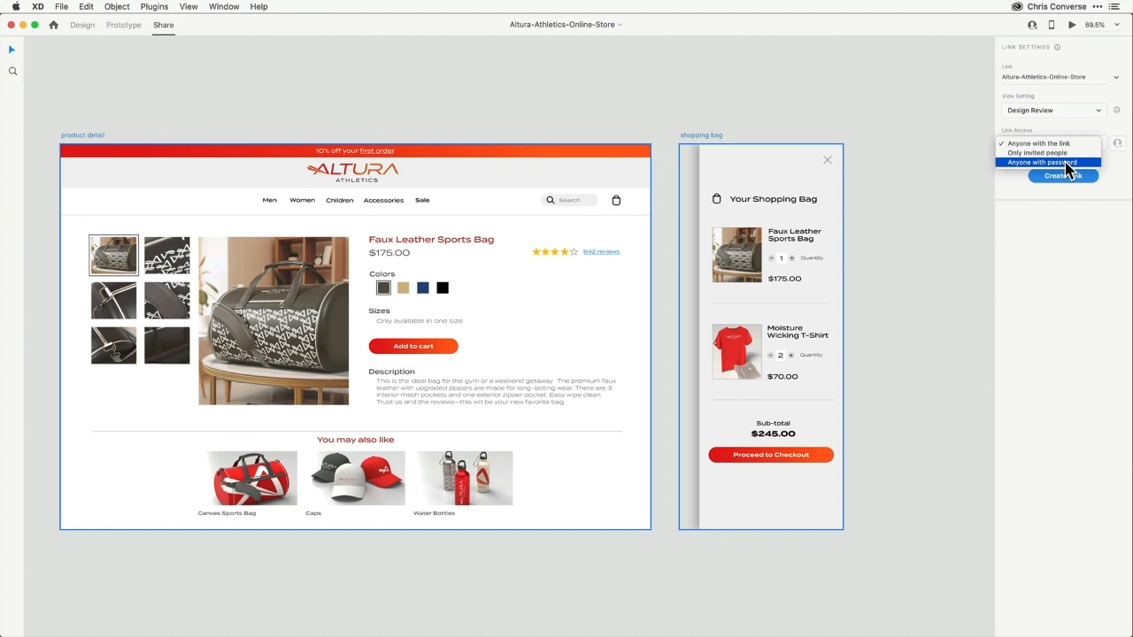
{"action": "left_click", "coordinate": [1046, 147]}
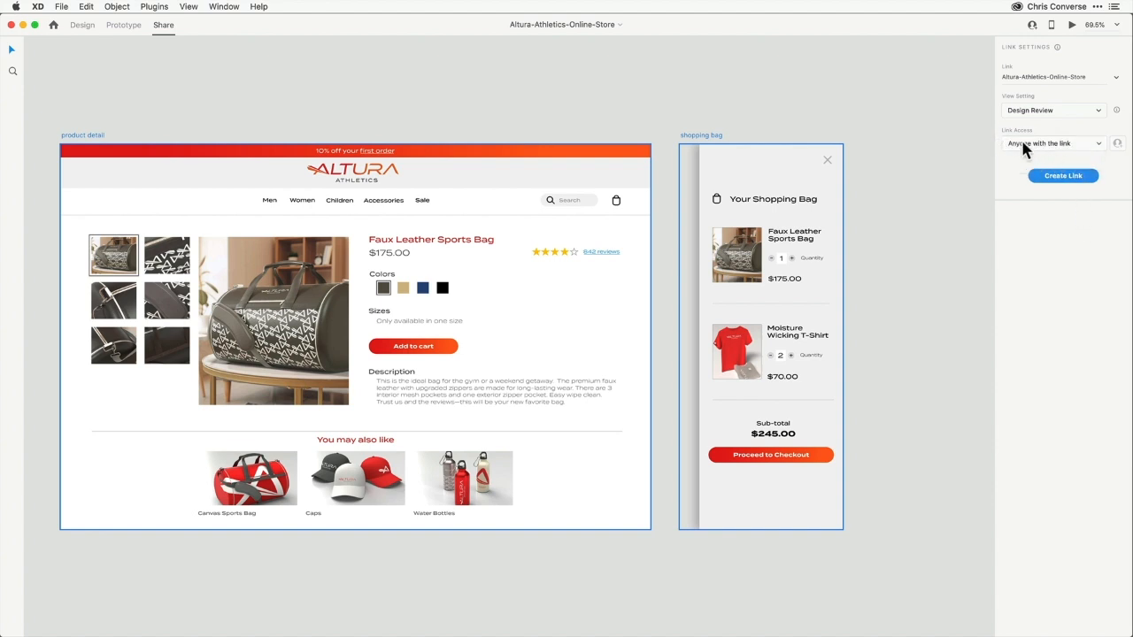
{"action": "left_click", "coordinate": [1069, 179]}
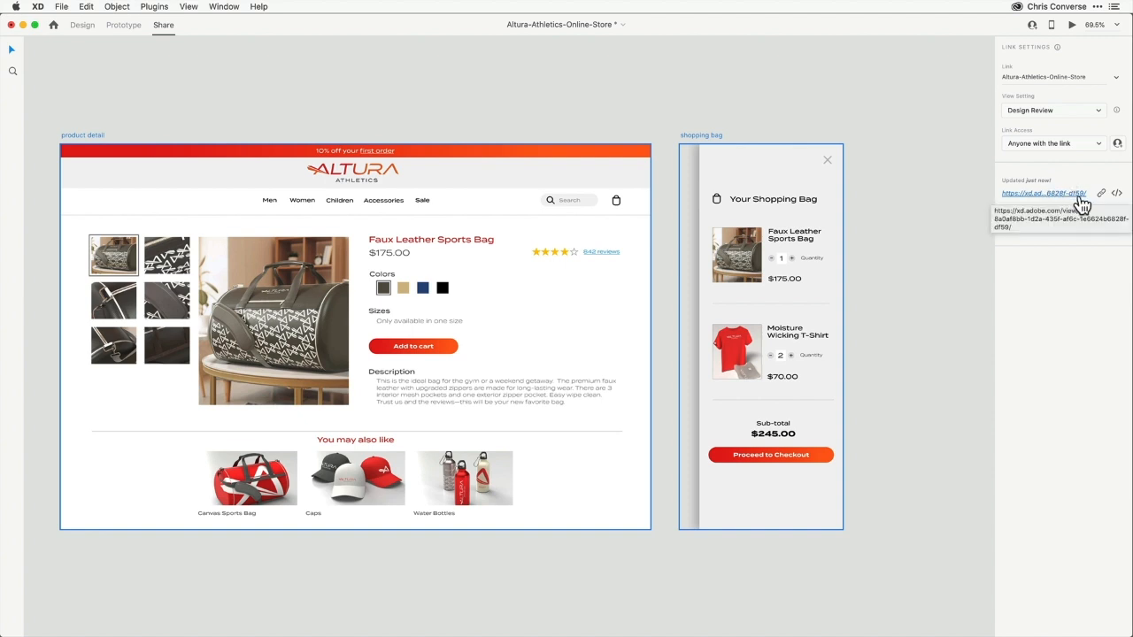
Copy the shared link and open it in Safari
{"action": "left_click", "coordinate": [1102, 197]}
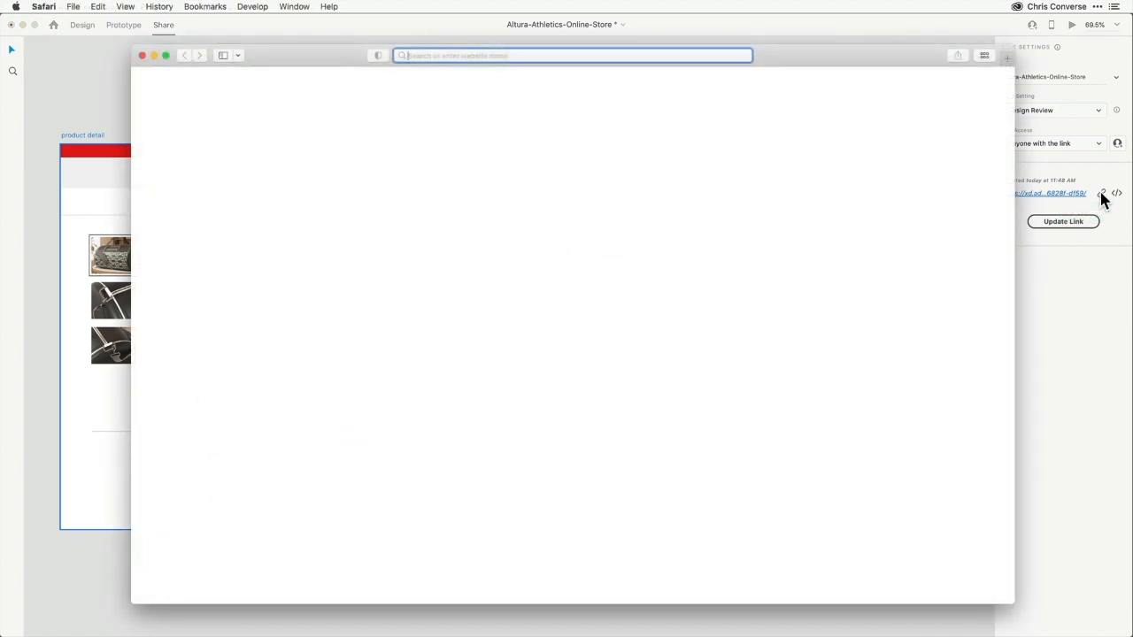
{"action": "key", "text": "super+v"}
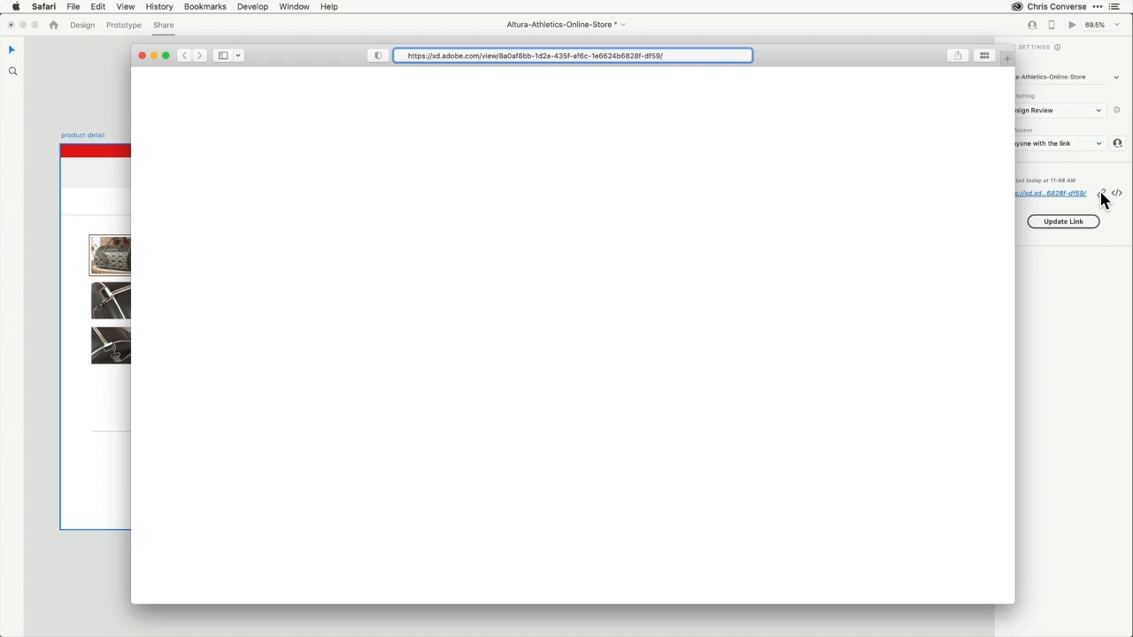
{"action": "key", "text": "Return"}
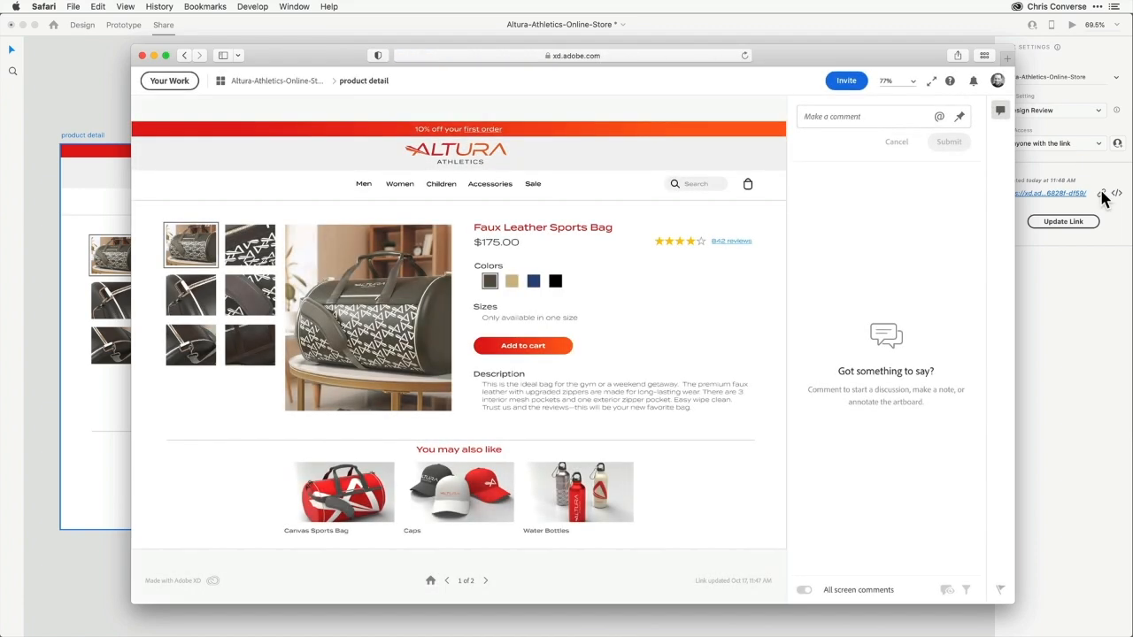
Test the thumbnails and the Add to cart overlay in the shared browser prototype
{"action": "left_click", "coordinate": [248, 256]}
{"action": "left_click", "coordinate": [247, 288]}
{"action": "left_click", "coordinate": [197, 291]}
{"action": "left_click", "coordinate": [196, 330]}
{"action": "left_click", "coordinate": [238, 346]}
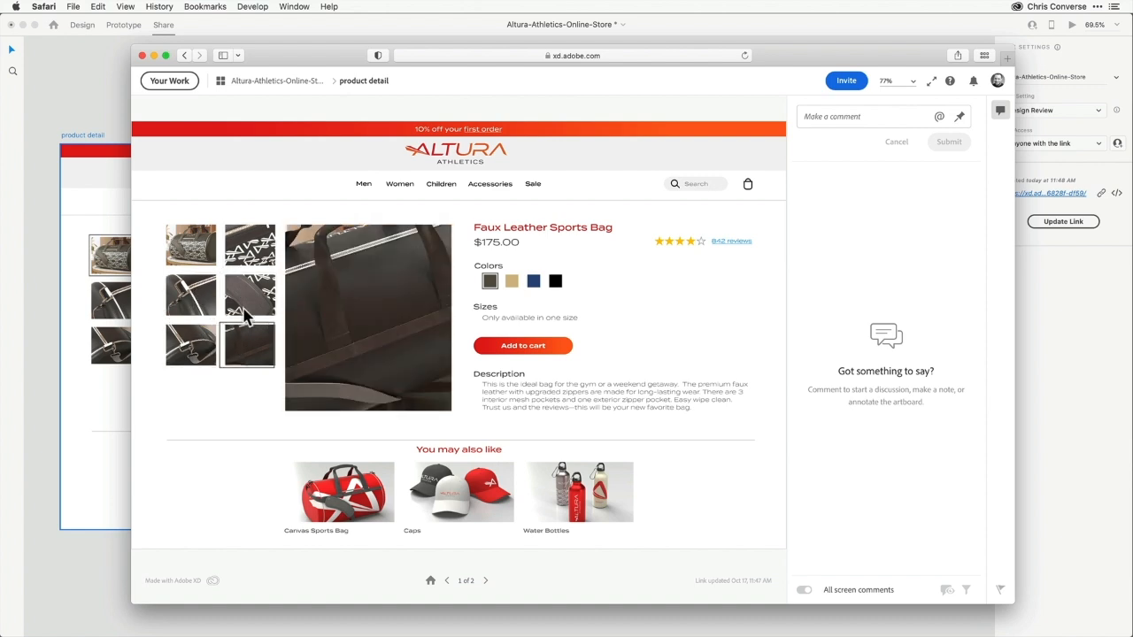
{"action": "left_click", "coordinate": [245, 303]}
{"action": "left_click", "coordinate": [198, 298]}
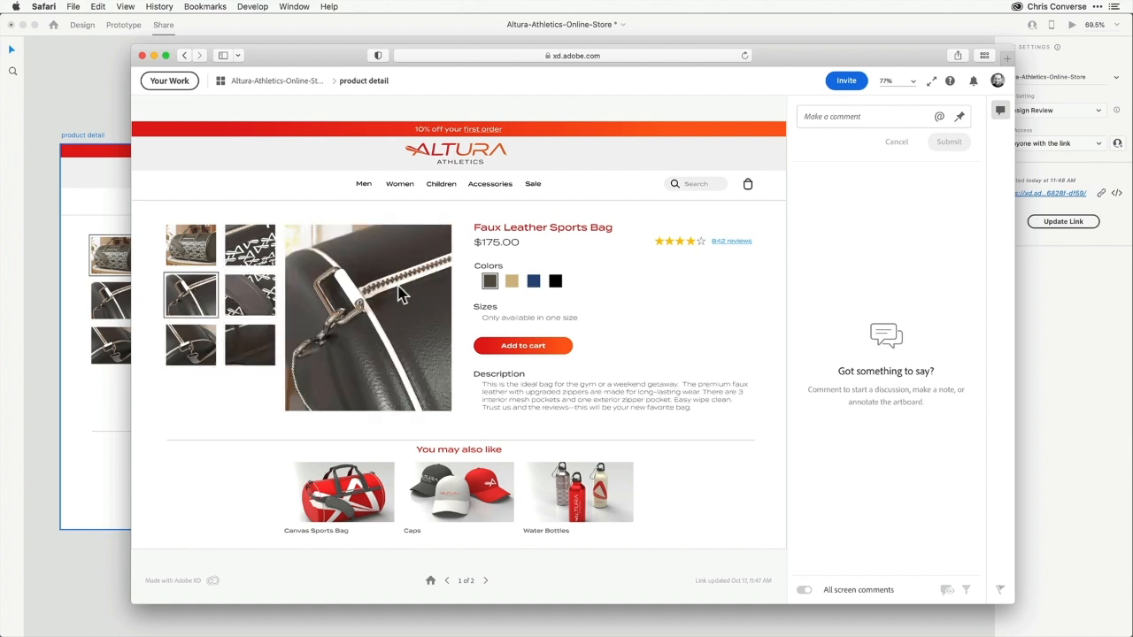
{"action": "left_click", "coordinate": [534, 354]}
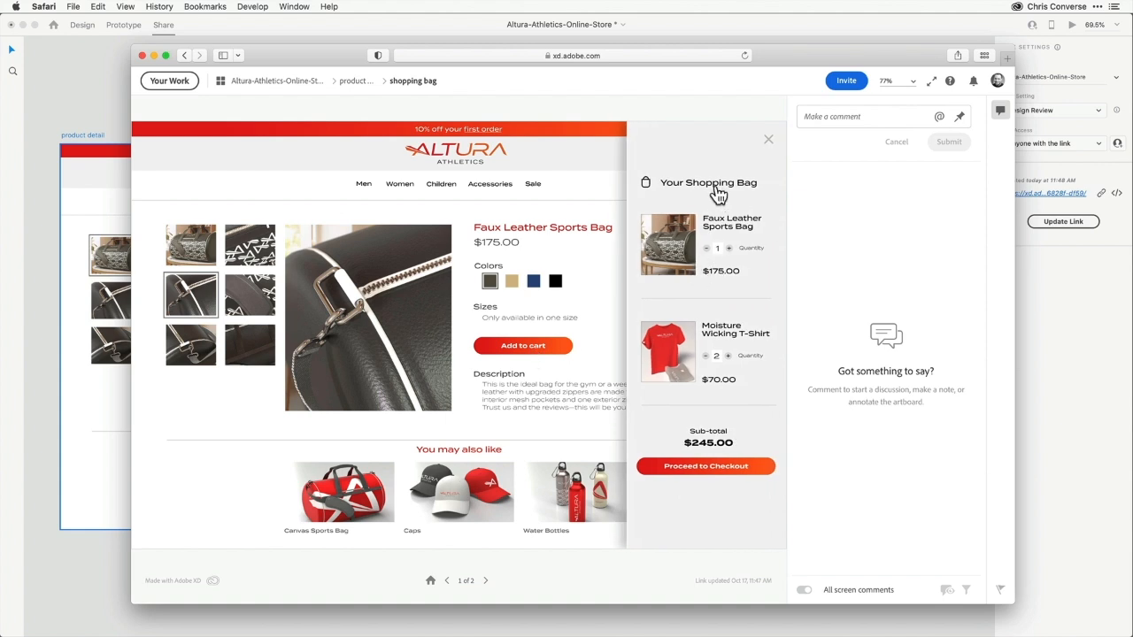
{"action": "left_click", "coordinate": [478, 219]}
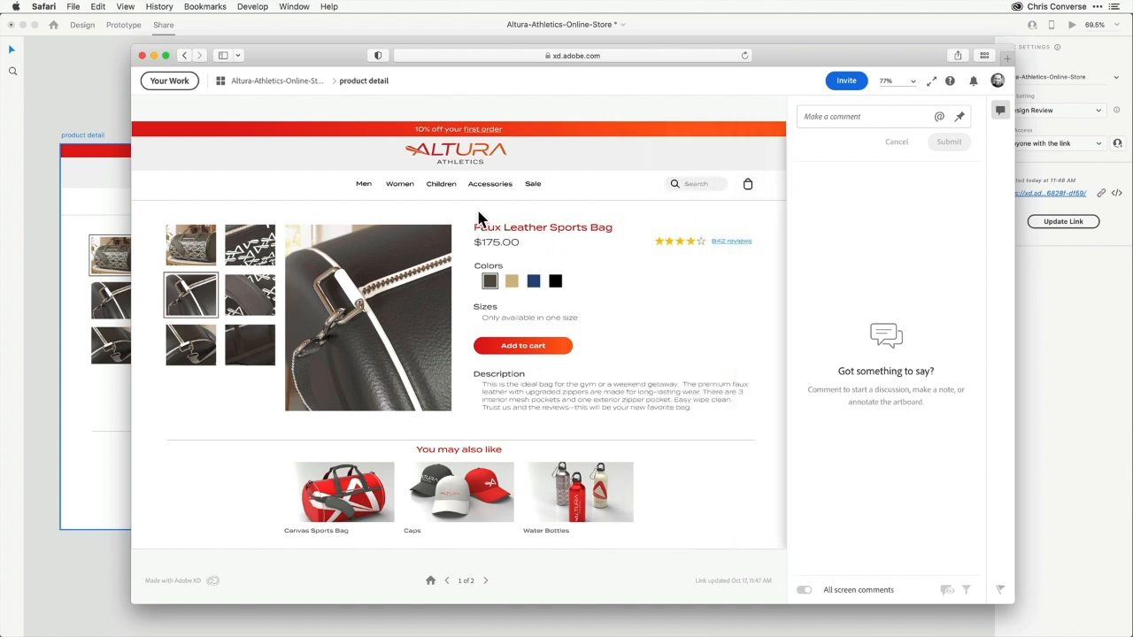
Post the comment "Love the detail image here" on the shared product detail page
{"action": "left_click", "coordinate": [960, 116]}
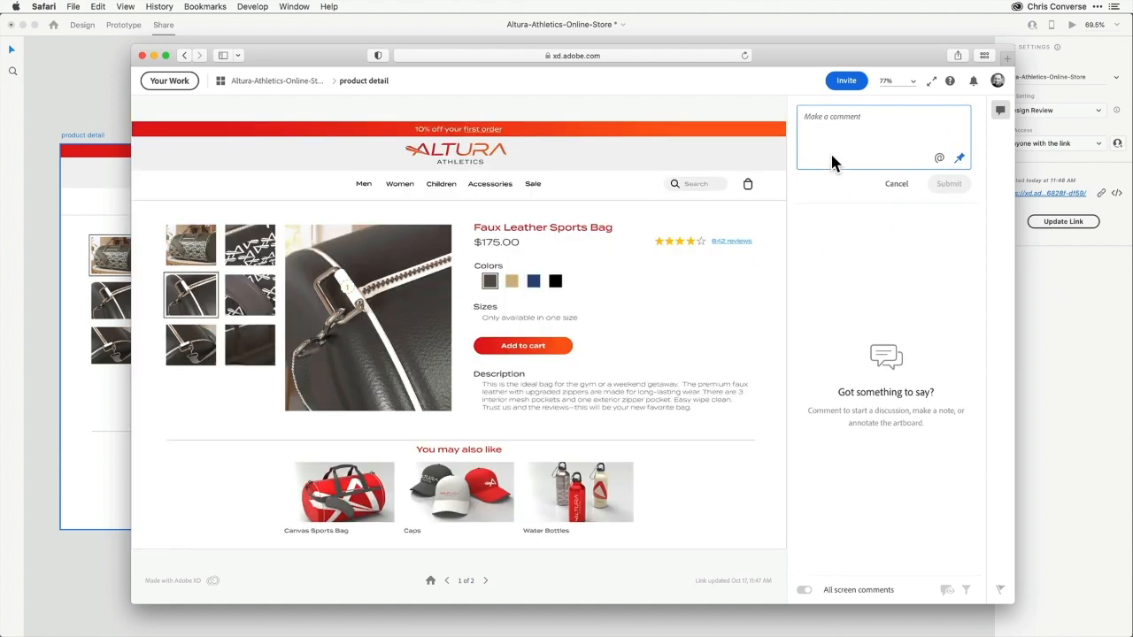
{"action": "type", "text": "Love the detail image here"}
{"action": "left_click", "coordinate": [949, 183]}
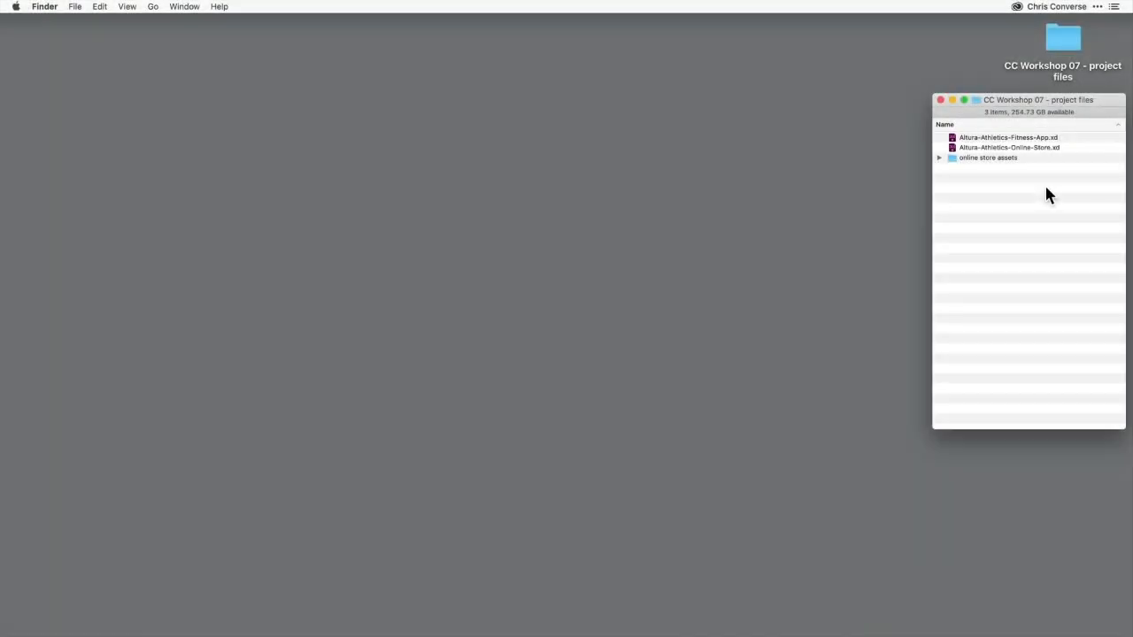
Open Altura-Athletics-Fitness-App.xd and examine its home, launch, running prompt and running artboards
{"action": "double_click", "coordinate": [956, 138]}
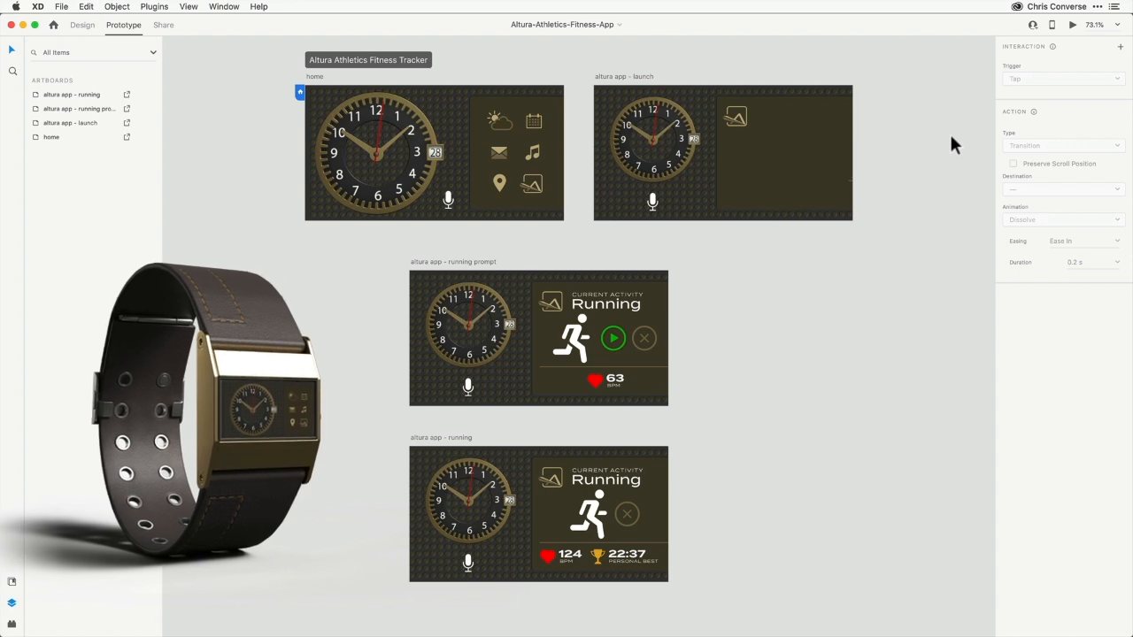
{"action": "left_click", "coordinate": [311, 78]}
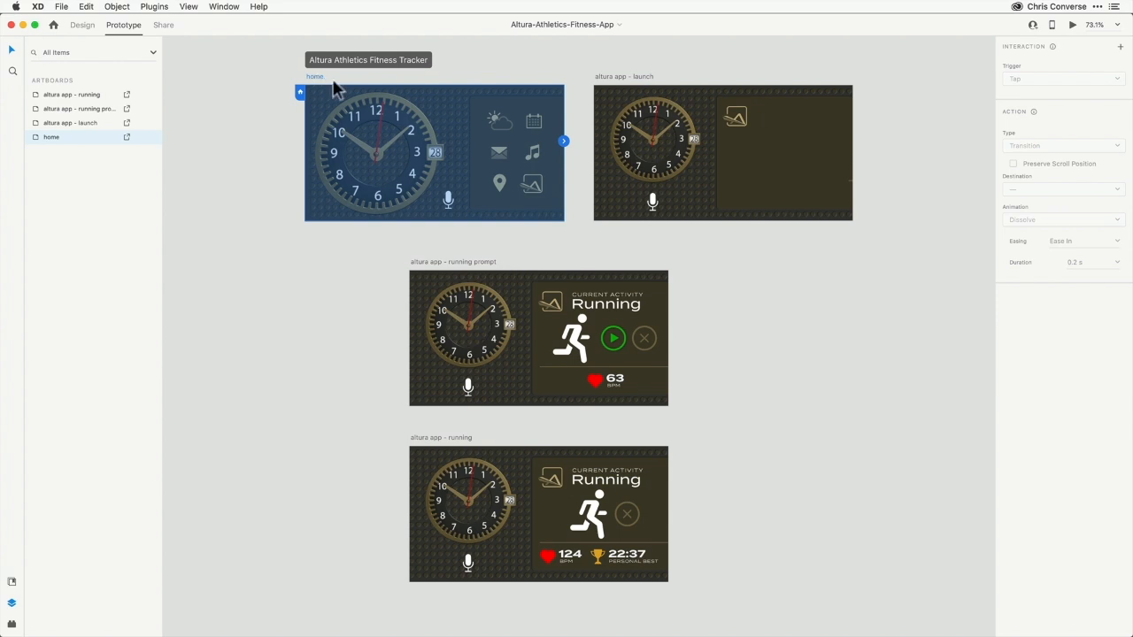
{"action": "left_click", "coordinate": [643, 78]}
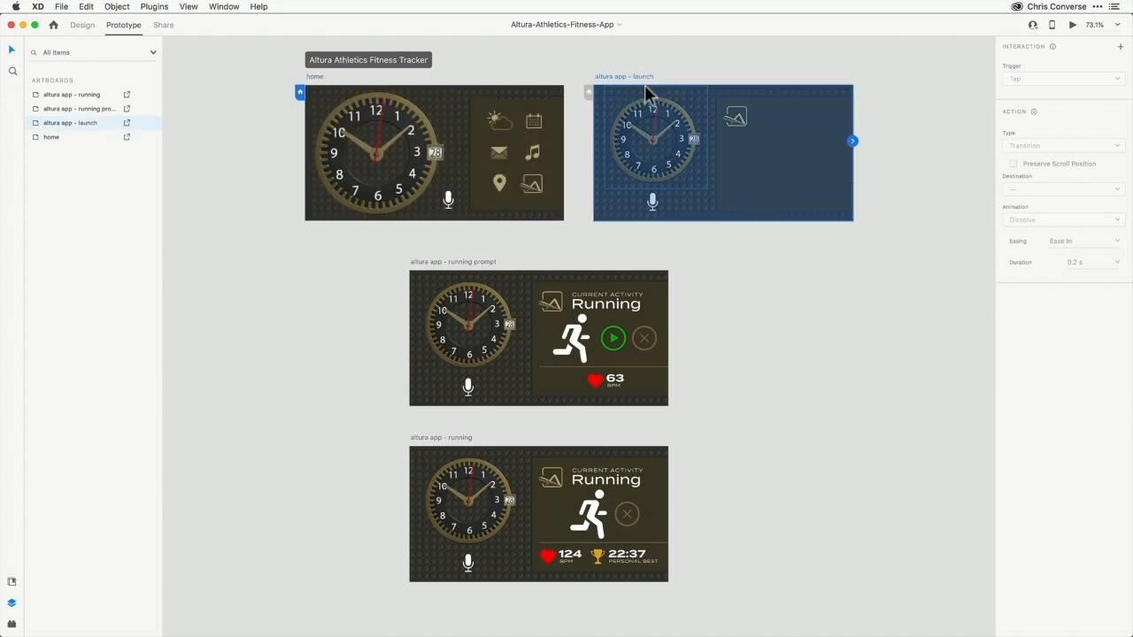
{"action": "left_click", "coordinate": [475, 262]}
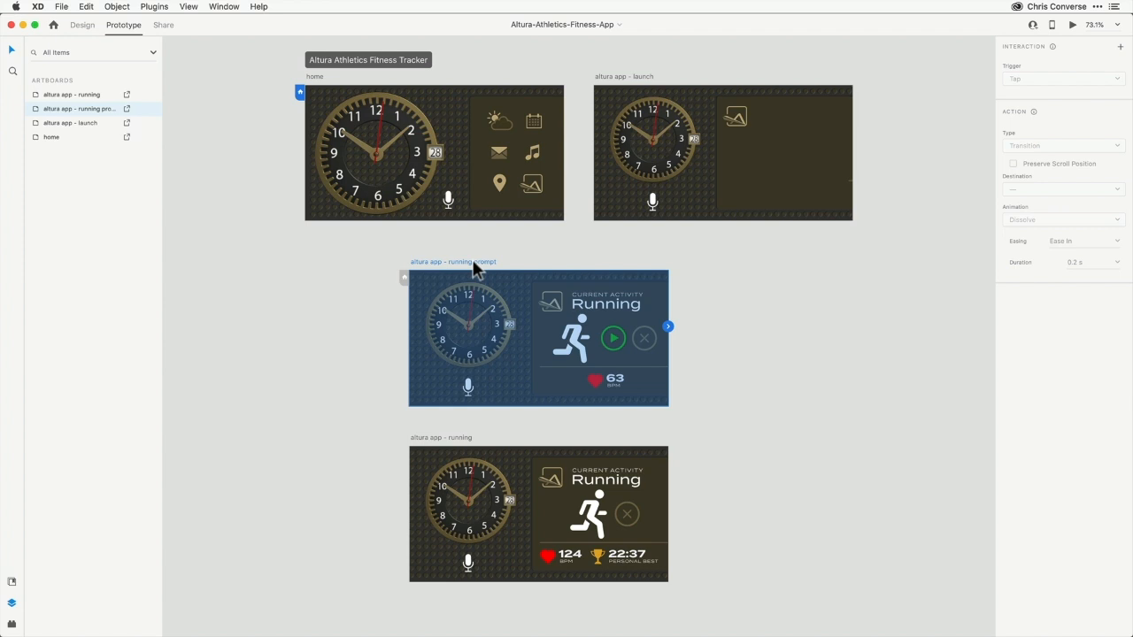
{"action": "left_click", "coordinate": [541, 458]}
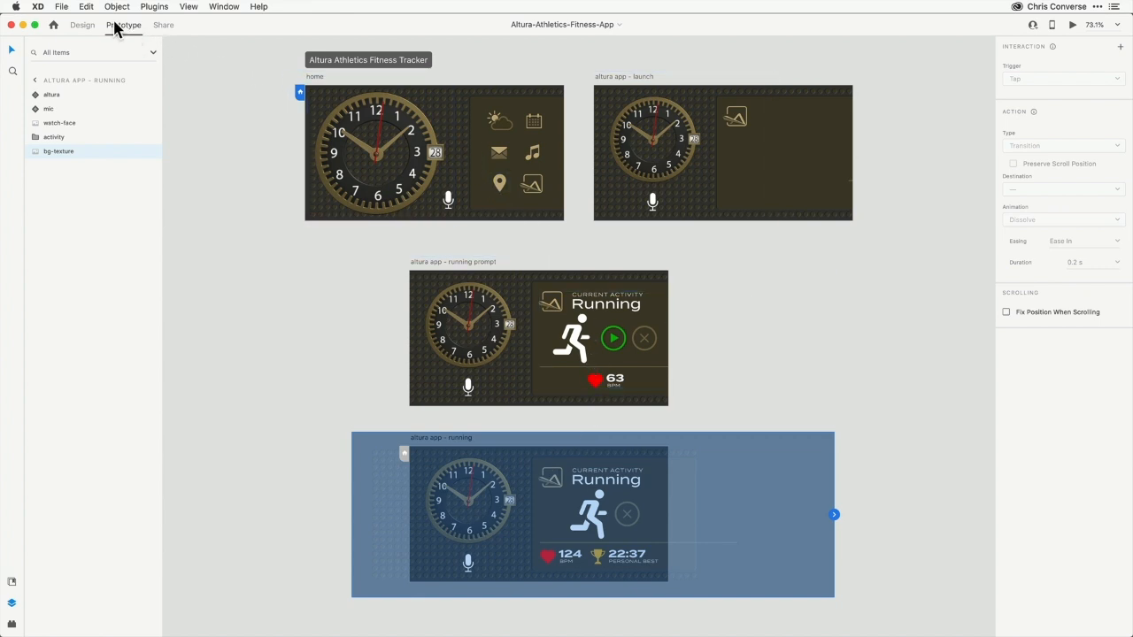
Wire the home artboard to altura app - launch with a Voice trigger and the command "start running"
{"action": "left_click", "coordinate": [311, 78]}
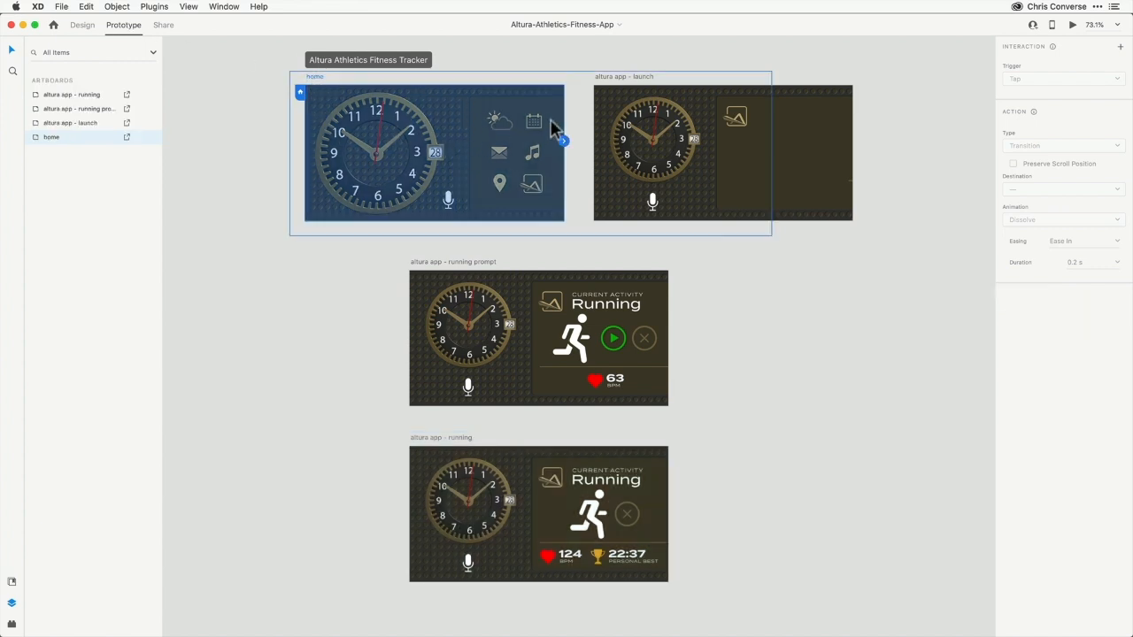
{"action": "left_click_drag", "start_coordinate": [571, 139], "coordinate": [634, 131]}
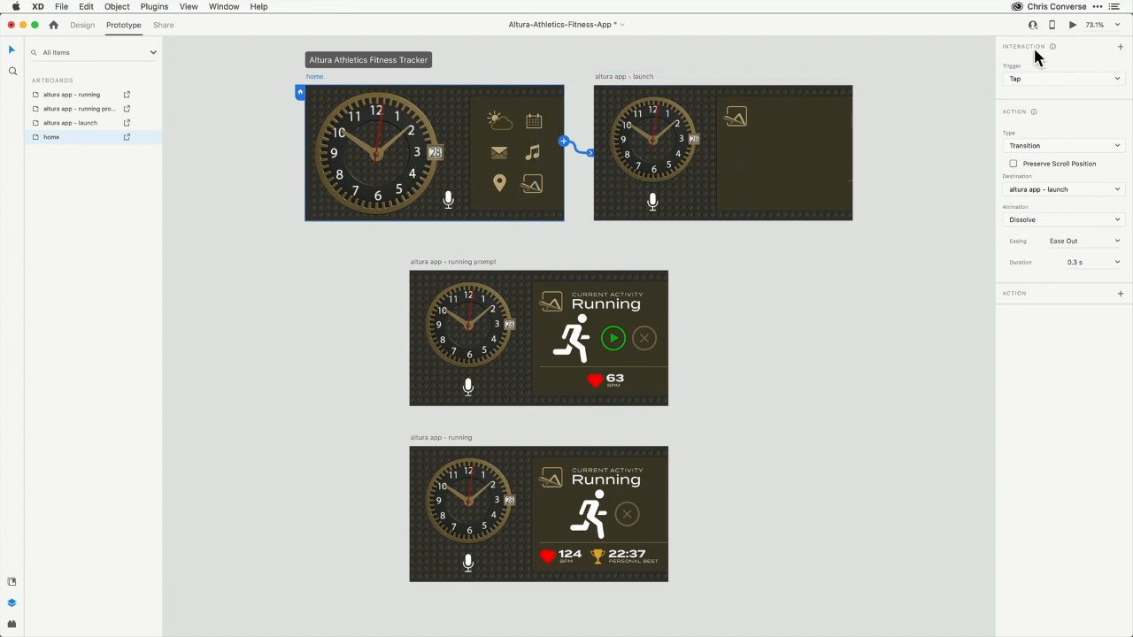
{"action": "left_click", "coordinate": [1027, 75]}
{"action": "left_click", "coordinate": [1036, 115]}
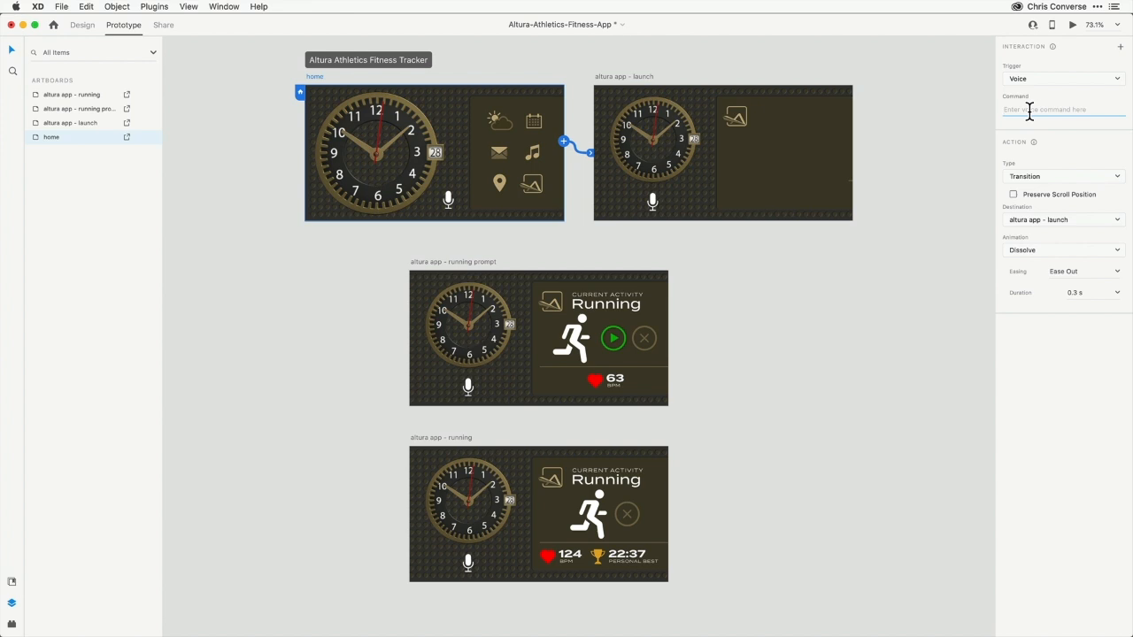
{"action": "type", "text": "start:running"}
{"action": "key", "text": "Return"}
Set the home interaction's action to Auto-Animate with Ease In-Out easing and a 1 s duration
{"action": "left_click", "coordinate": [1038, 177]}
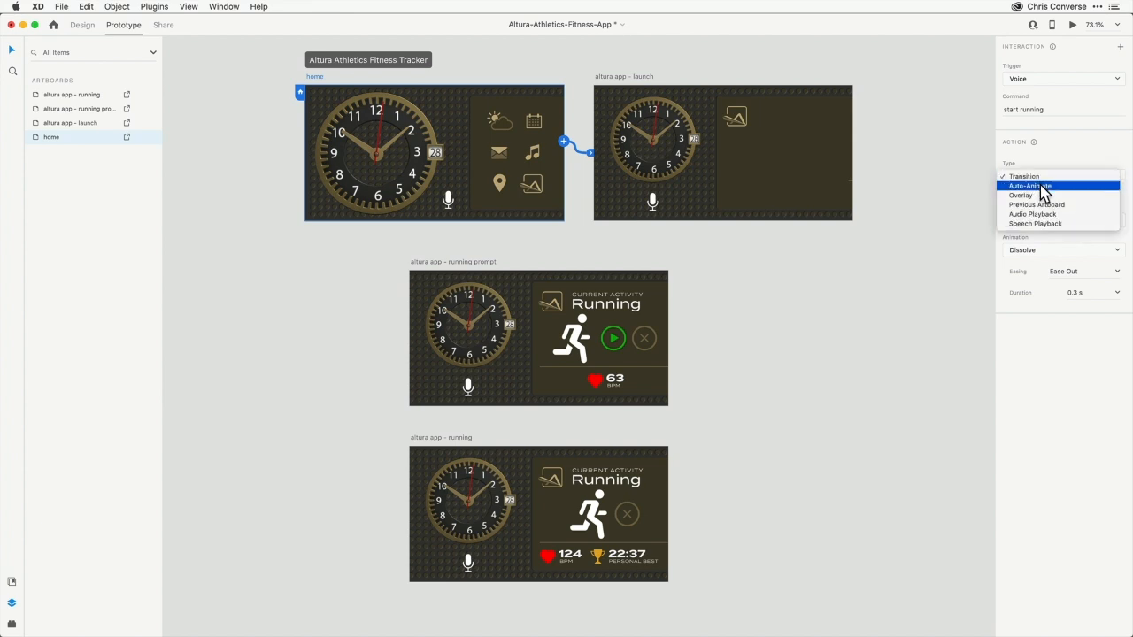
{"action": "left_click", "coordinate": [1039, 186]}
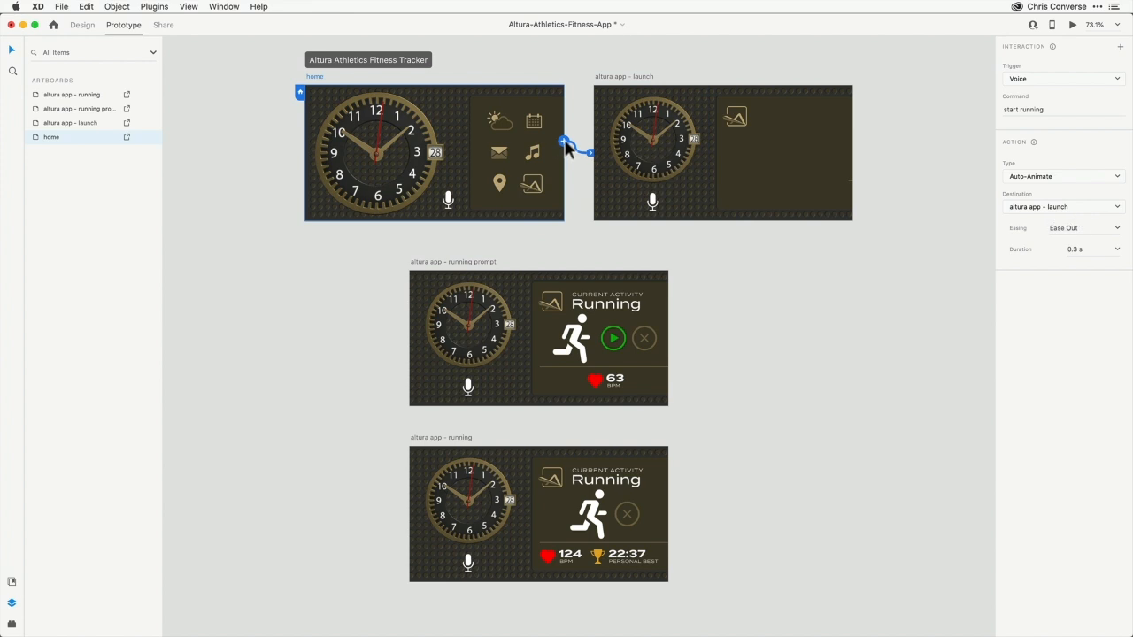
{"action": "left_click", "coordinate": [1118, 229]}
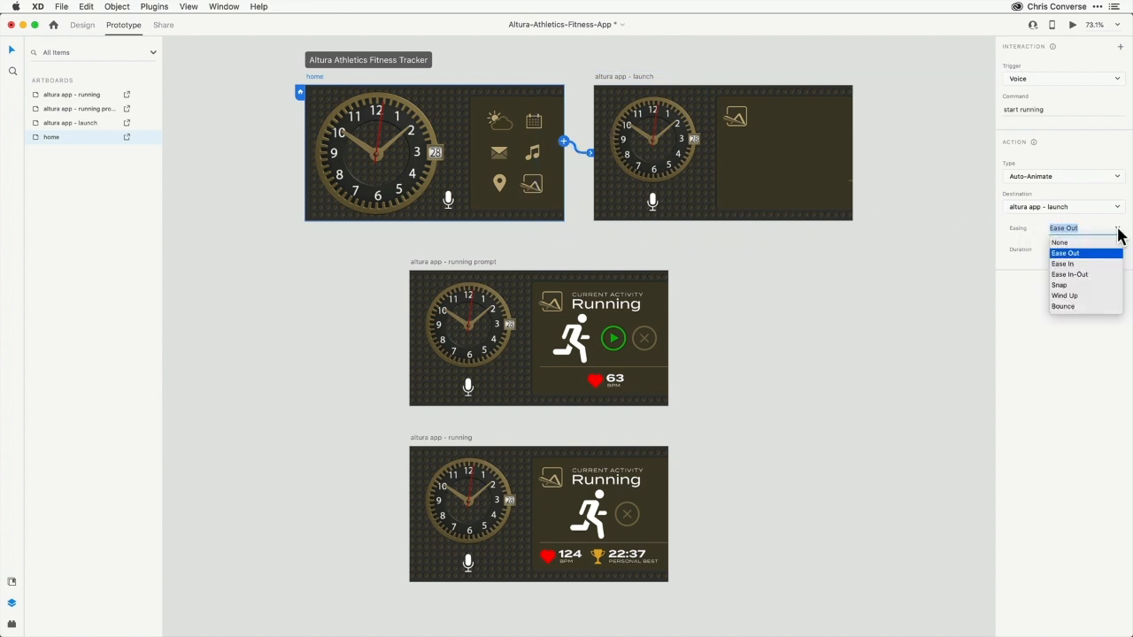
{"action": "left_click", "coordinate": [1083, 275]}
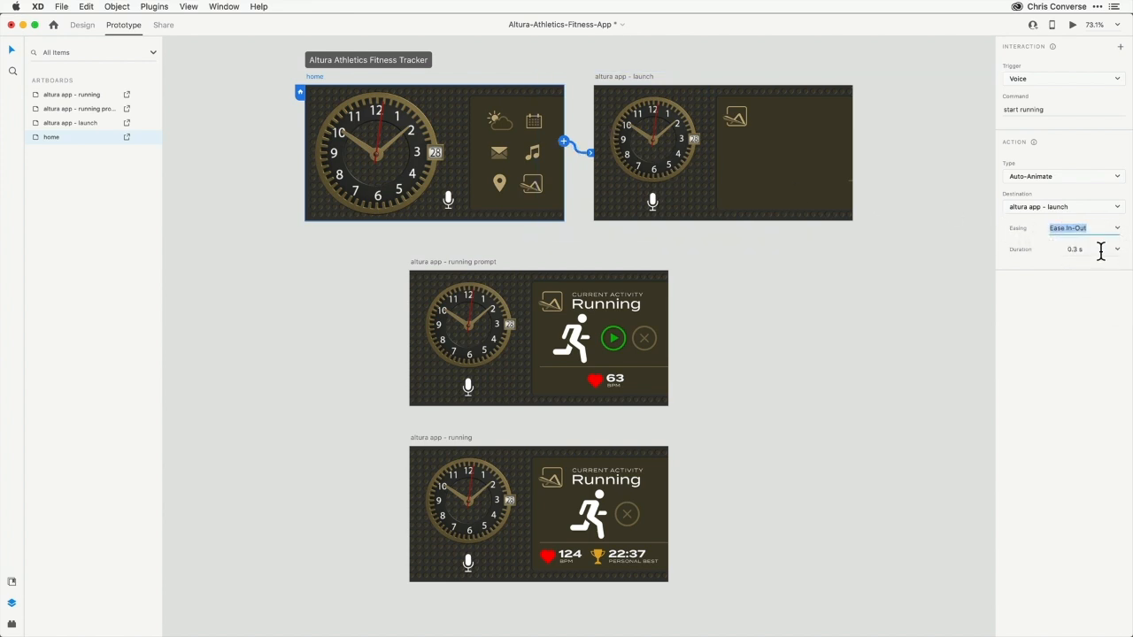
{"action": "left_click", "coordinate": [1101, 252]}
{"action": "type", "text": "1"}
{"action": "key", "text": "Return"}
Wire altura app - launch to altura app - running prompt with a Time trigger, and preview the prototype
{"action": "left_click", "coordinate": [644, 82]}
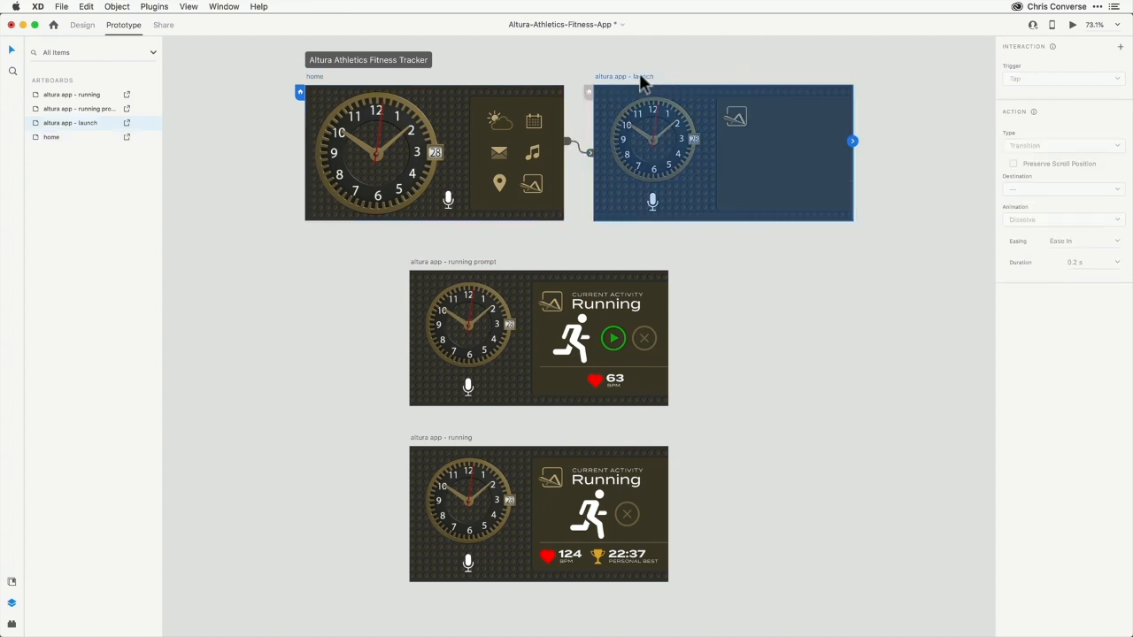
{"action": "left_click_drag", "start_coordinate": [854, 143], "coordinate": [639, 299]}
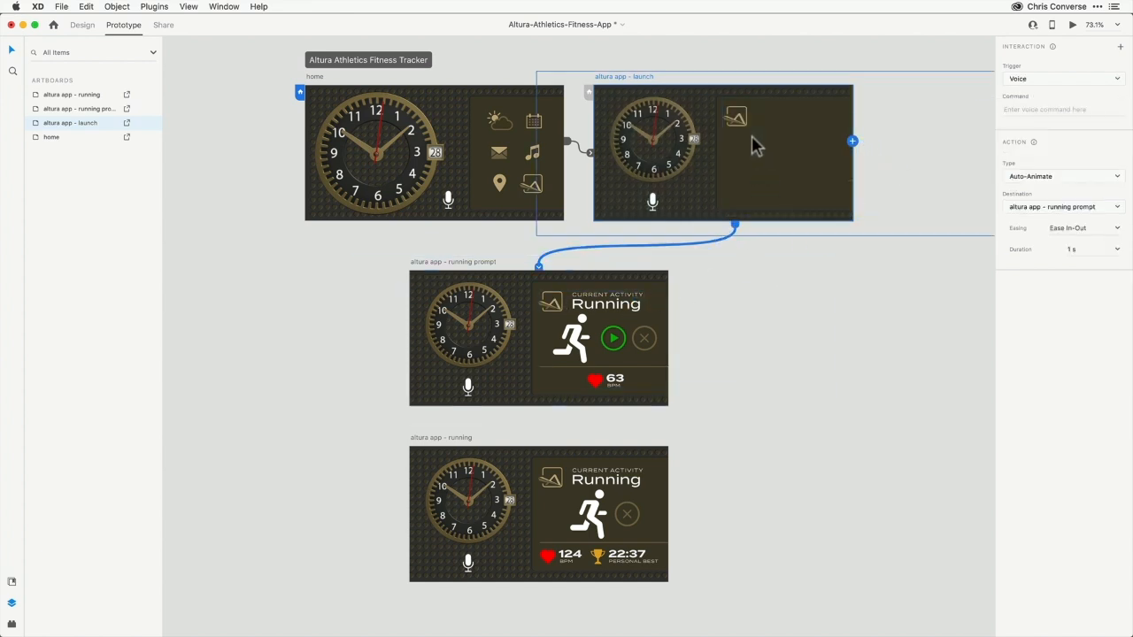
{"action": "left_click", "coordinate": [1045, 79]}
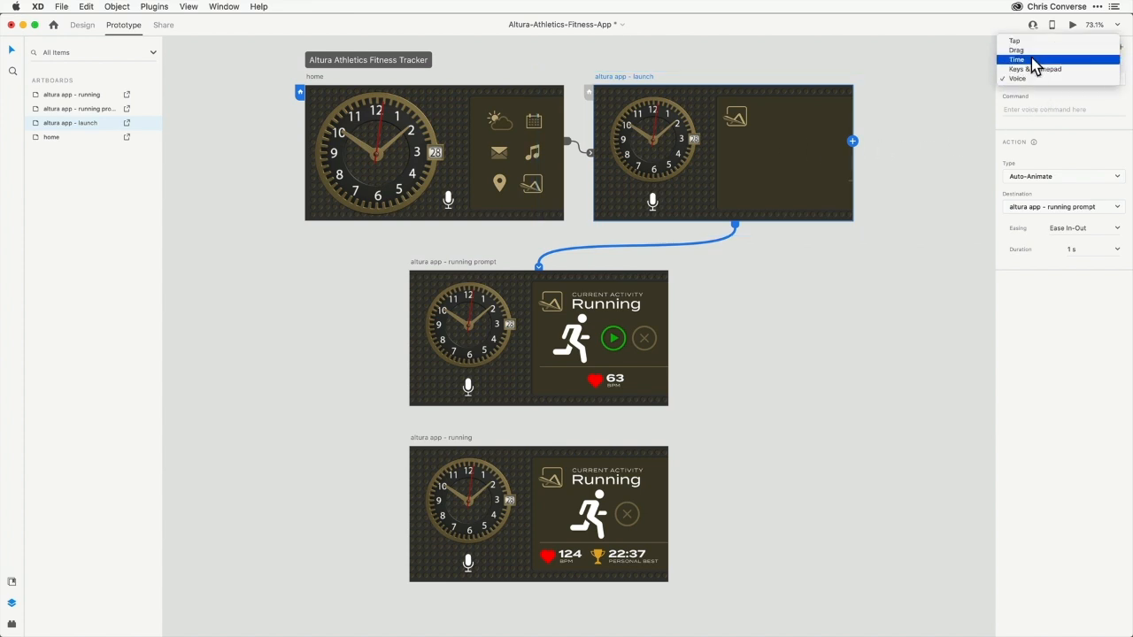
{"action": "left_click", "coordinate": [1032, 60]}
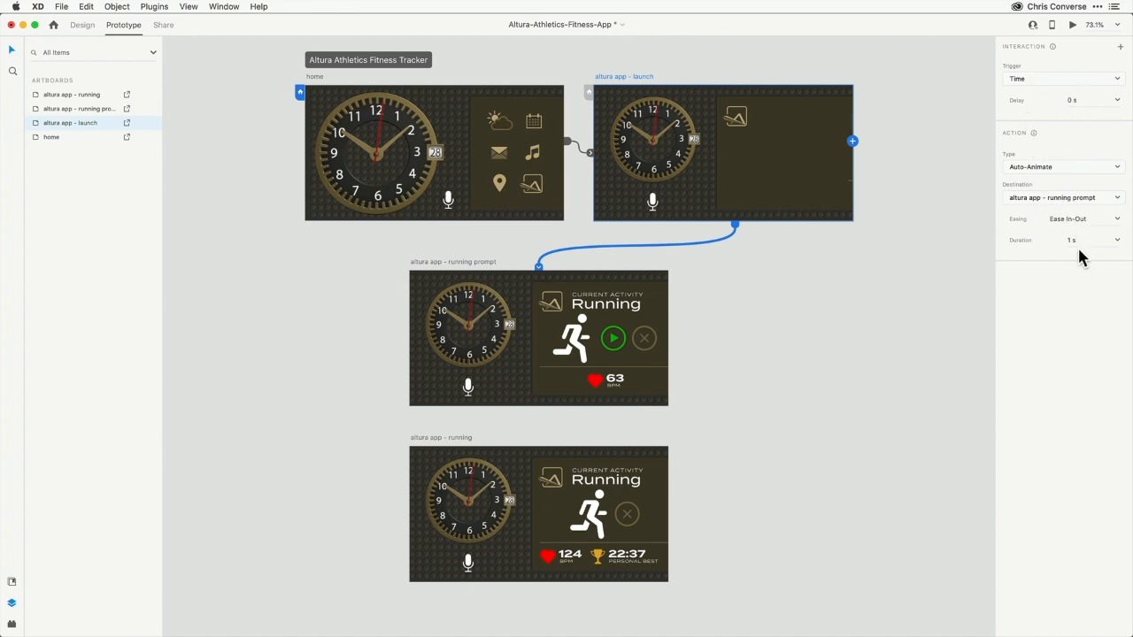
{"action": "left_click", "coordinate": [857, 301]}
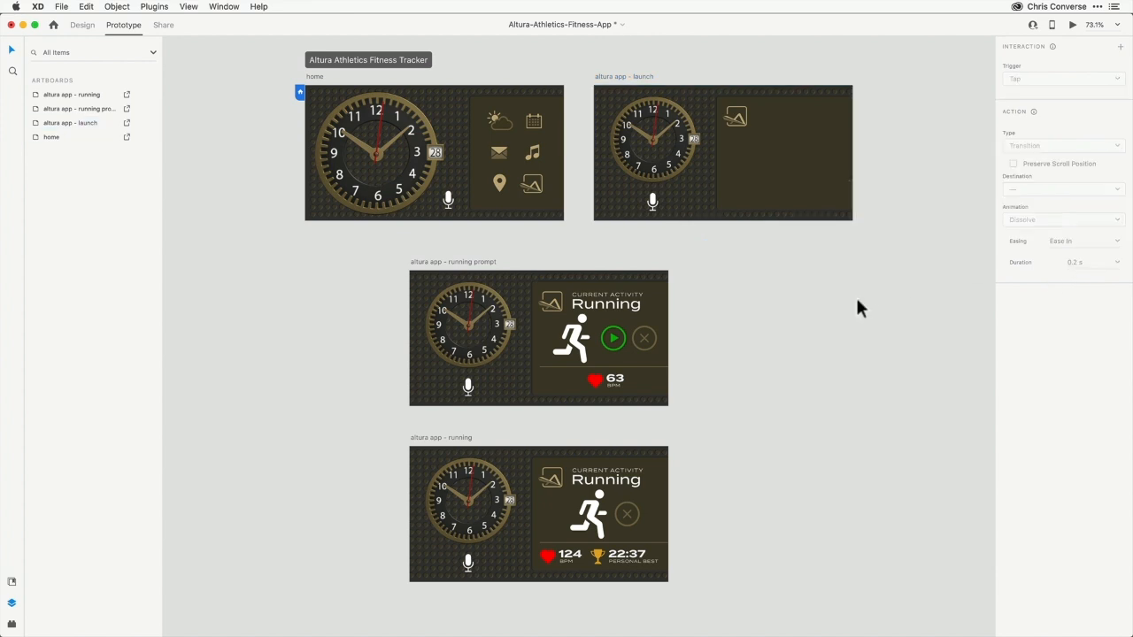
{"action": "left_click", "coordinate": [1071, 26]}
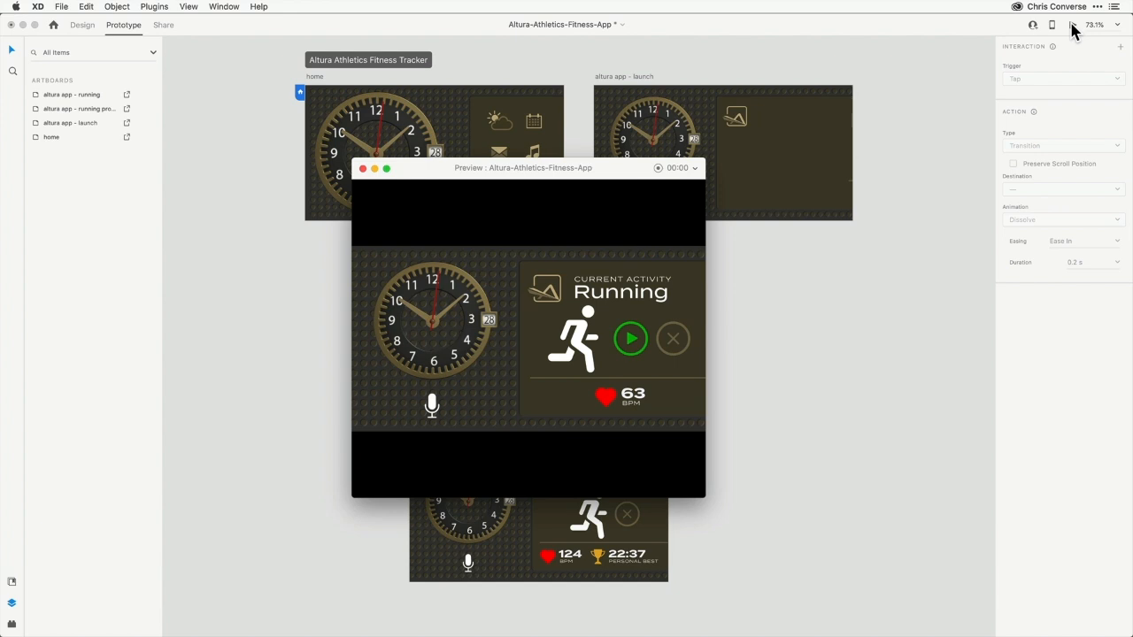
{"action": "left_click", "coordinate": [363, 169]}
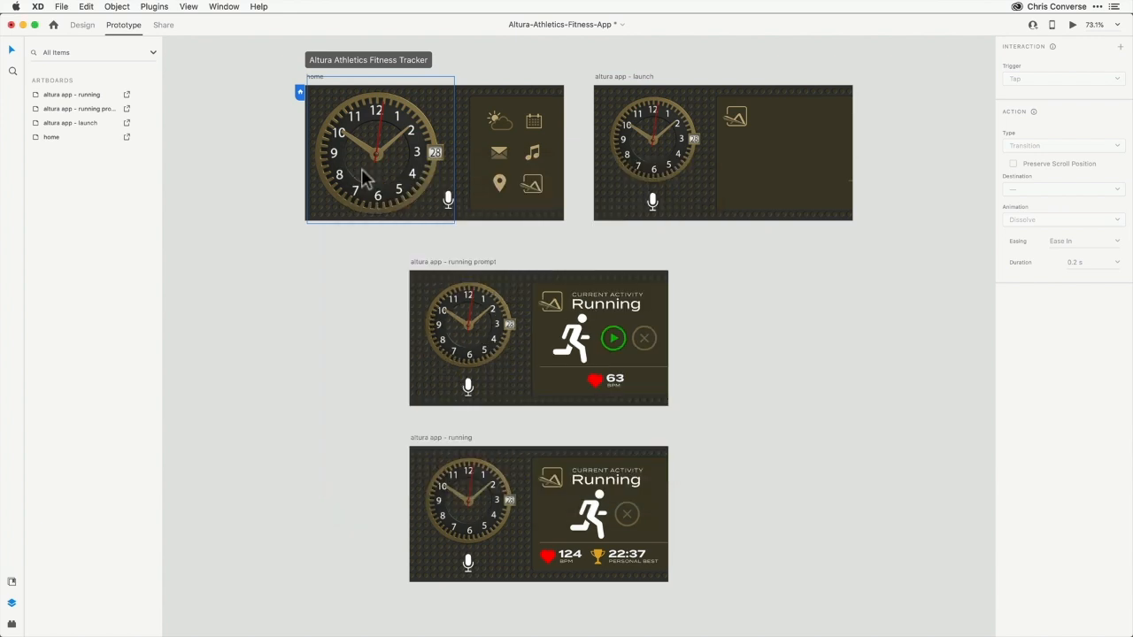
Add a Time-triggered Speech Playback to the running prompt artboard saying "Would you like start your run?"
{"action": "left_click", "coordinate": [469, 263]}
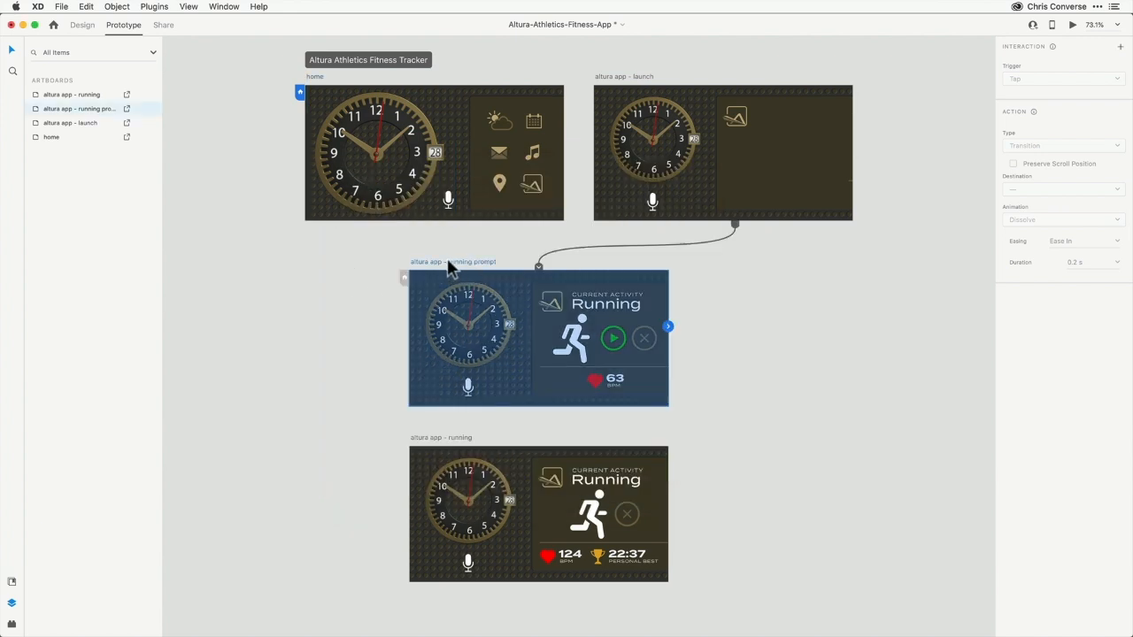
{"action": "left_click", "coordinate": [669, 328]}
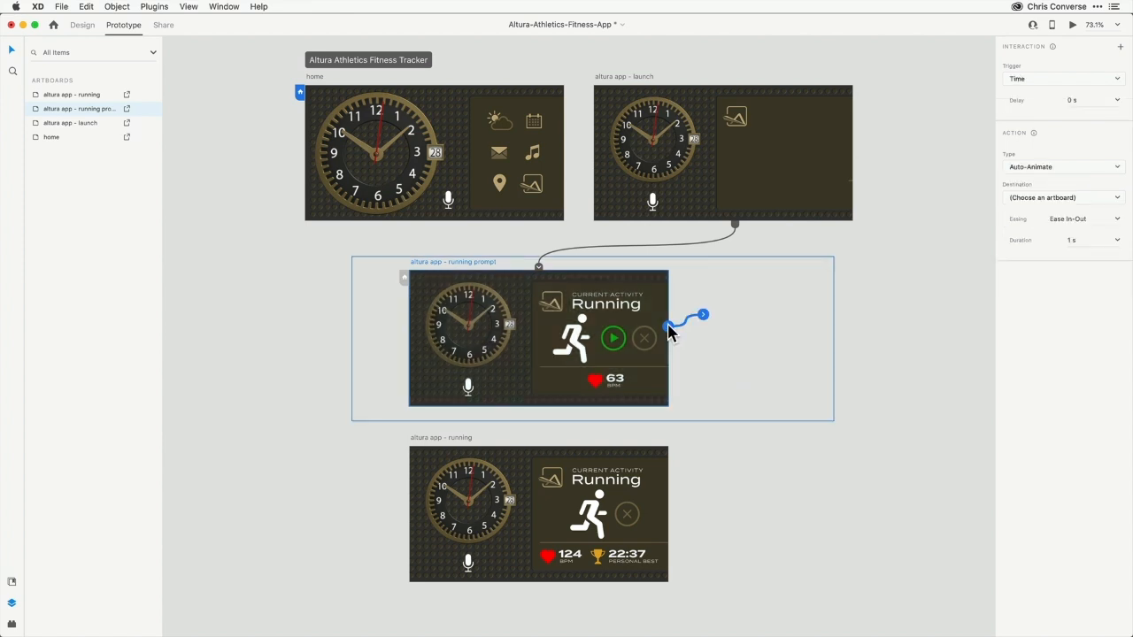
{"action": "left_click", "coordinate": [1020, 78]}
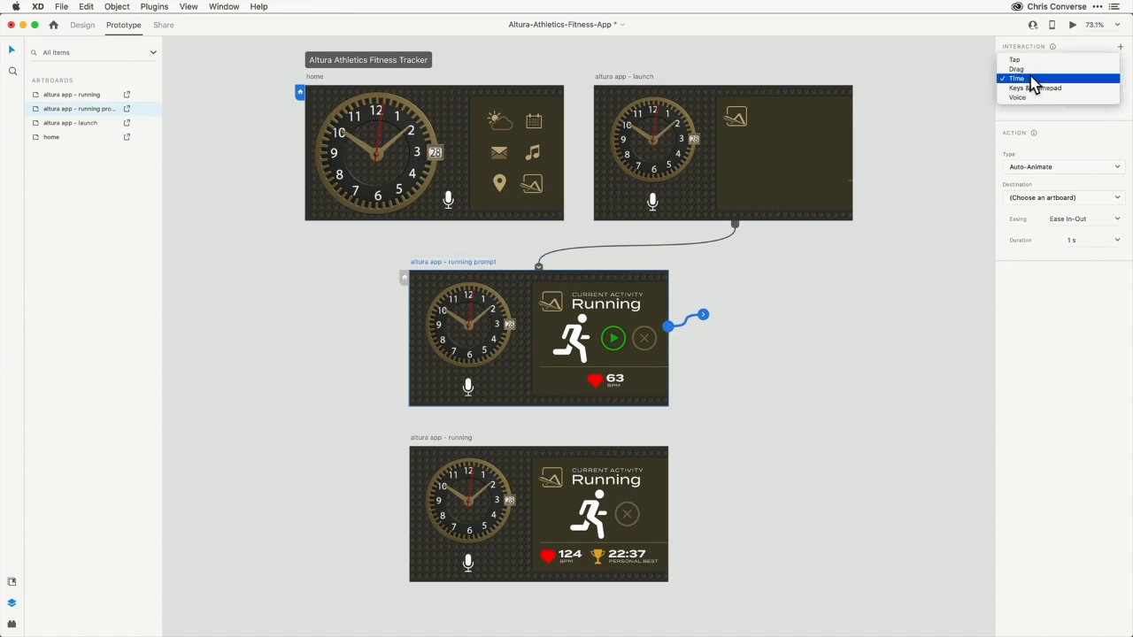
{"action": "left_click", "coordinate": [1025, 79]}
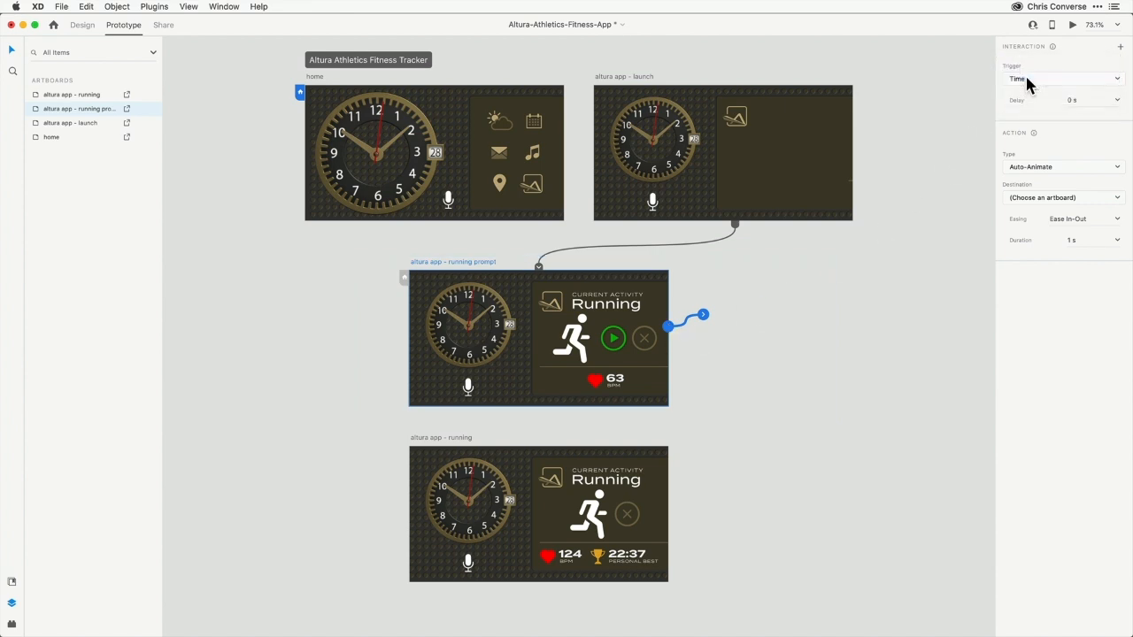
{"action": "left_click", "coordinate": [1031, 165]}
{"action": "left_click", "coordinate": [1046, 204]}
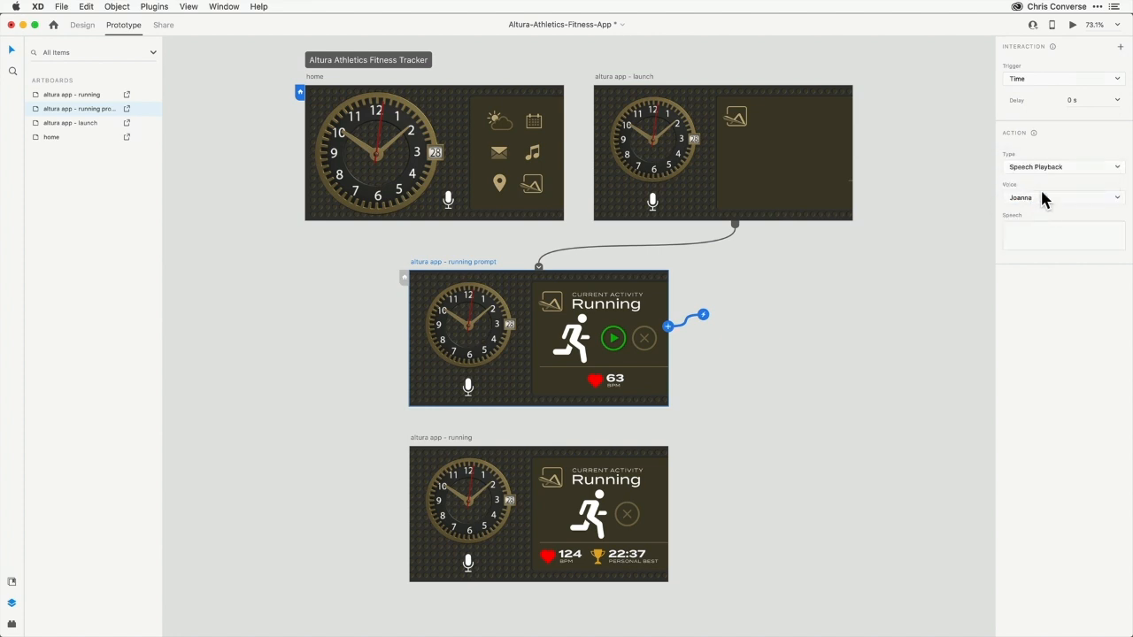
{"action": "left_click", "coordinate": [1024, 199]}
{"action": "left_click", "coordinate": [1024, 202]}
{"action": "type", "text": "Would you like start your run?"}
{"action": "left_click", "coordinate": [763, 322]}
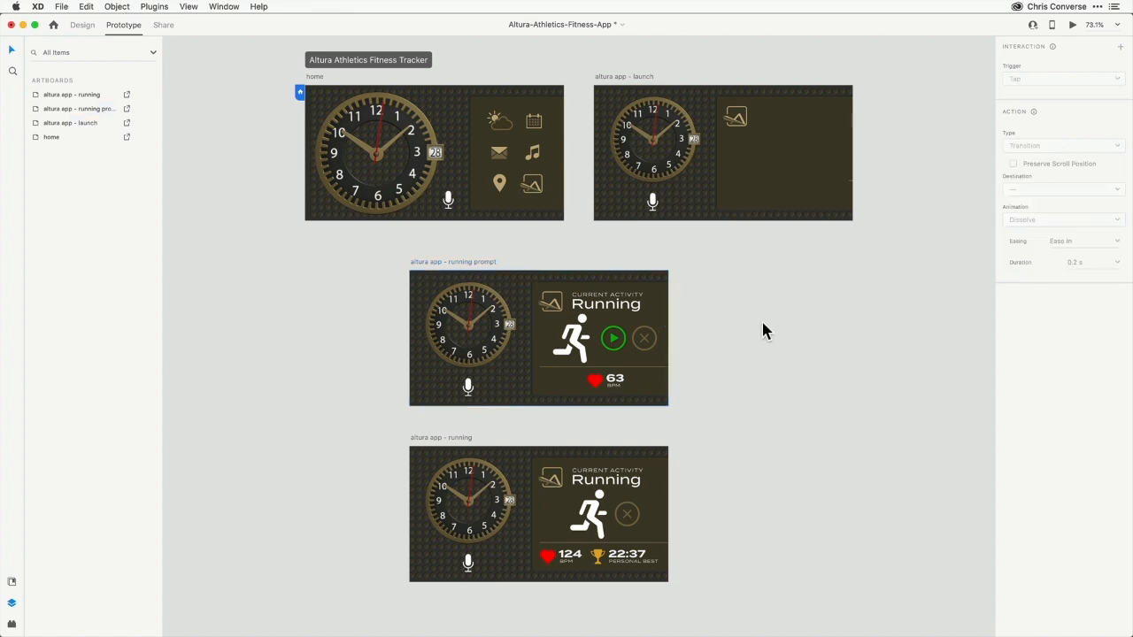
{"action": "left_click", "coordinate": [488, 263]}
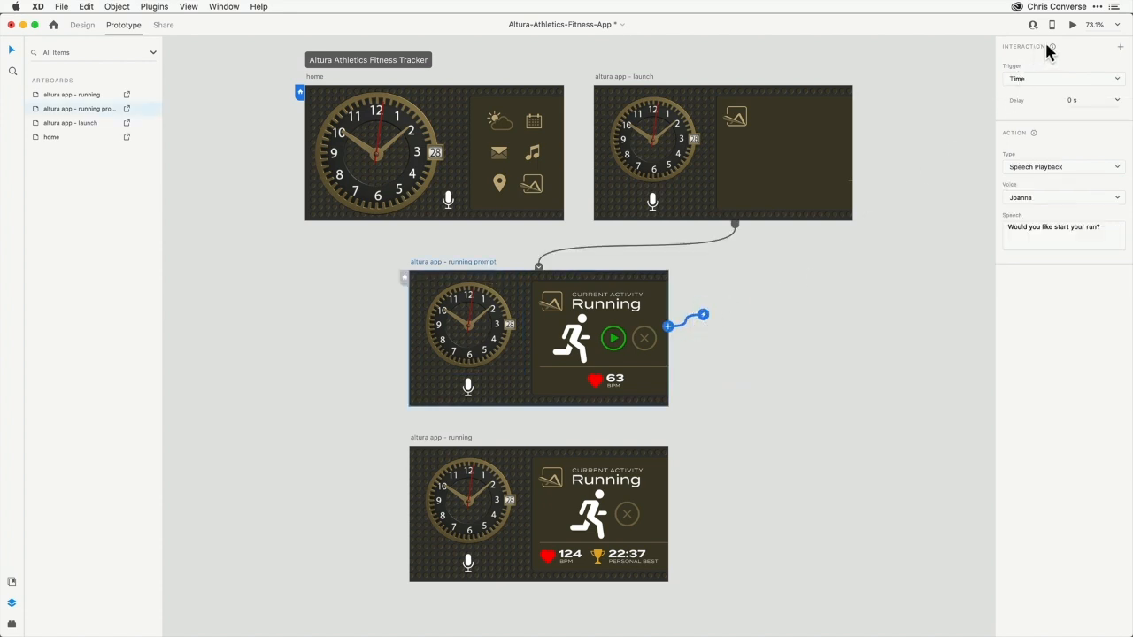
Add a Voice interaction with the command "yes" that auto-animates to altura app - running with Ease In-Out easing
{"action": "left_click", "coordinate": [1120, 48]}
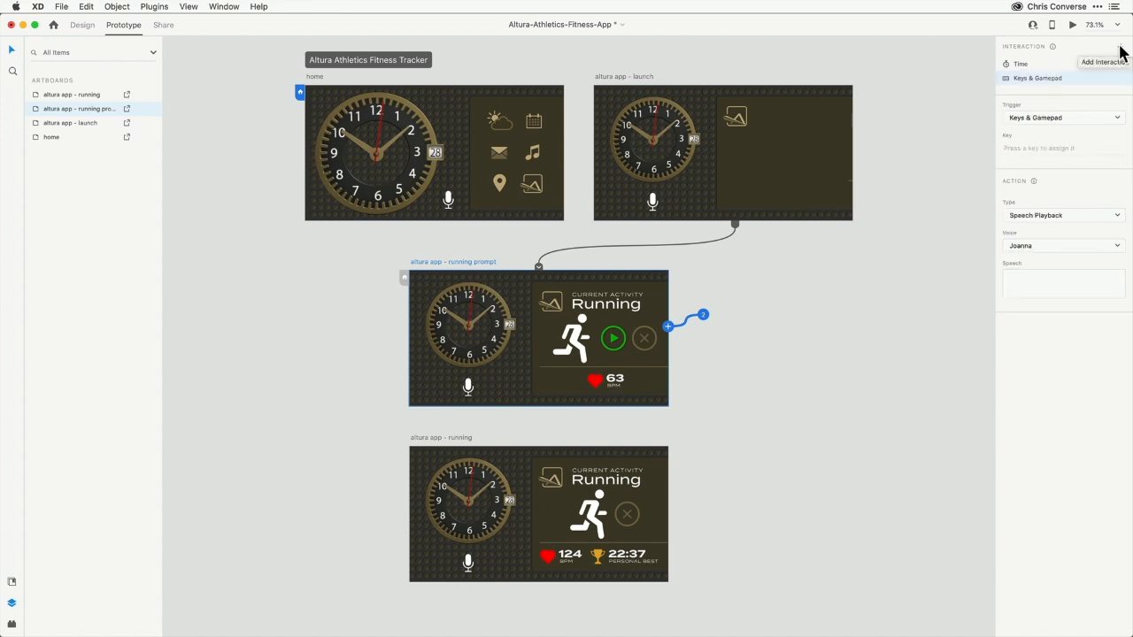
{"action": "left_click", "coordinate": [1032, 118]}
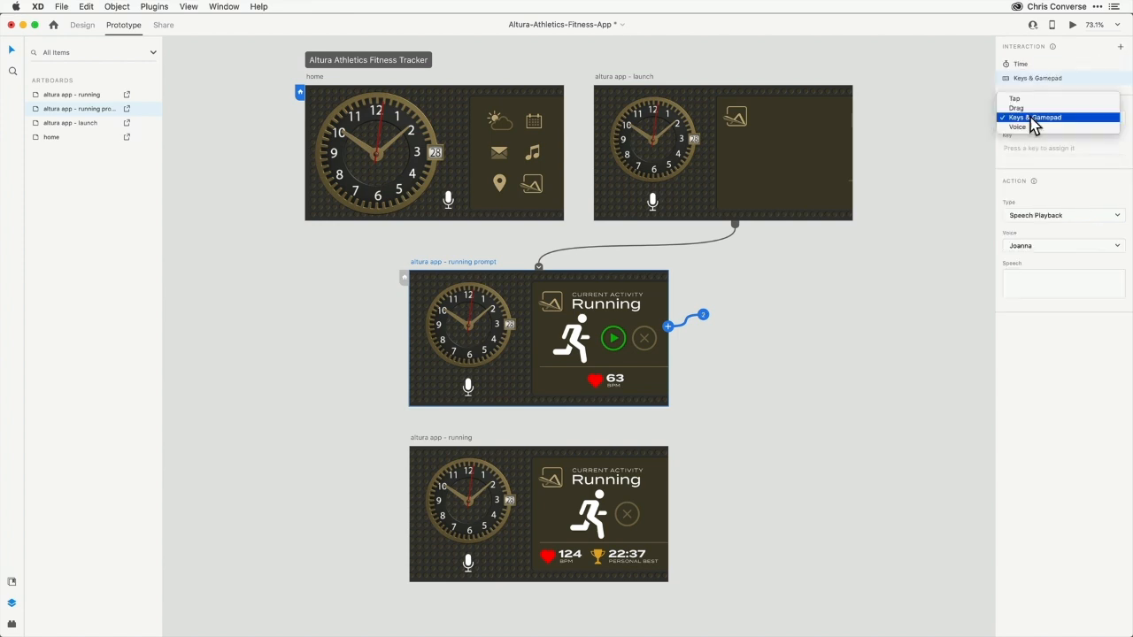
{"action": "left_click", "coordinate": [1032, 127]}
{"action": "left_click", "coordinate": [1027, 149]}
{"action": "type", "text": "yes"}
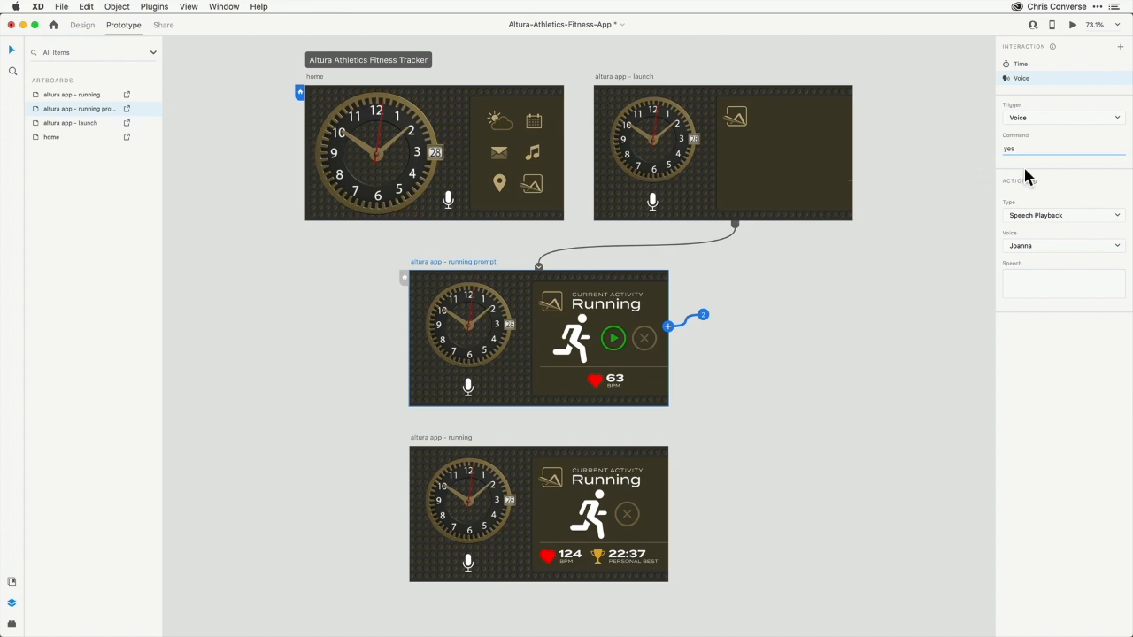
{"action": "left_click", "coordinate": [1036, 215]}
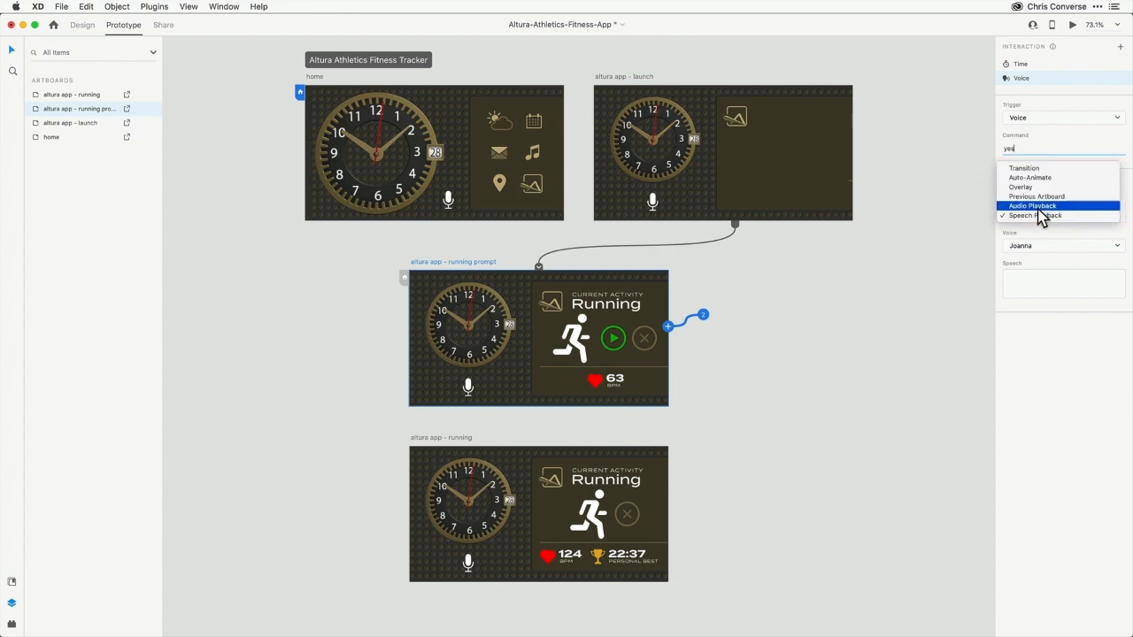
{"action": "left_click", "coordinate": [1029, 179]}
{"action": "left_click", "coordinate": [1045, 247]}
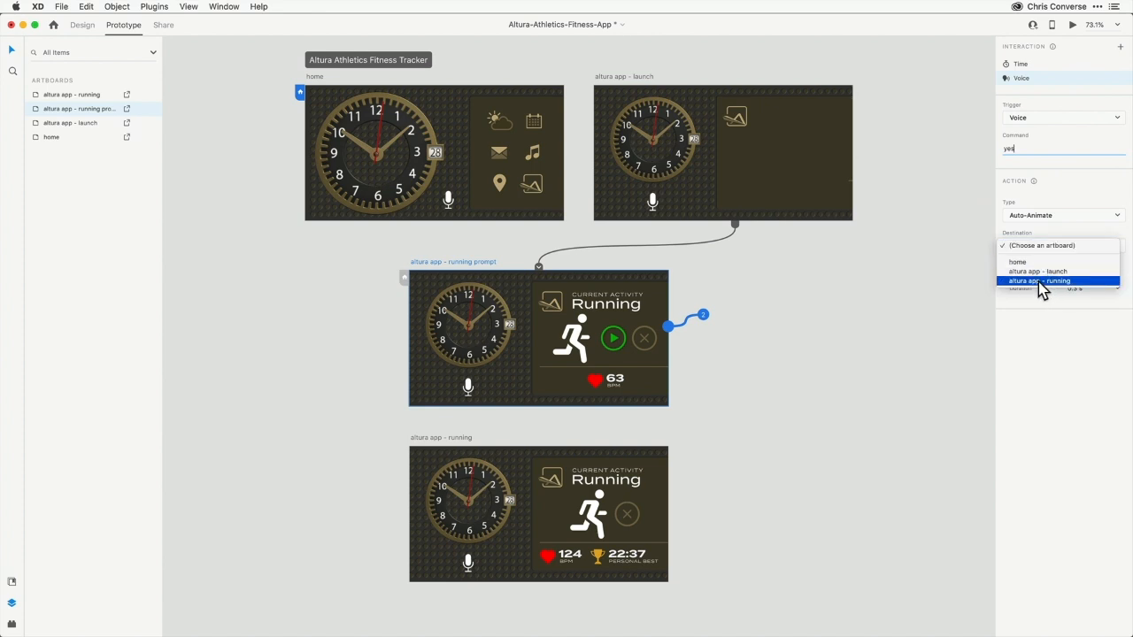
{"action": "left_click", "coordinate": [1039, 280]}
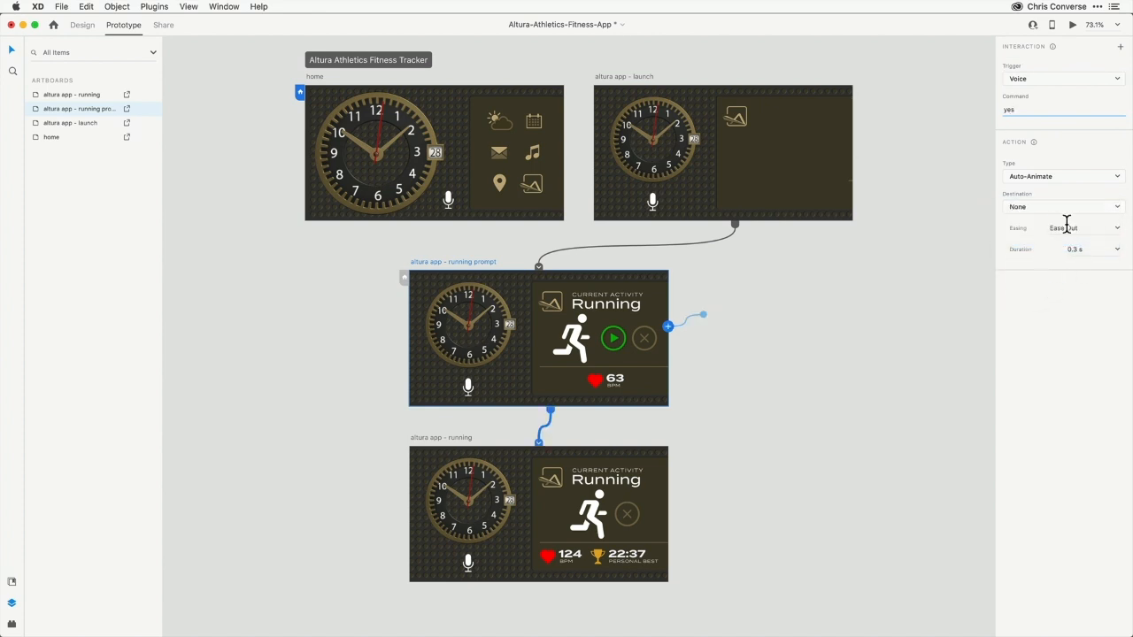
{"action": "left_click", "coordinate": [1114, 228]}
{"action": "left_click", "coordinate": [1098, 278]}
Add a Voice interaction with the command "no" that auto-animates the running prompt back to home
{"action": "left_click", "coordinate": [1120, 46]}
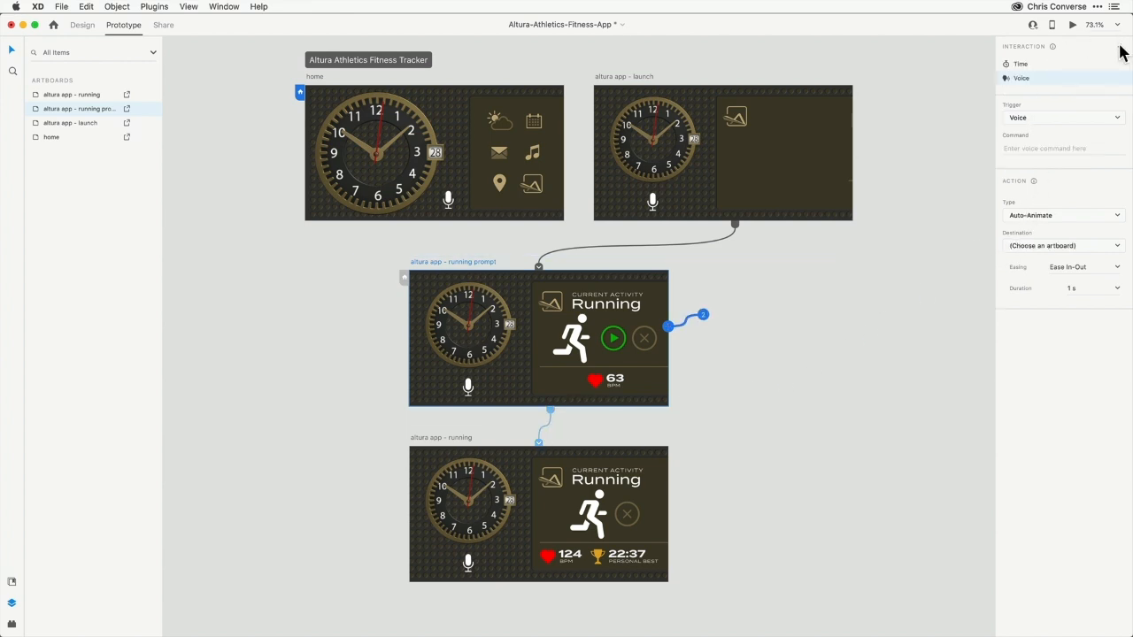
{"action": "left_click", "coordinate": [1050, 117]}
{"action": "left_click", "coordinate": [1047, 119]}
{"action": "left_click", "coordinate": [1045, 148]}
{"action": "type", "text": "no"}
{"action": "key", "text": "Tab"}
{"action": "left_click", "coordinate": [1065, 252]}
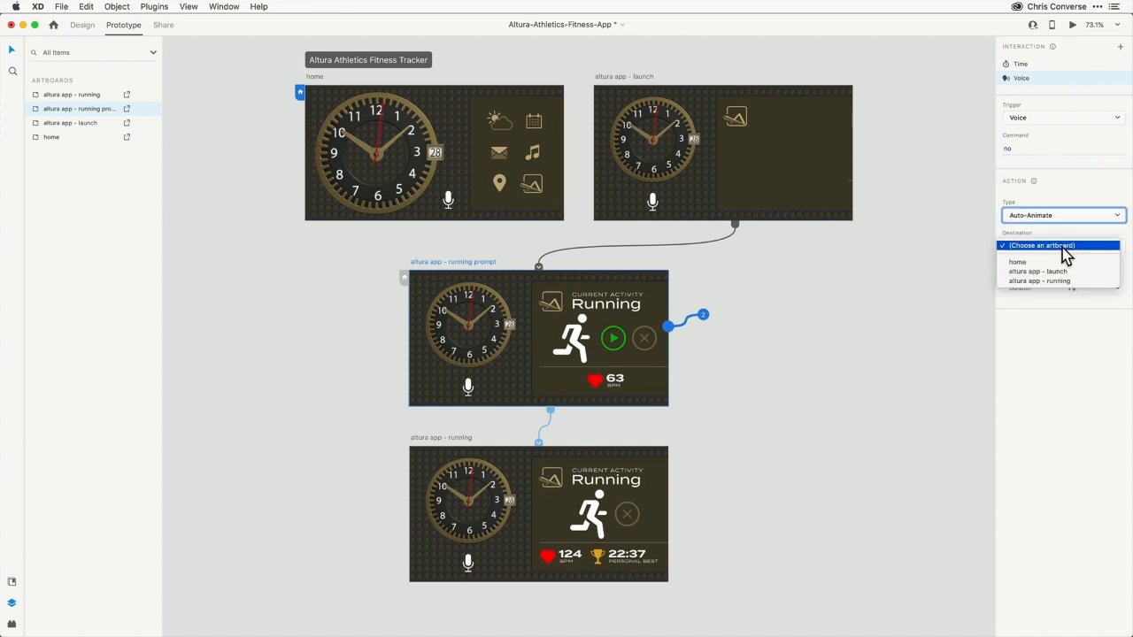
{"action": "left_click", "coordinate": [1063, 262]}
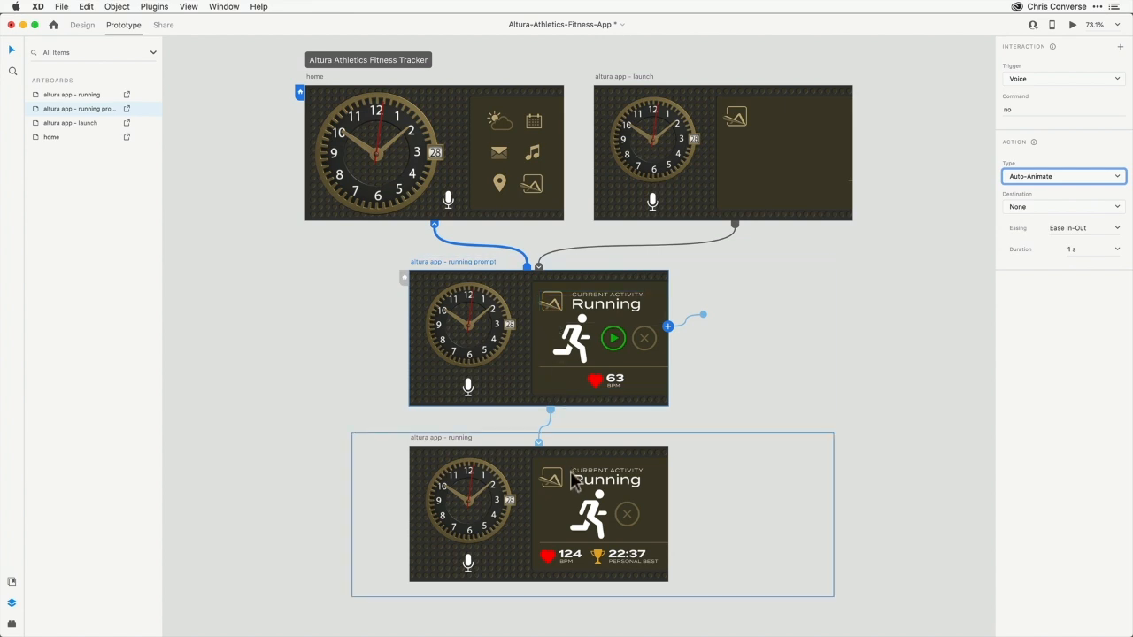
{"action": "left_click", "coordinate": [832, 383]}
Save the file and test the voice commands in the prototype preview
{"action": "key", "text": "super+s"}
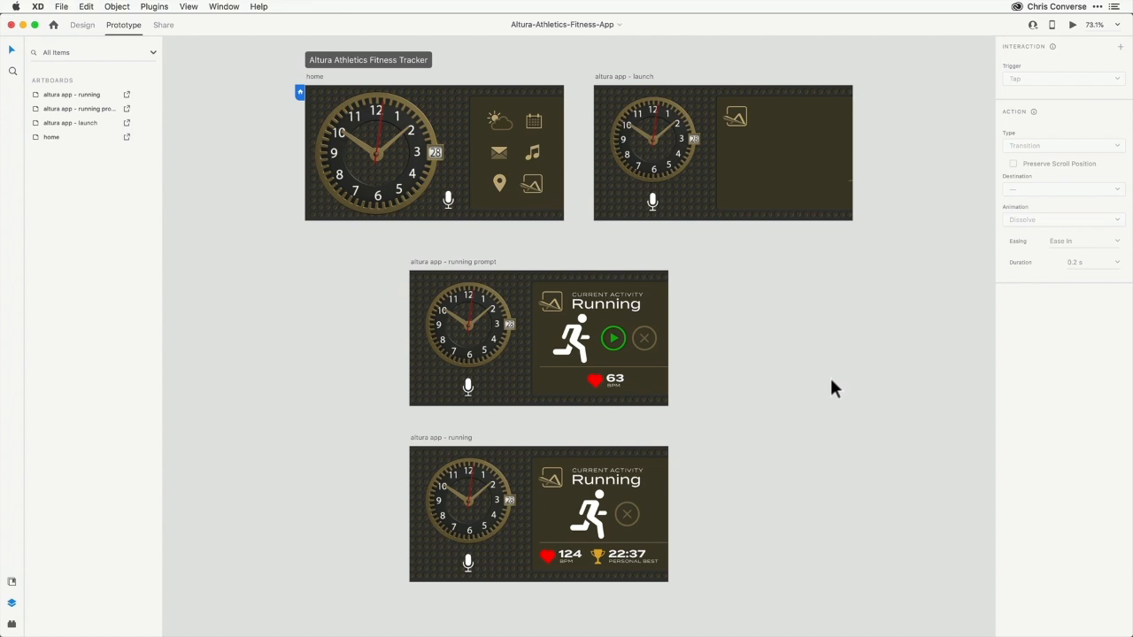
{"action": "left_click", "coordinate": [1070, 25]}
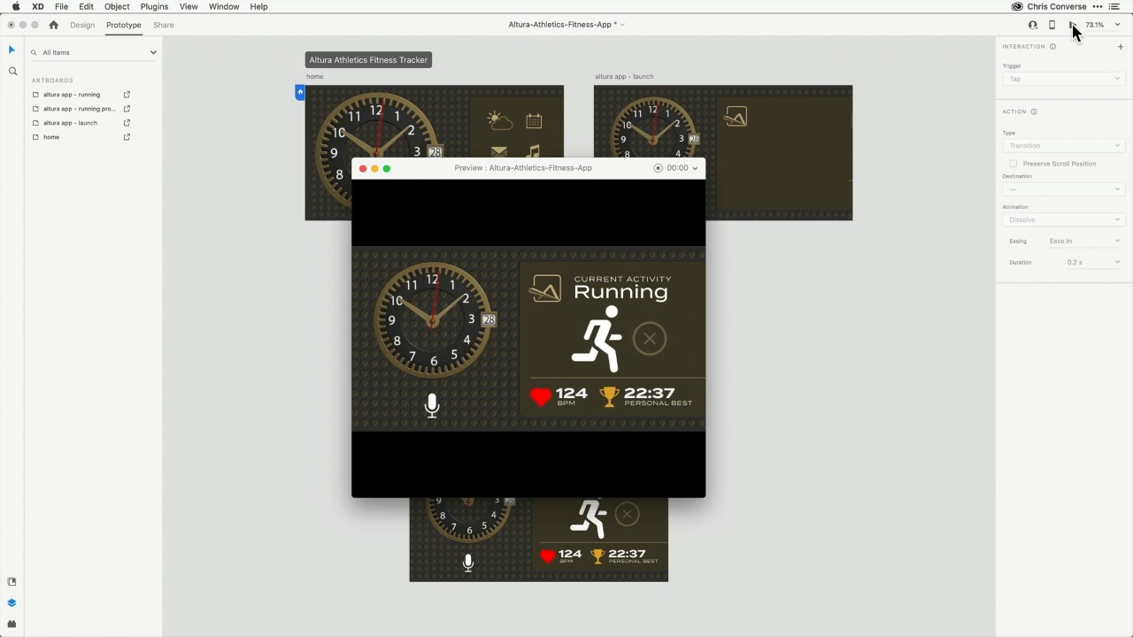
{"action": "left_click", "coordinate": [1073, 27]}
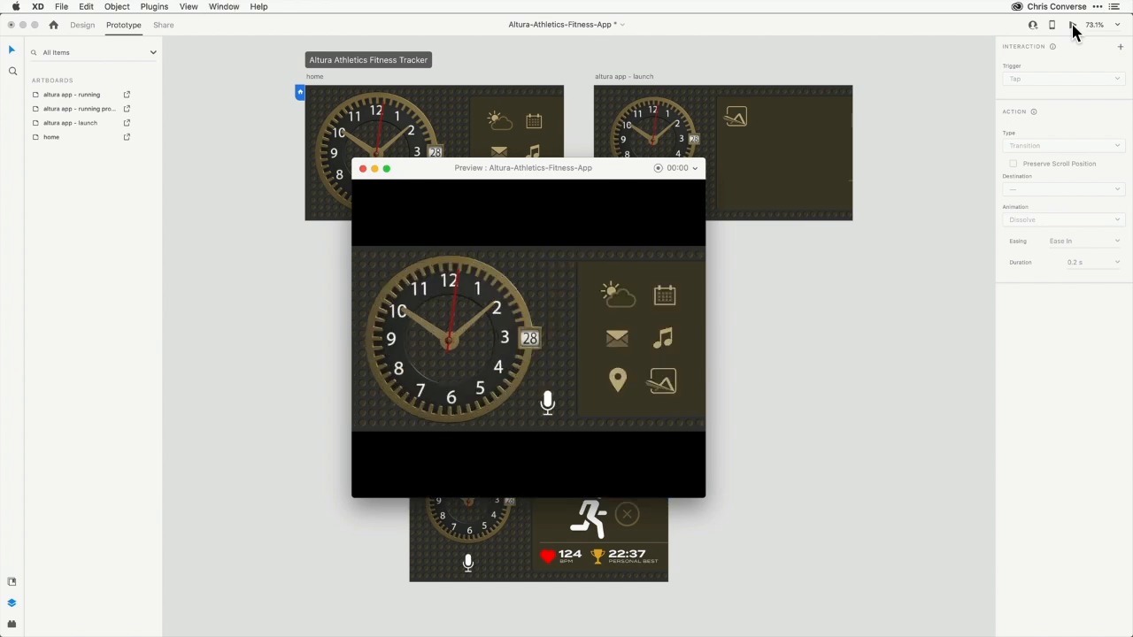
{"action": "key", "text": "space"}
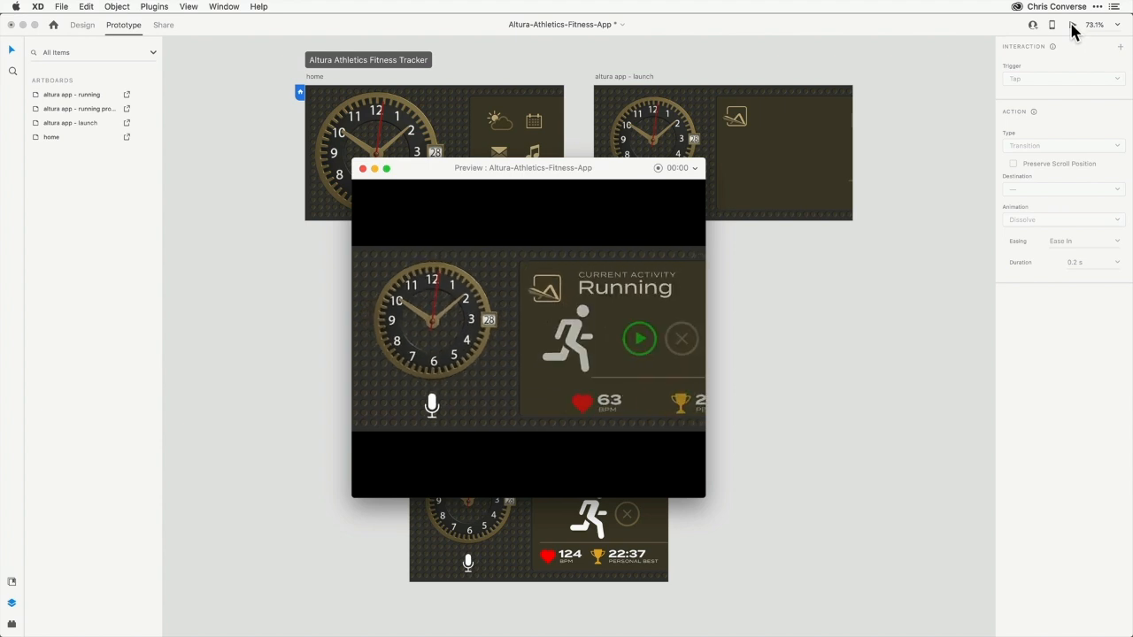